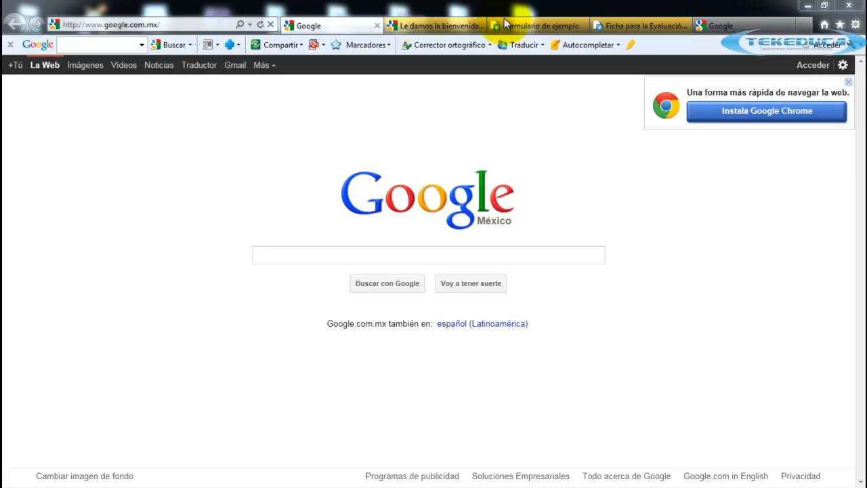
# Switch Internet Explorer to the 'Formulario de ejemplo' form tab.
pyautogui.click(505, 24)
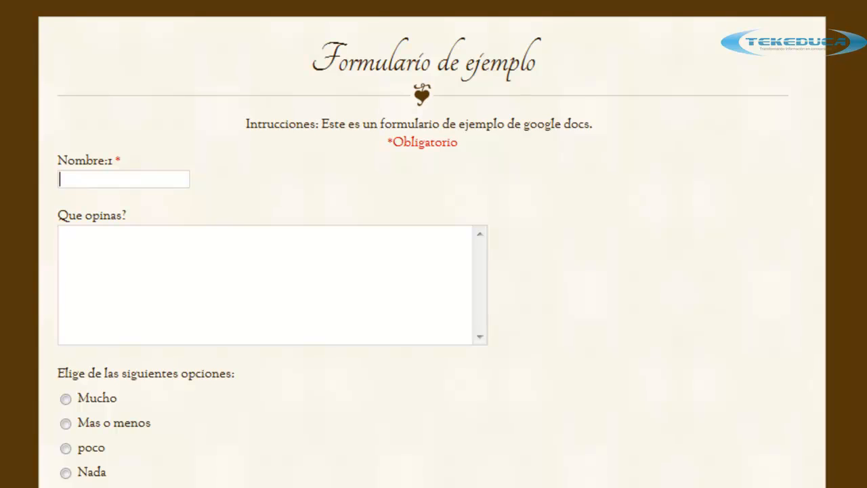
# Try the options answers Mucho, Mas o menos and poco on the sample form.
pyautogui.scroll(-2, 433, 244)
pyautogui.click(114, 78)
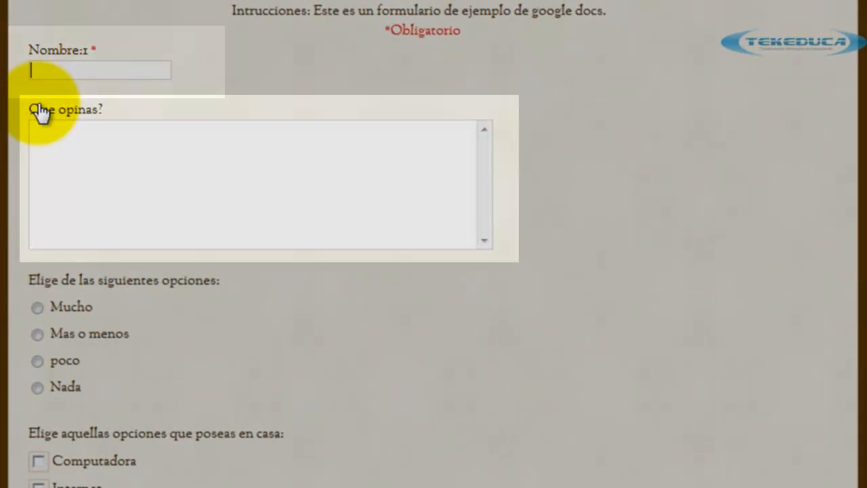
pyautogui.click(67, 174)
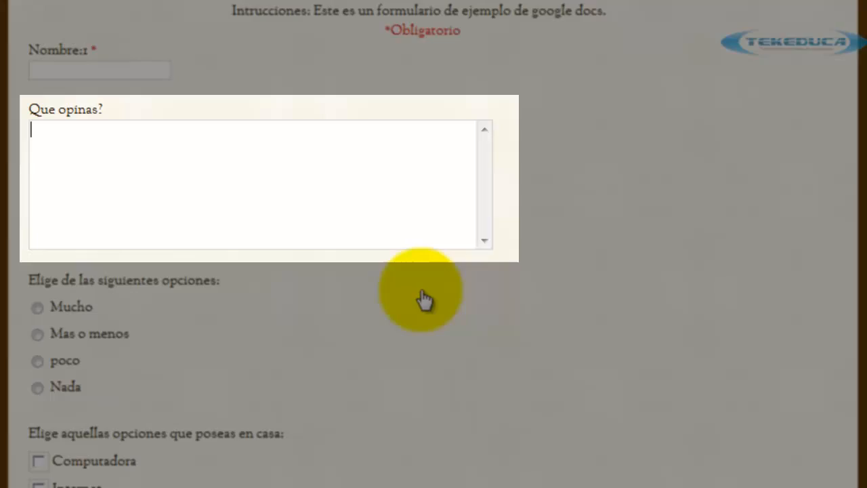
pyautogui.click(77, 339)
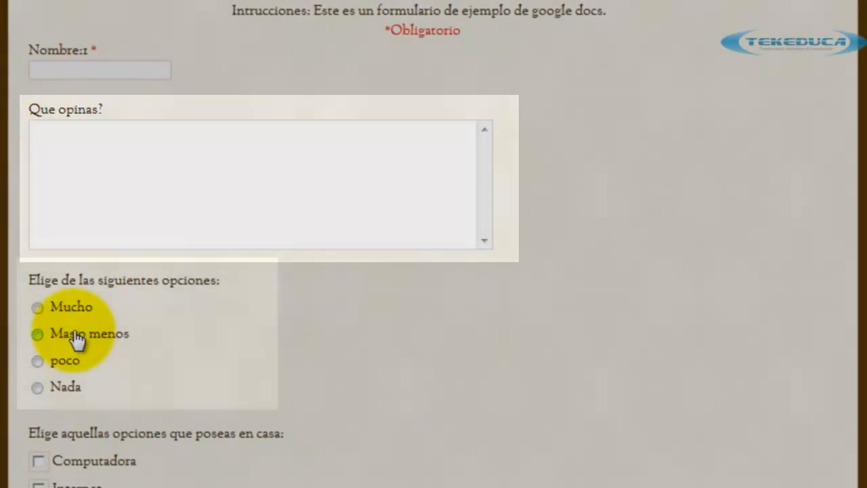
pyautogui.click(36, 309)
pyautogui.click(39, 336)
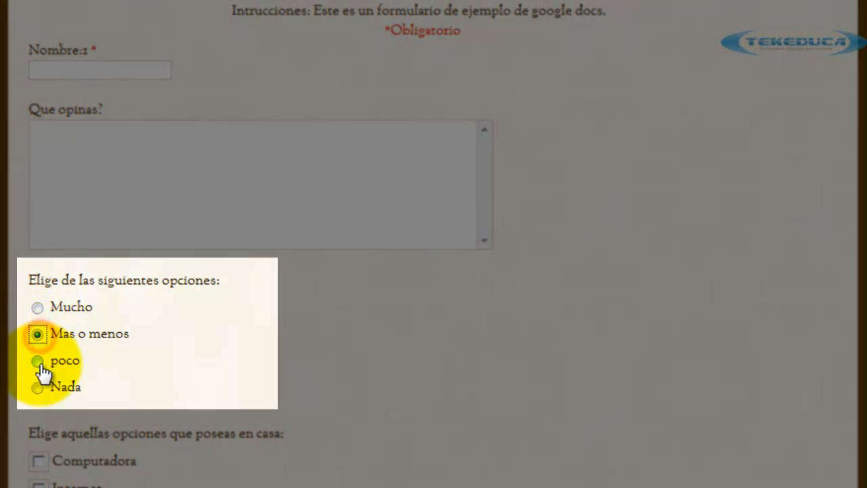
pyautogui.click(39, 363)
# Tick Internet, Computadora and Tv de plasma o LCD, leaving Mas o menos selected.
pyautogui.scroll(-3, 194, 380)
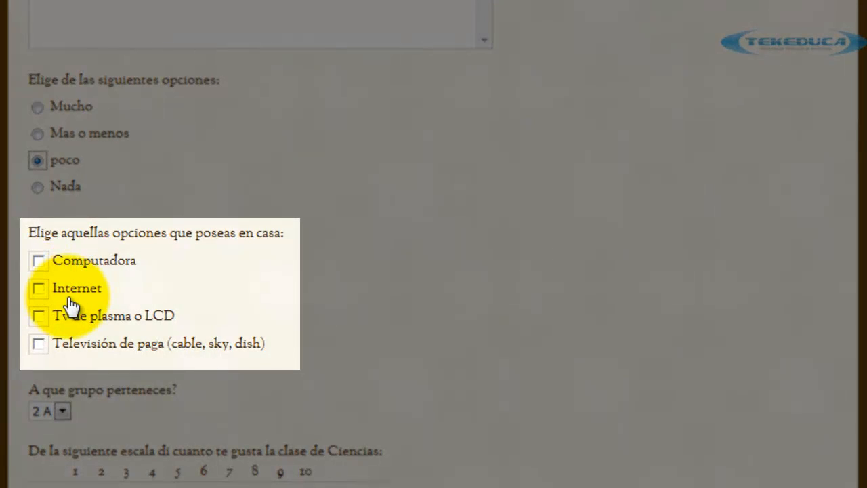
pyautogui.click(39, 289)
pyautogui.click(39, 261)
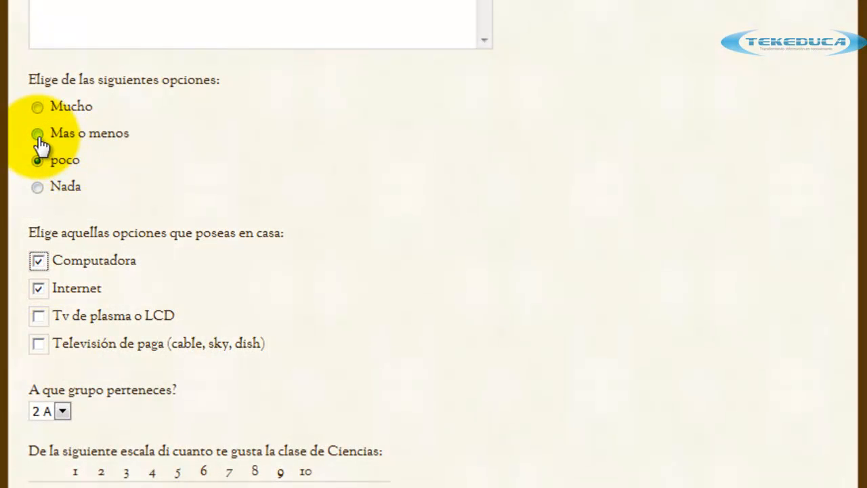
pyautogui.click(37, 134)
pyautogui.click(37, 107)
pyautogui.click(38, 185)
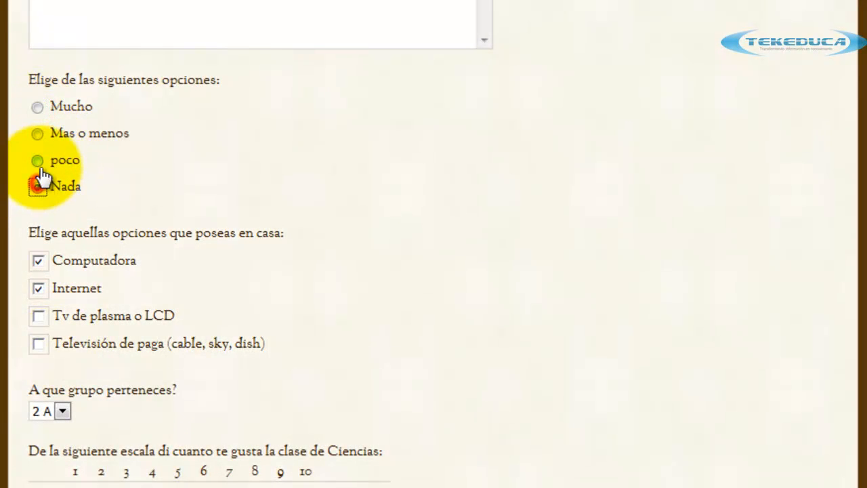
pyautogui.click(37, 160)
pyautogui.click(37, 134)
pyautogui.click(39, 316)
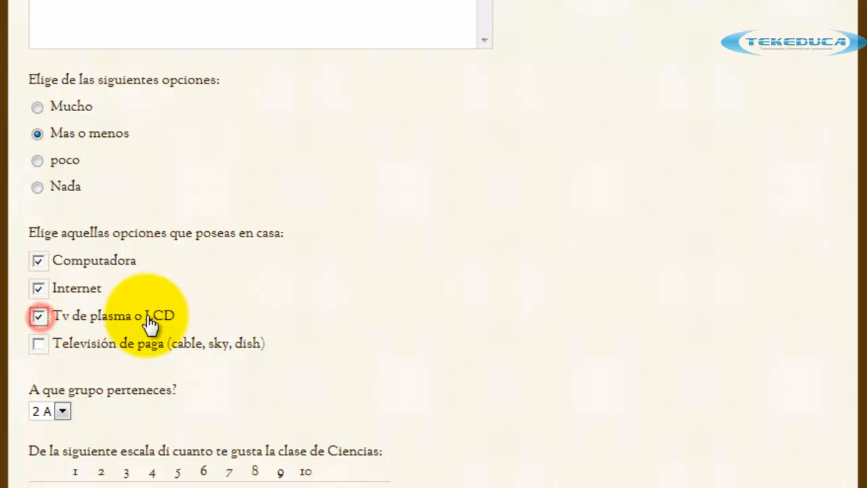
# Choose group 2 B from the group dropdown.
pyautogui.scroll(-3, 390, 285)
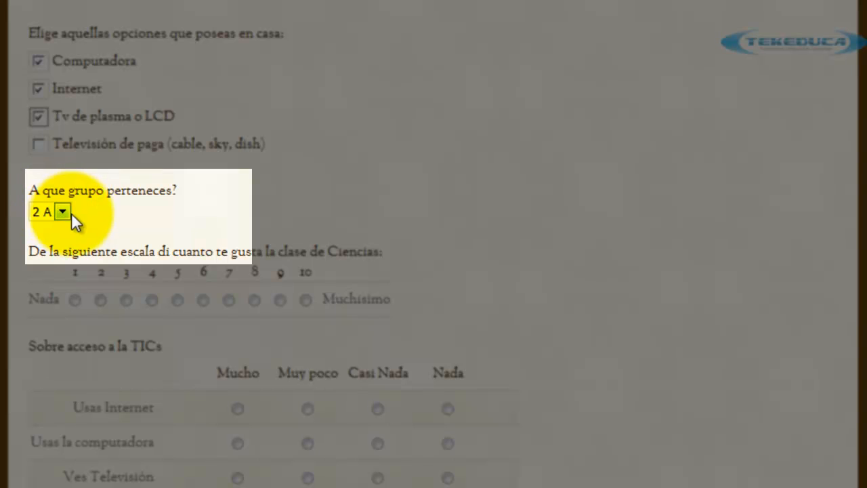
pyautogui.click(70, 212)
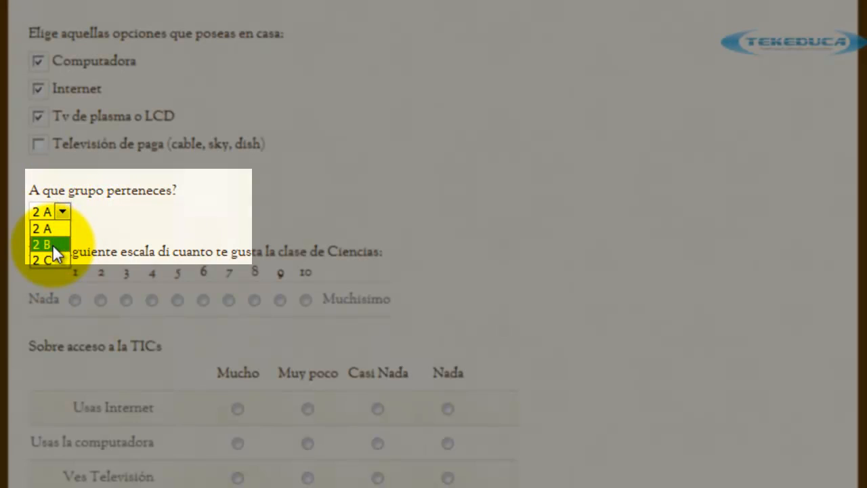
pyautogui.click(53, 242)
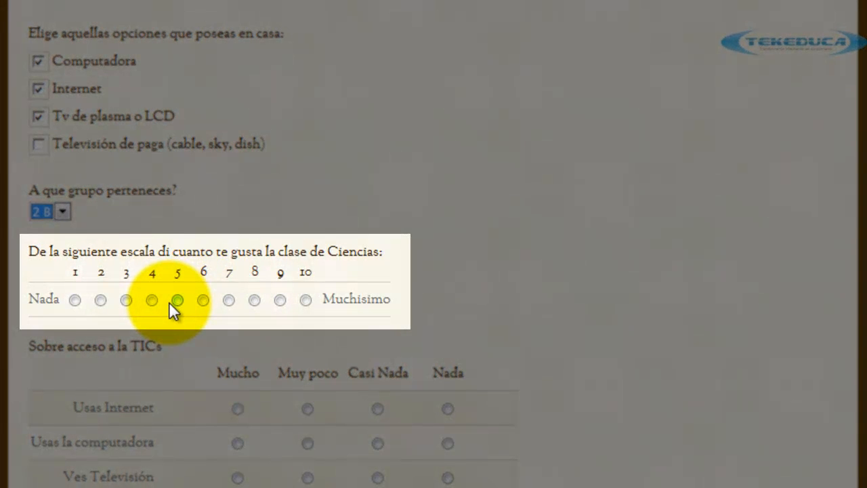
# Step through the Ciencias scale values and settle on a rating of 1 (Nada).
pyautogui.click(100, 300)
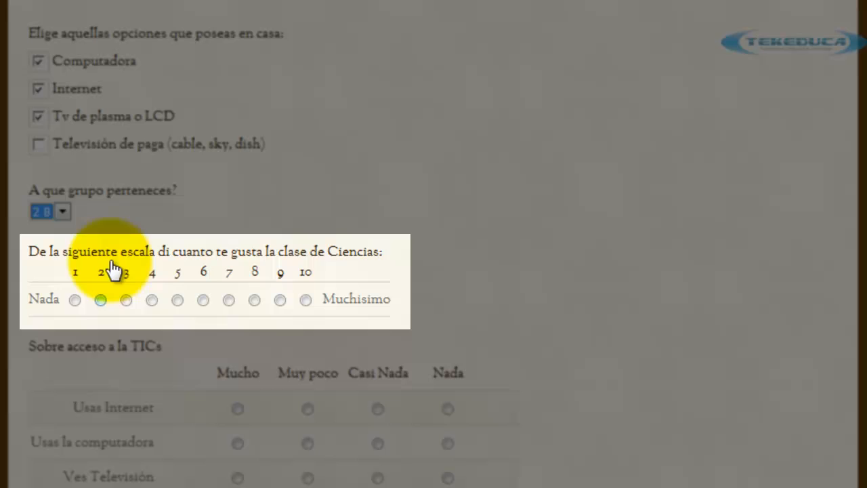
pyautogui.click(74, 300)
pyautogui.click(305, 299)
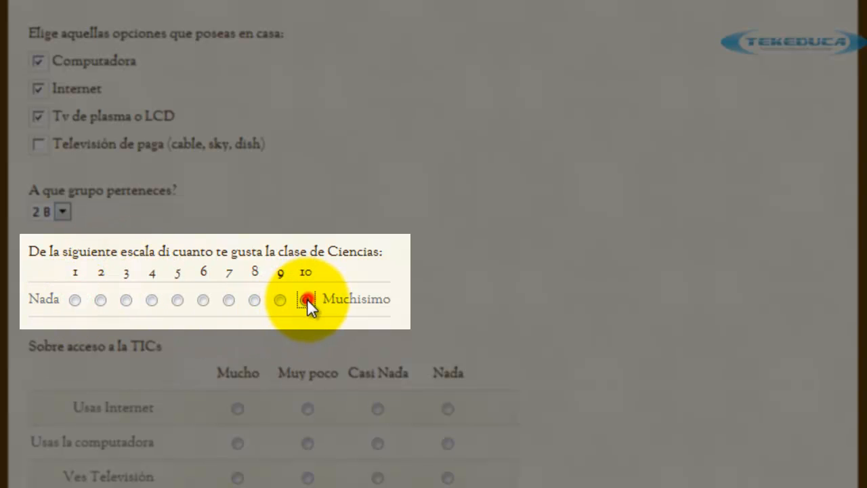
pyautogui.click(280, 299)
pyautogui.click(254, 300)
pyautogui.click(229, 300)
pyautogui.click(203, 299)
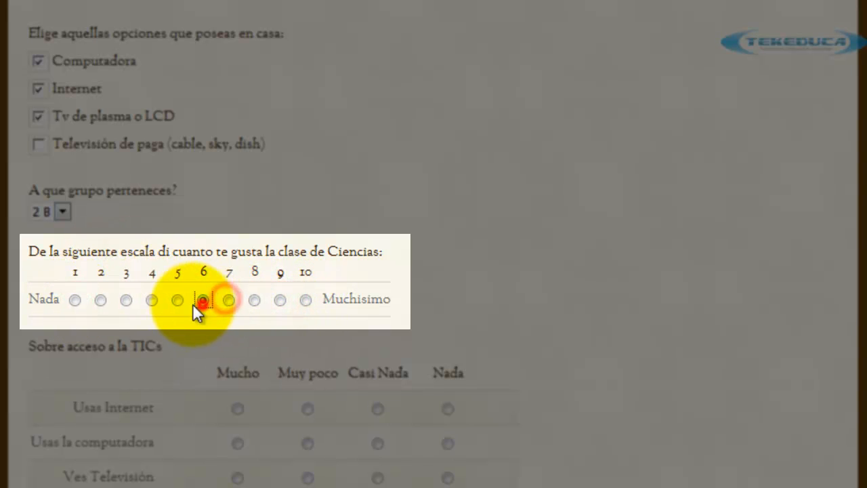
pyautogui.click(177, 300)
pyautogui.click(151, 300)
pyautogui.click(125, 299)
pyautogui.click(99, 300)
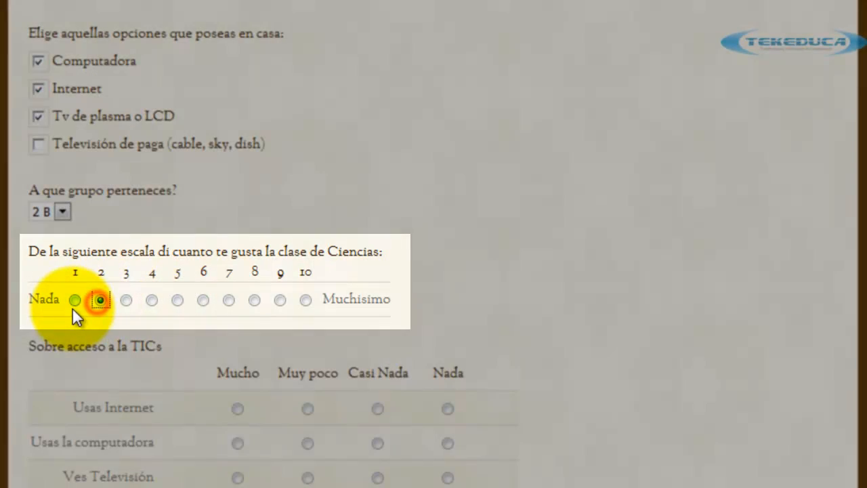
pyautogui.click(74, 300)
# Answer Muy poco for both Usas Internet and Usas la computadora.
pyautogui.scroll(-1, 440, 335)
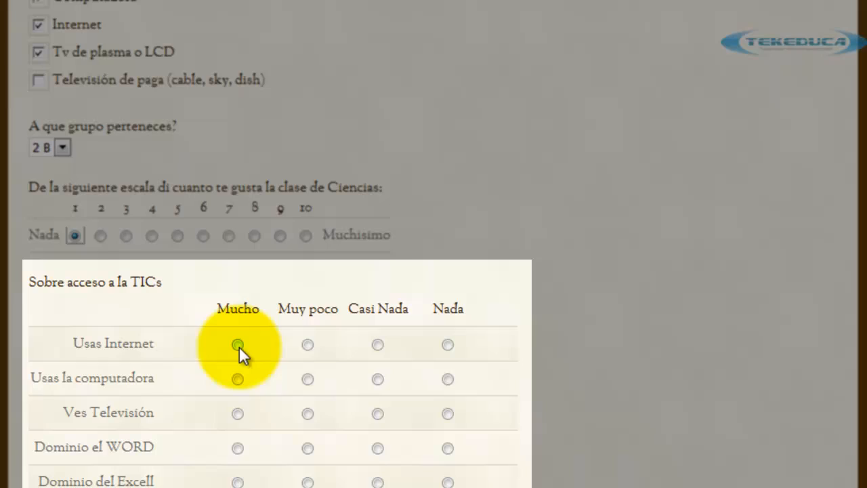
pyautogui.click(237, 345)
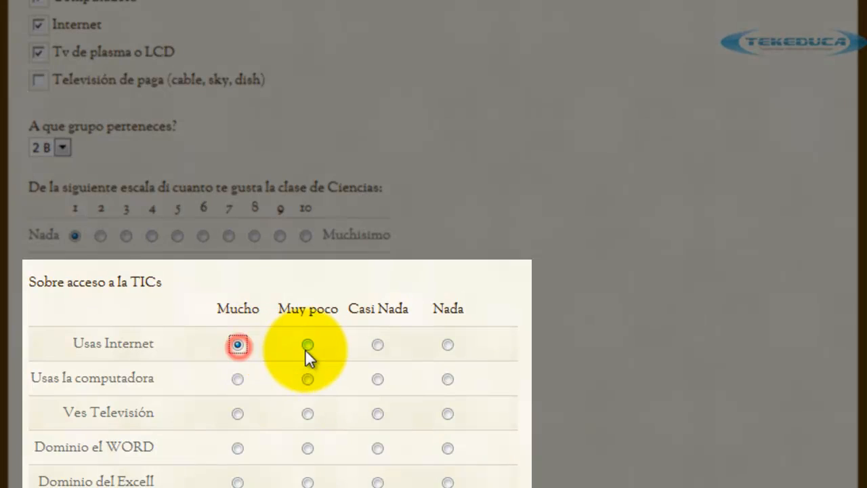
pyautogui.click(308, 345)
pyautogui.click(308, 379)
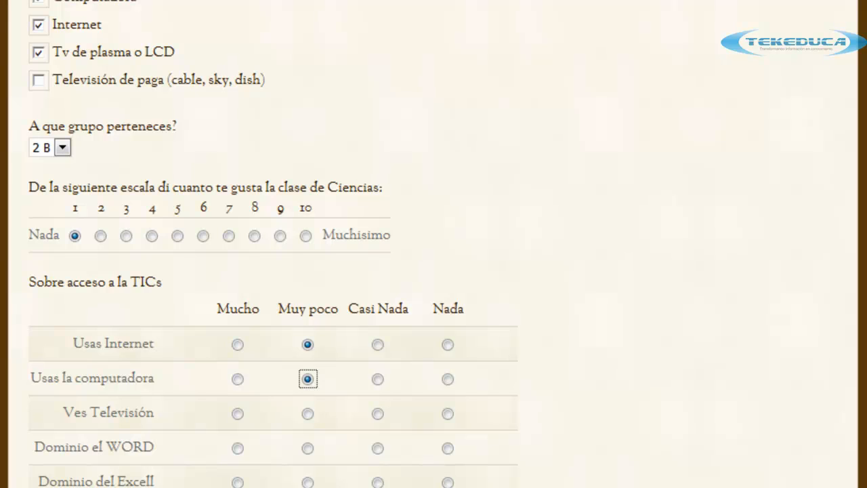
pyautogui.scroll(10, 434, 244)
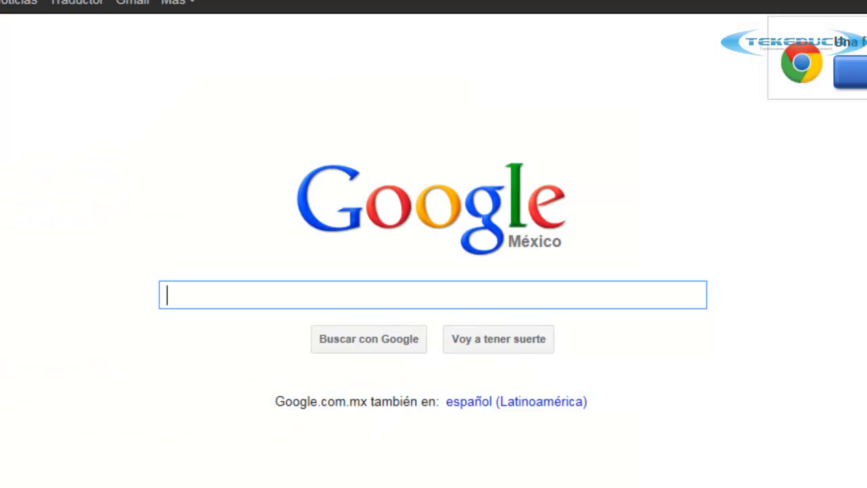
# Search Google for 'docs' and open the Google Docs result.
pyautogui.click(207, 296)
pyautogui.write('d')
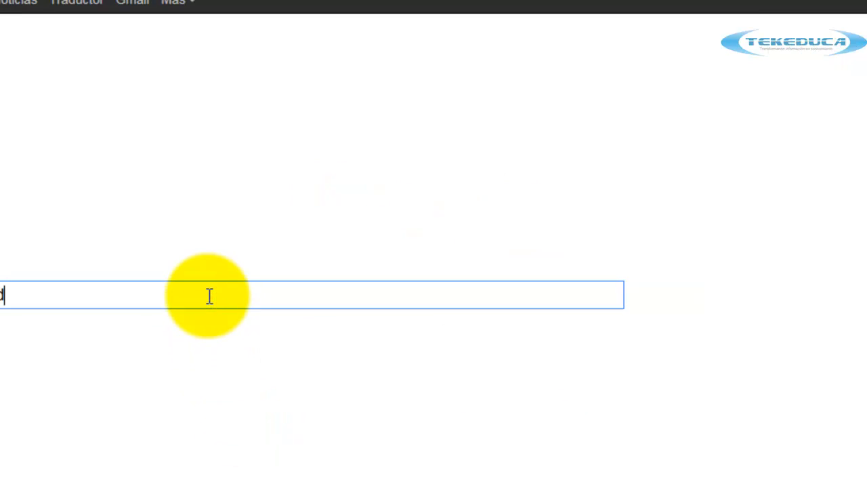
pyautogui.write('ocs')
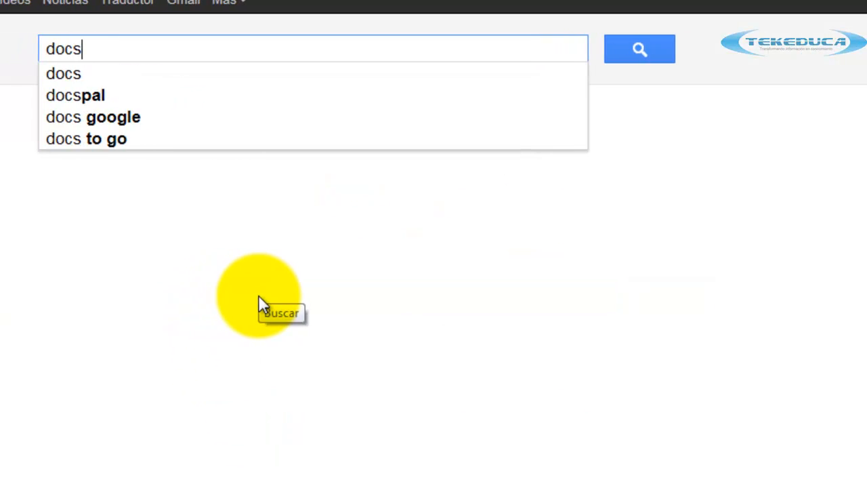
pyautogui.press('Return')
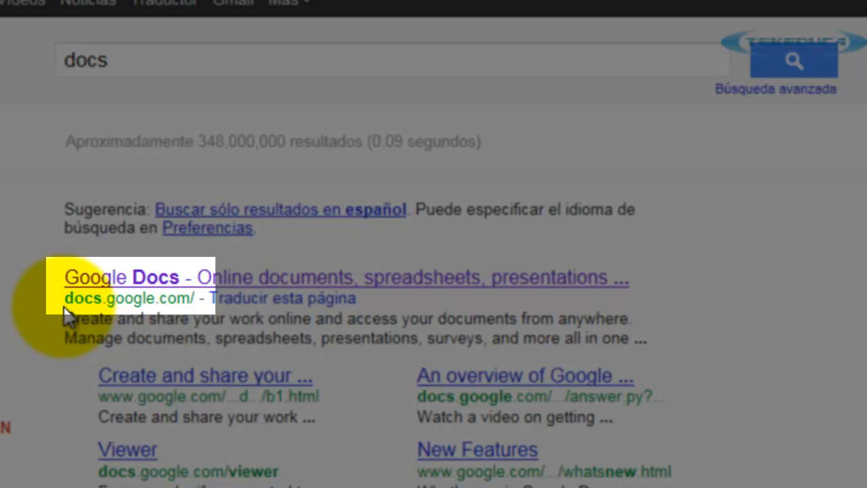
pyautogui.click(139, 283)
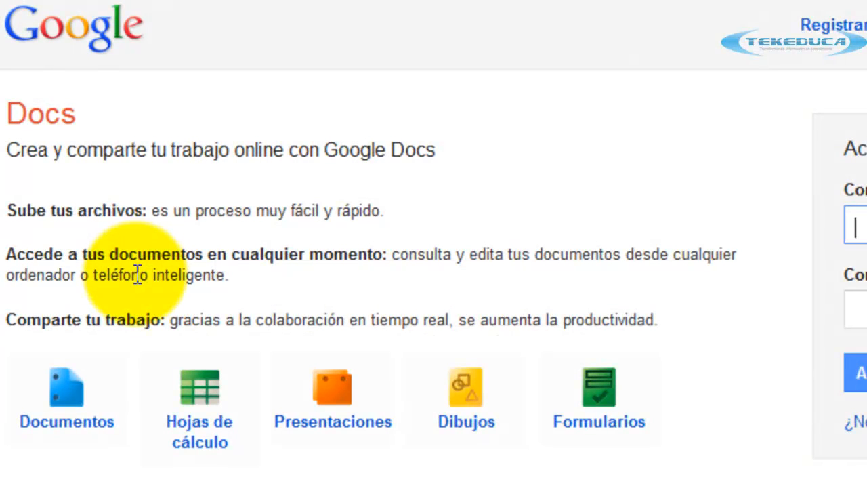
# Sign in with the account e-mail and password, keeping 'No cerrar sesión' checked.
pyautogui.click(862, 225)
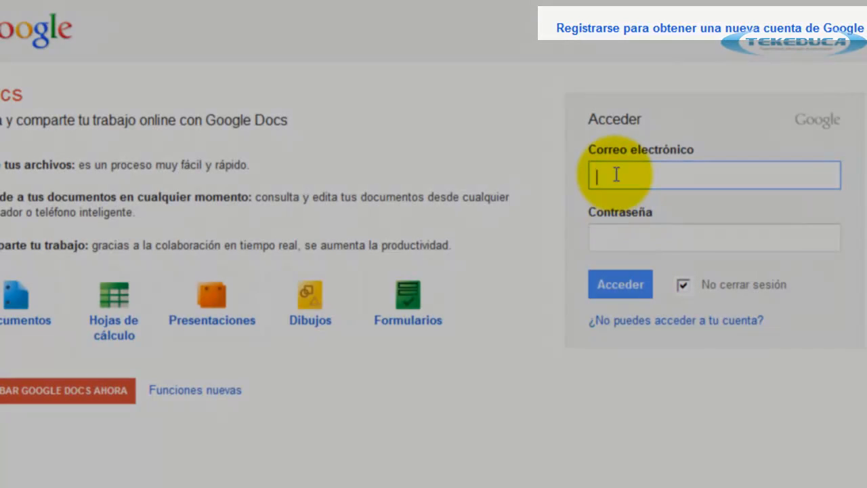
pyautogui.click(616, 174)
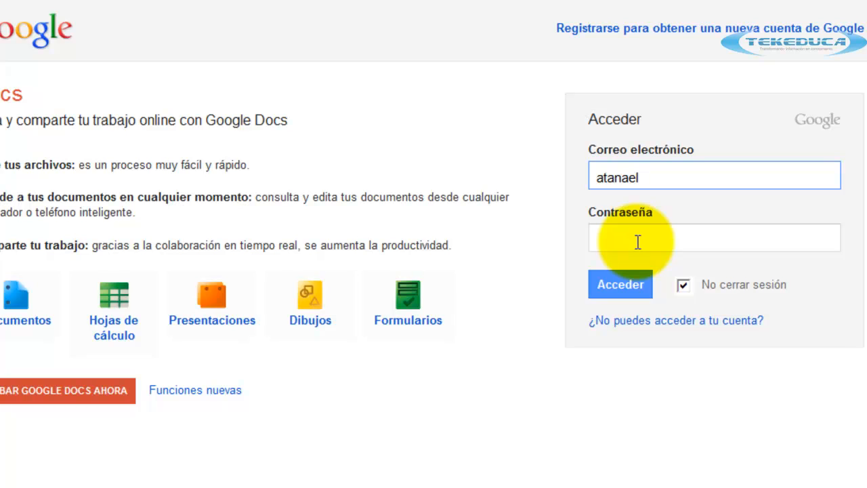
pyautogui.click(637, 242)
pyautogui.write('•••••••••')
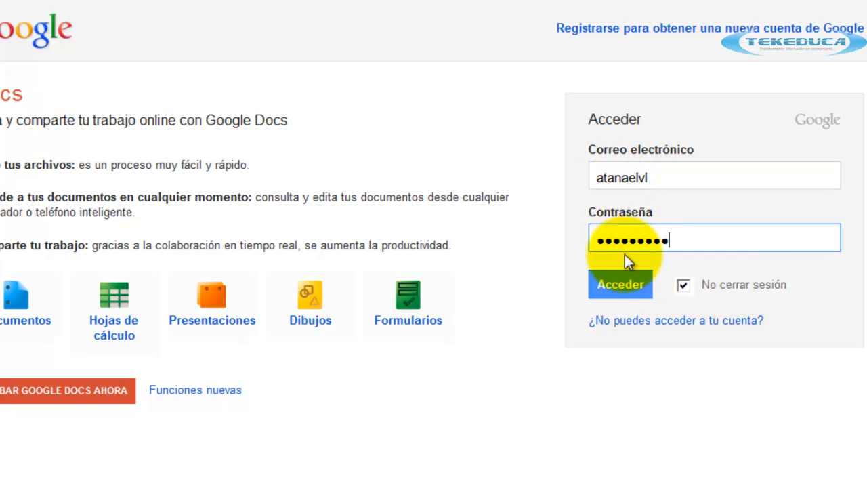
pyautogui.click(683, 285)
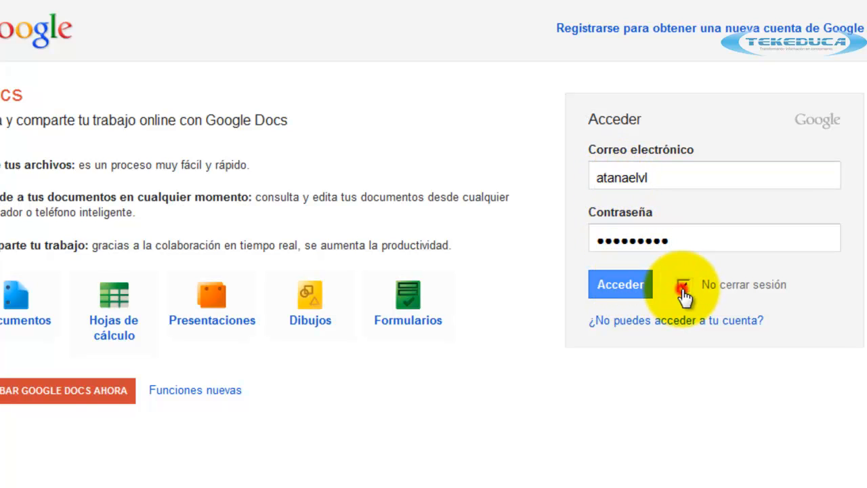
pyautogui.click(682, 286)
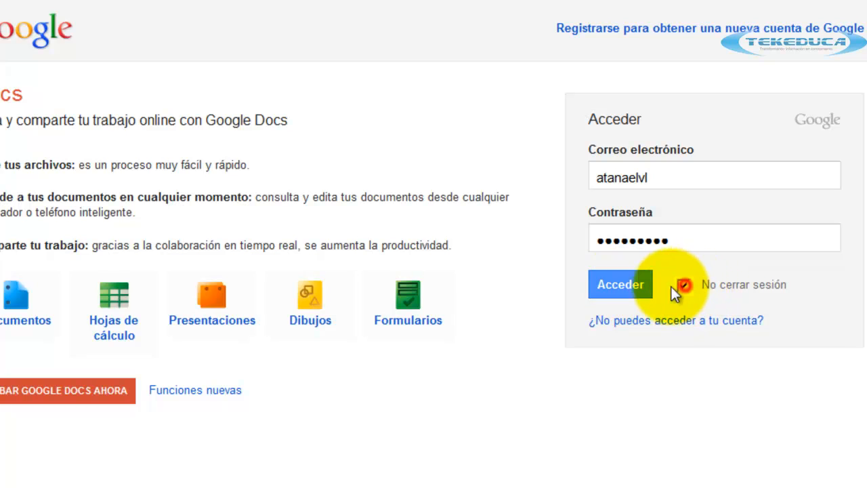
pyautogui.click(628, 286)
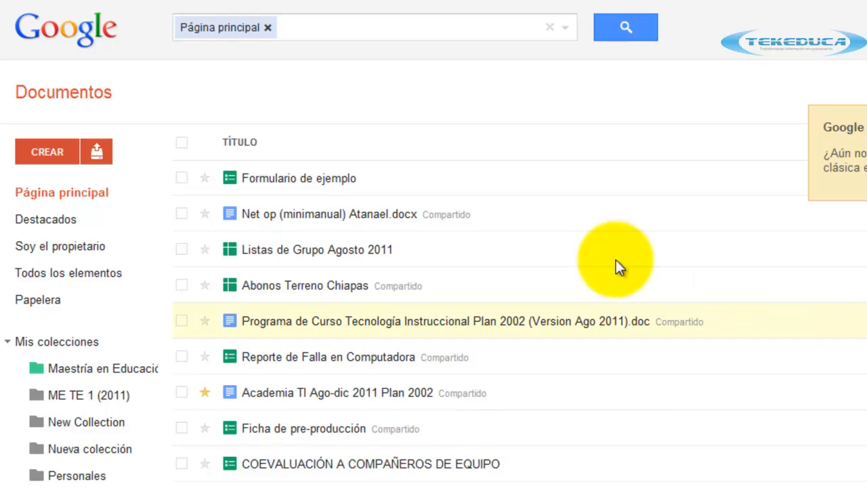
# Create a new Formulario from the CREAR menu.
pyautogui.click(46, 154)
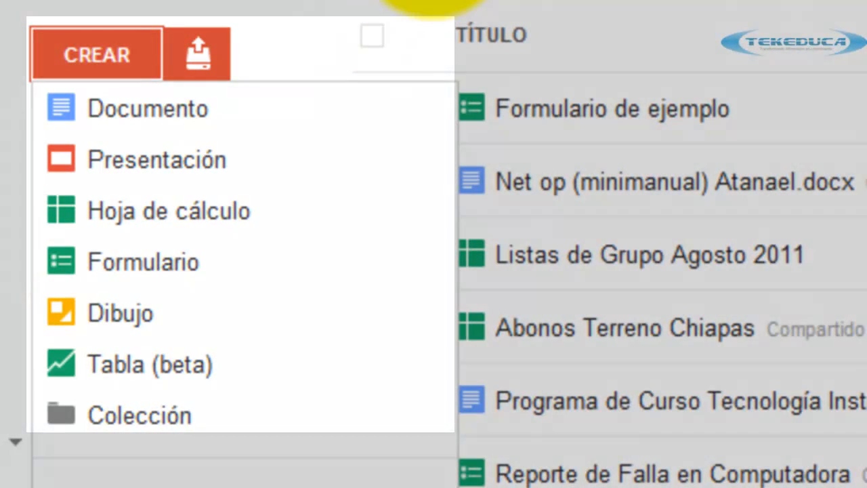
pyautogui.click(433, 1)
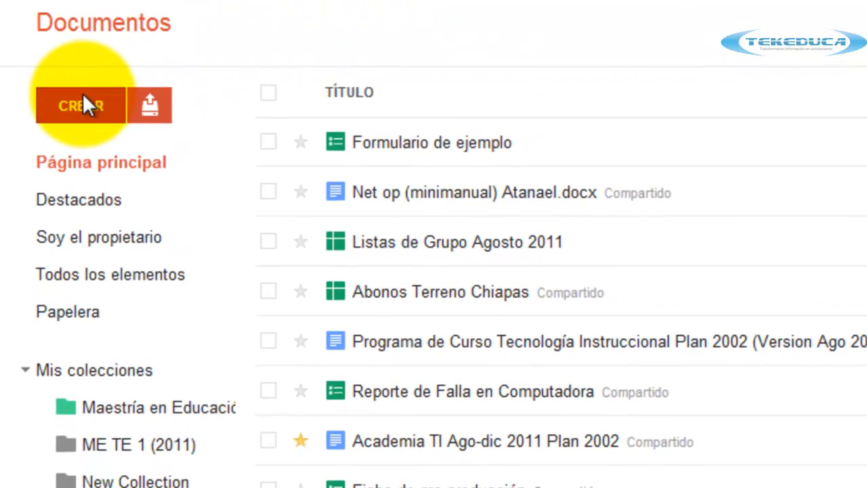
pyautogui.click(82, 98)
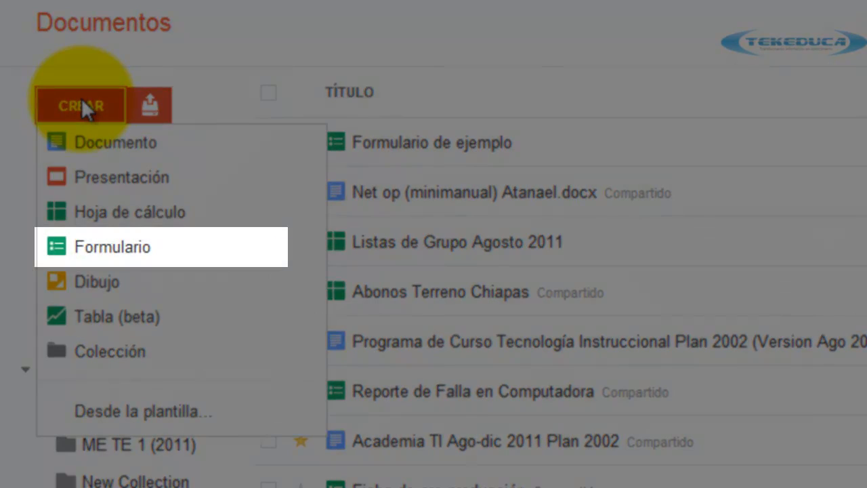
pyautogui.click(126, 248)
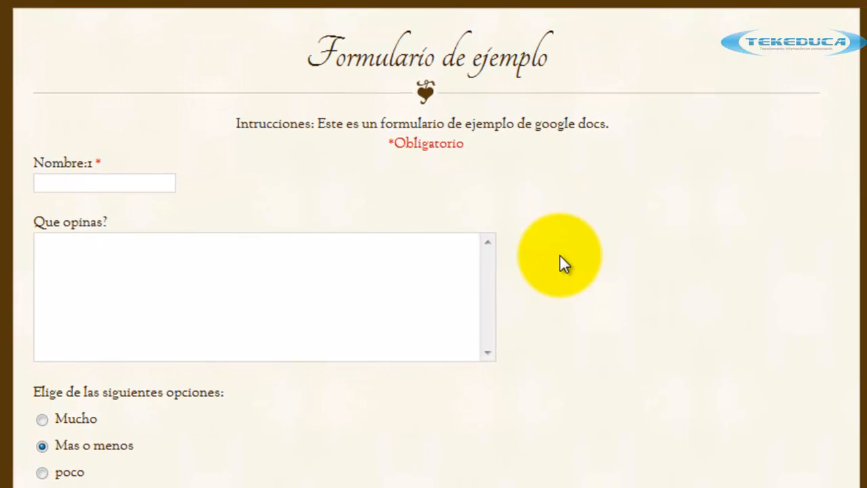
# Copy the sample form's instructions and title the new form 'Formulario de ejemplo'.
pyautogui.moveTo(316, 49); pyautogui.dragTo(536, 51)
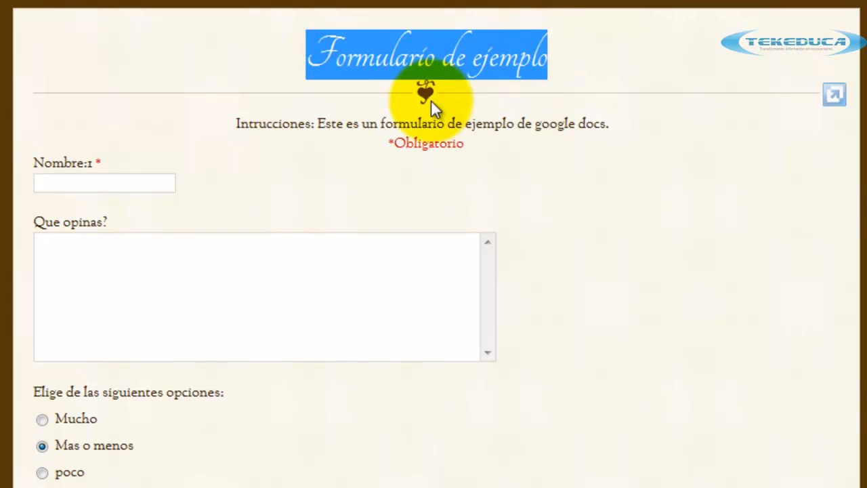
pyautogui.moveTo(234, 123); pyautogui.dragTo(623, 131)
pyautogui.hotkey('ctrl', 'c')
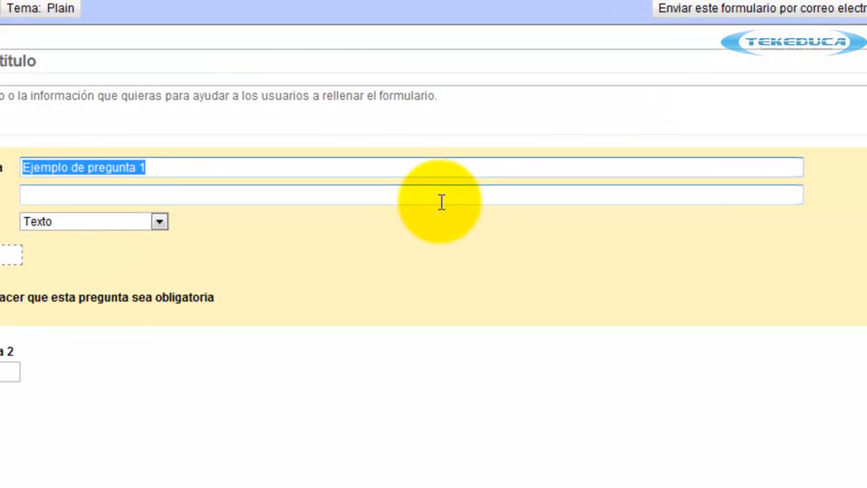
pyautogui.click(55, 56)
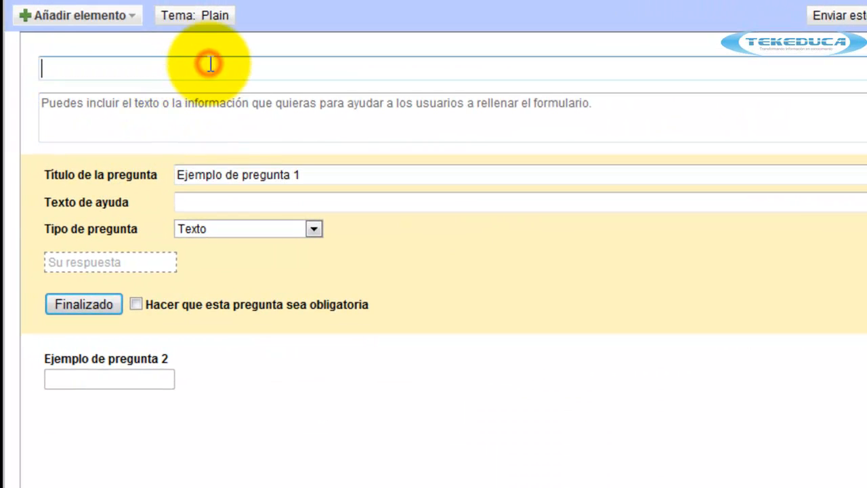
pyautogui.click(254, 120)
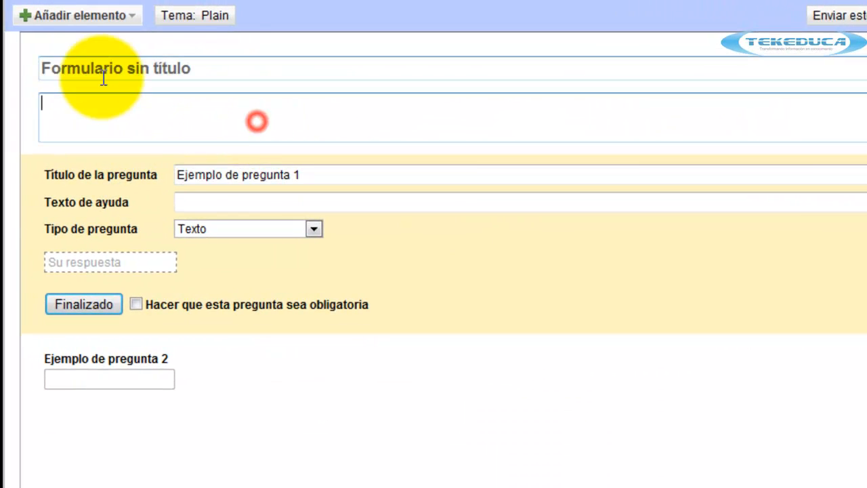
pyautogui.click(222, 66)
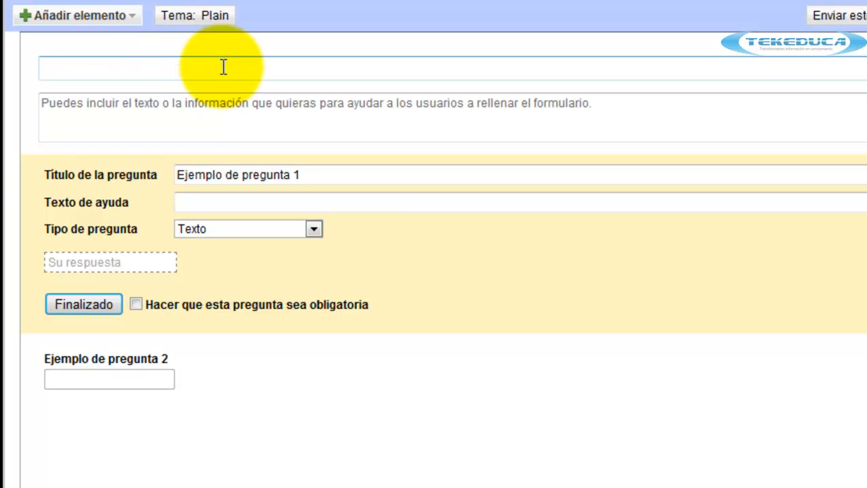
pyautogui.write('FormulA')
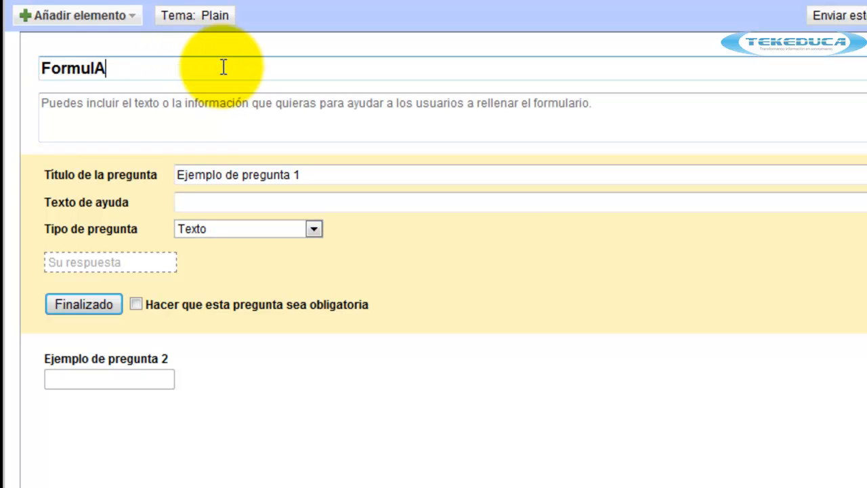
pyautogui.press('BackSpace')
pyautogui.write('ario de ejemplo')
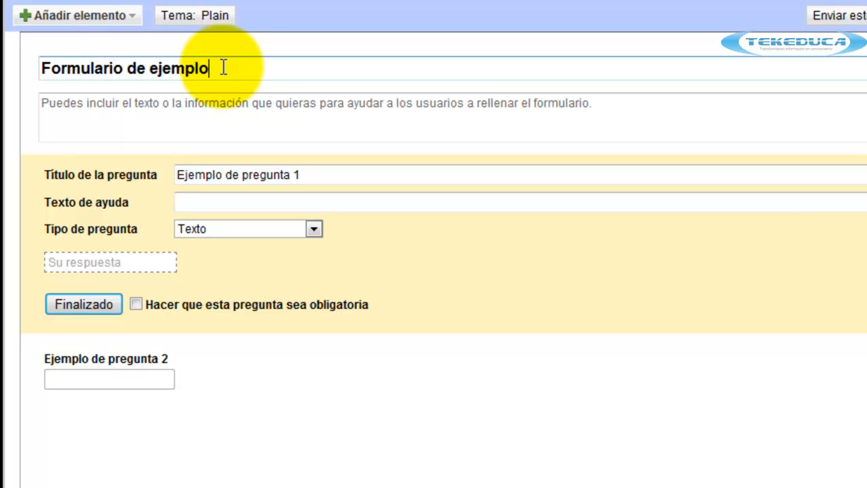
# Change the title to 'Encuesta de ejemplo' and paste the instructions as the description.
pyautogui.doubleClick(76, 68)
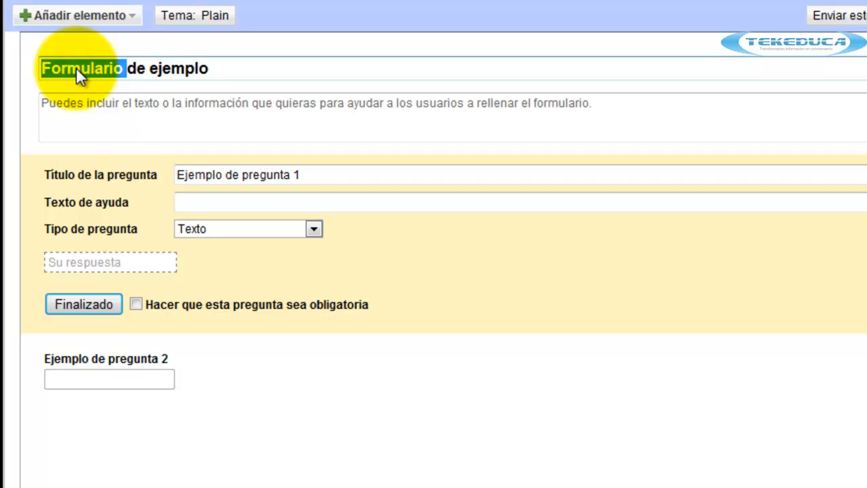
pyautogui.write('Encuesta')
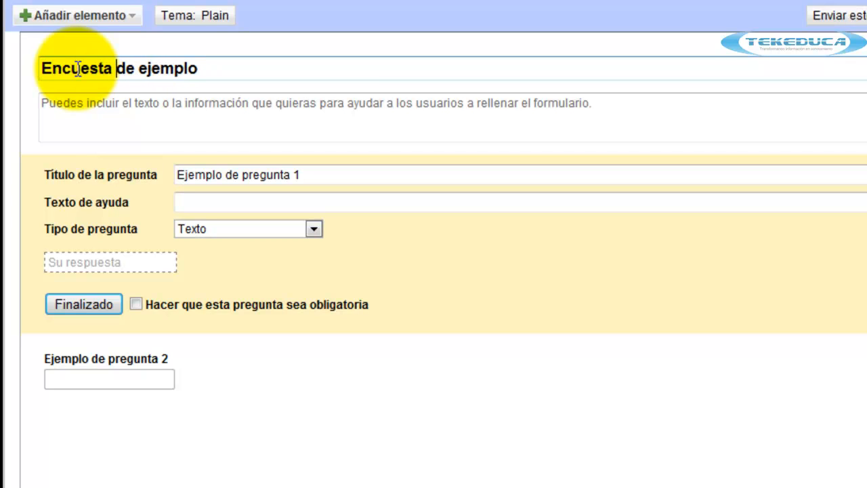
pyautogui.click(93, 118)
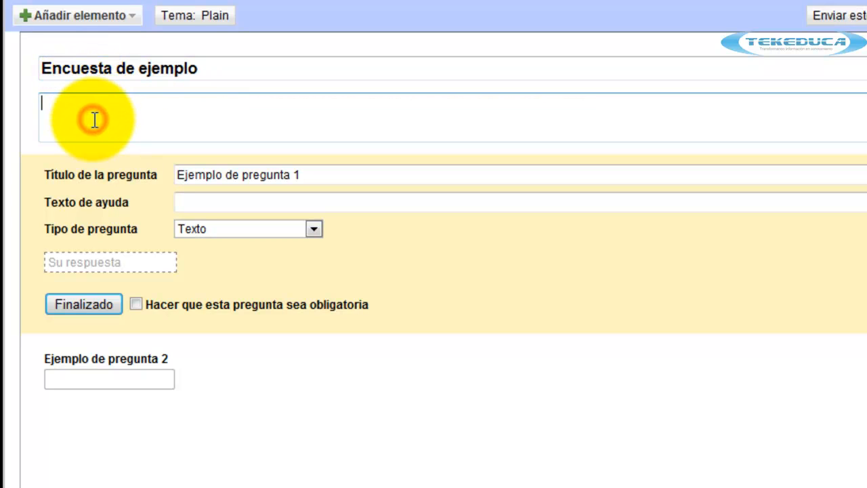
pyautogui.hotkey('ctrl', 'v')
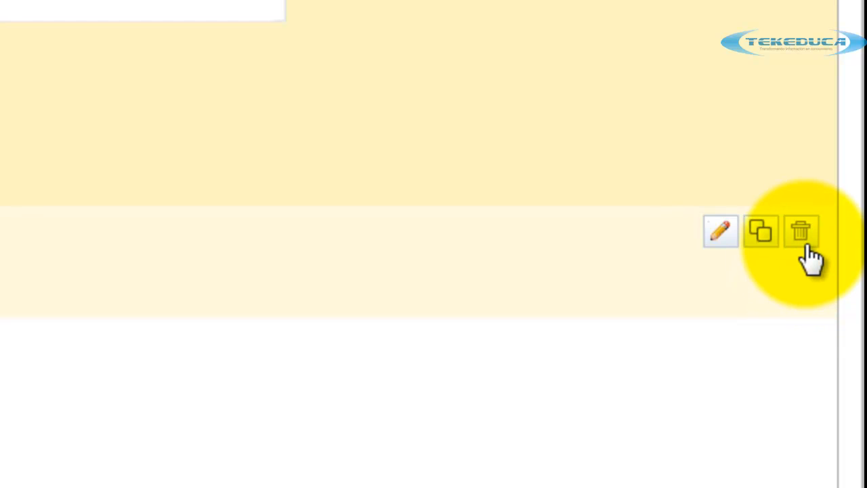
# Delete the second sample question and retitle the first question 'Nombre'.
pyautogui.click(805, 246)
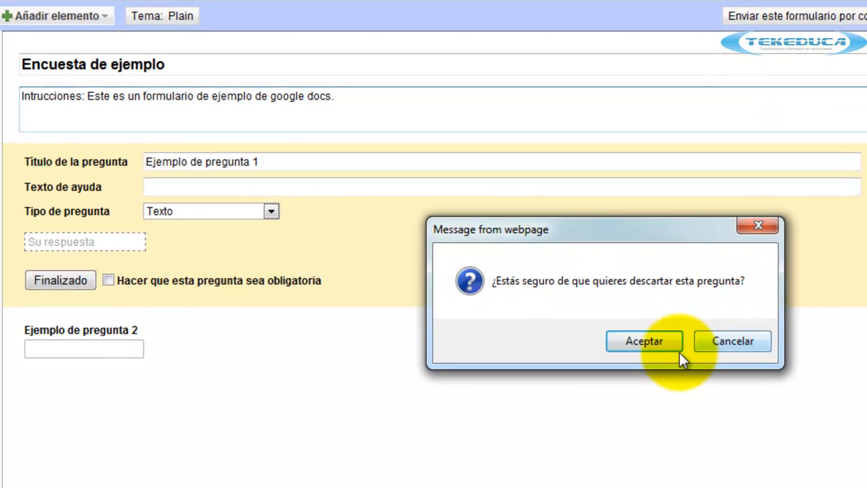
pyautogui.click(675, 349)
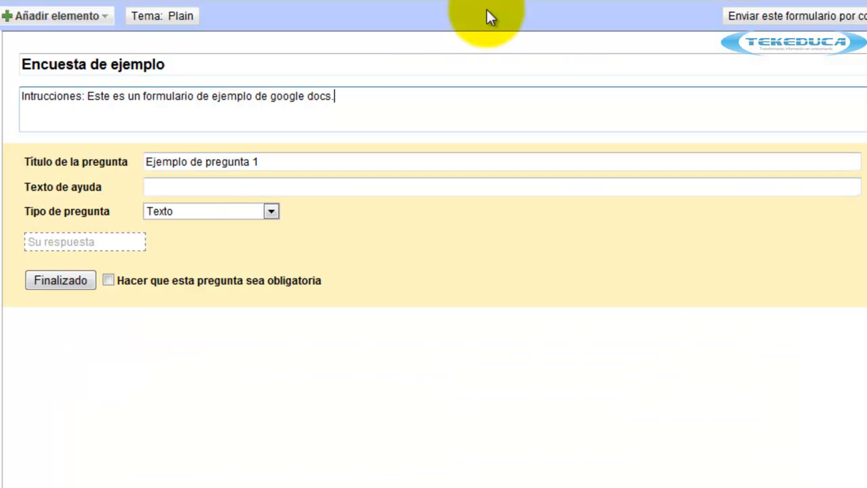
pyautogui.moveTo(274, 161); pyautogui.dragTo(146, 162)
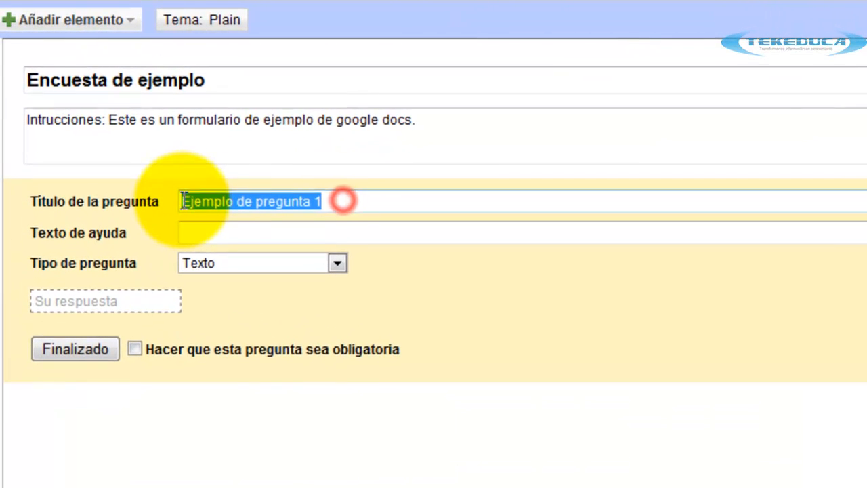
pyautogui.write('Nombre')
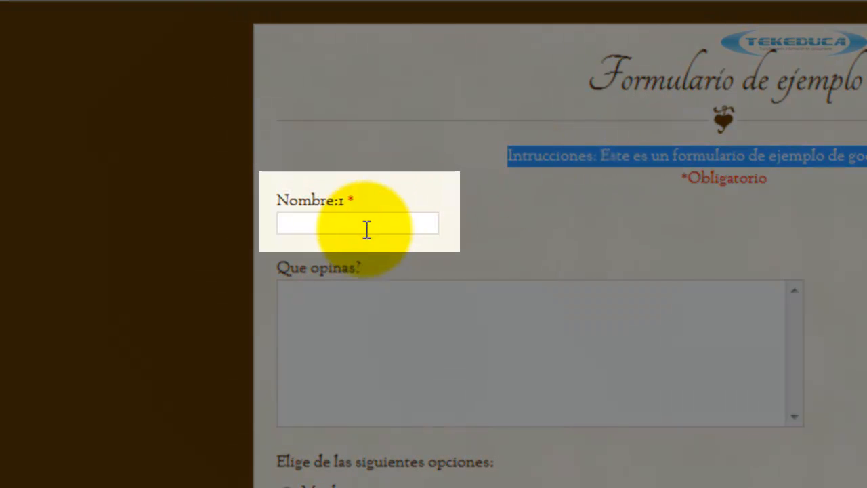
# Keep Nombre as a Texto question, make it required, and finish editing it.
pyautogui.click(328, 221)
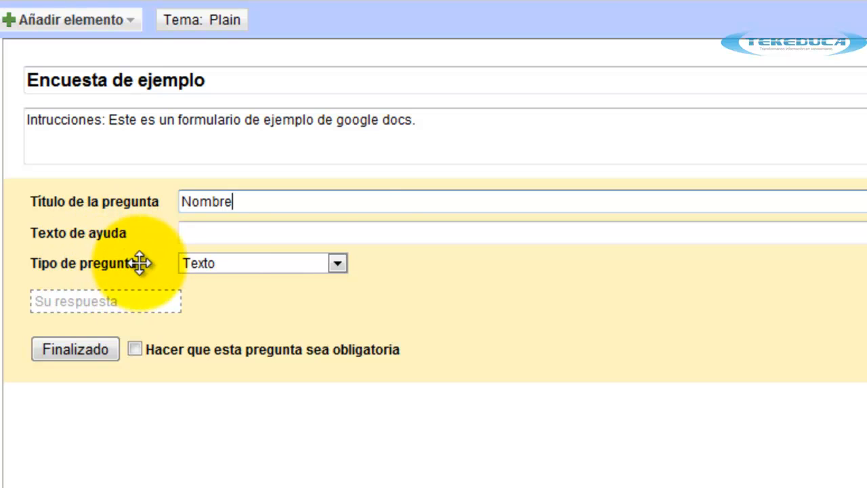
pyautogui.click(338, 264)
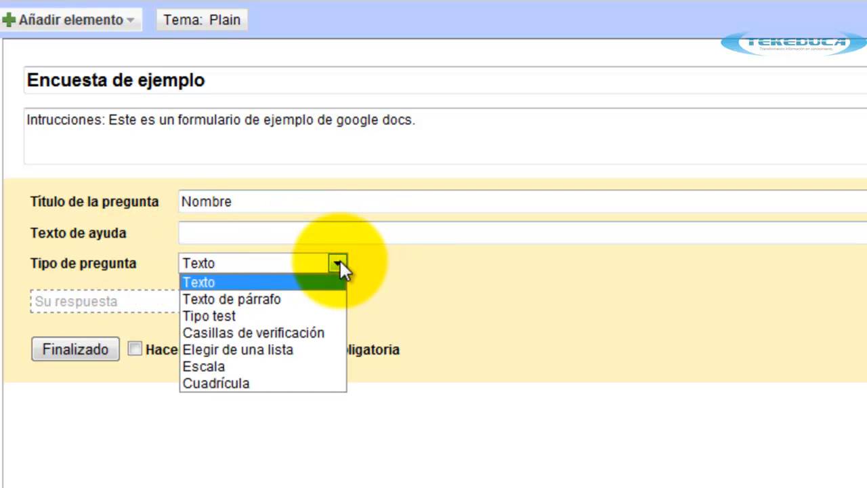
pyautogui.click(256, 280)
pyautogui.click(334, 265)
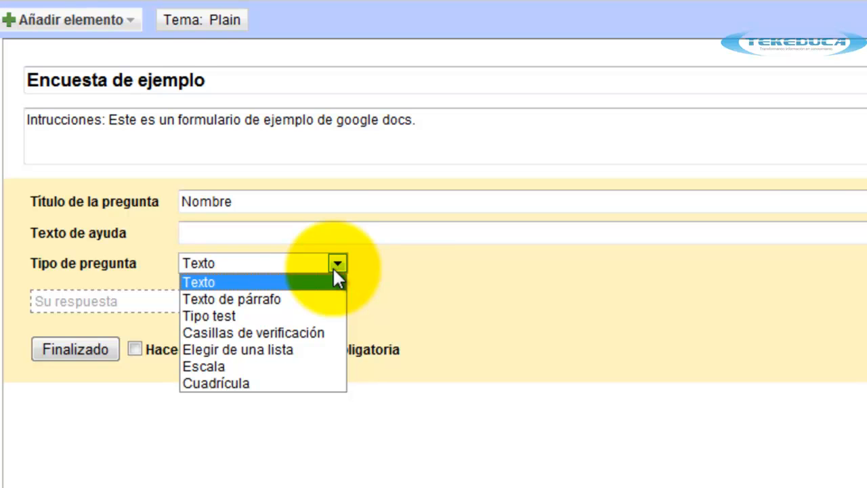
pyautogui.click(274, 283)
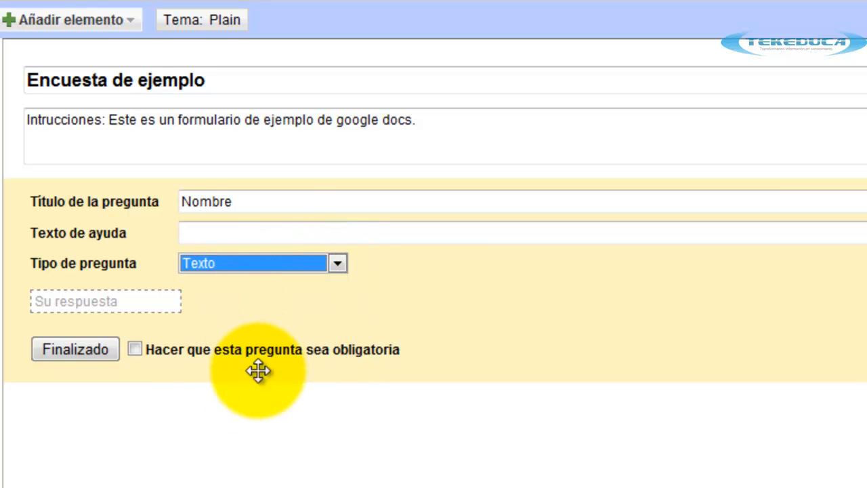
pyautogui.click(230, 196)
pyautogui.click(230, 197)
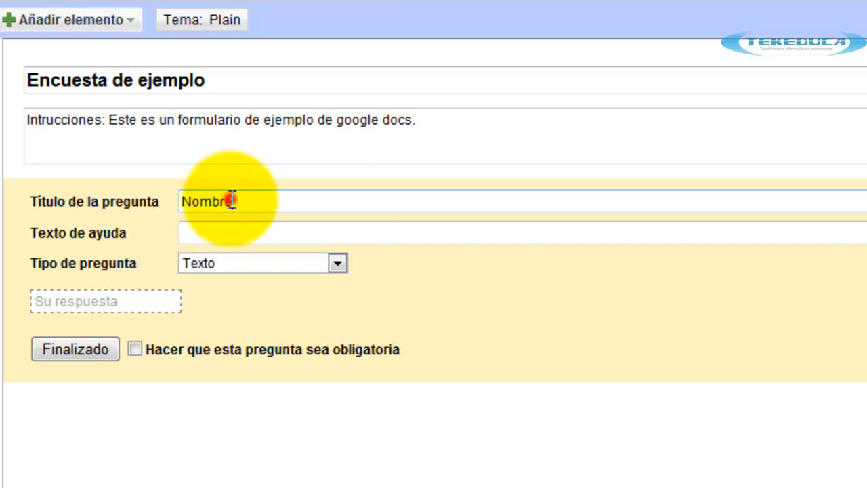
pyautogui.press('Left')
pyautogui.press('Left')
pyautogui.press('Left')
pyautogui.press('Left')
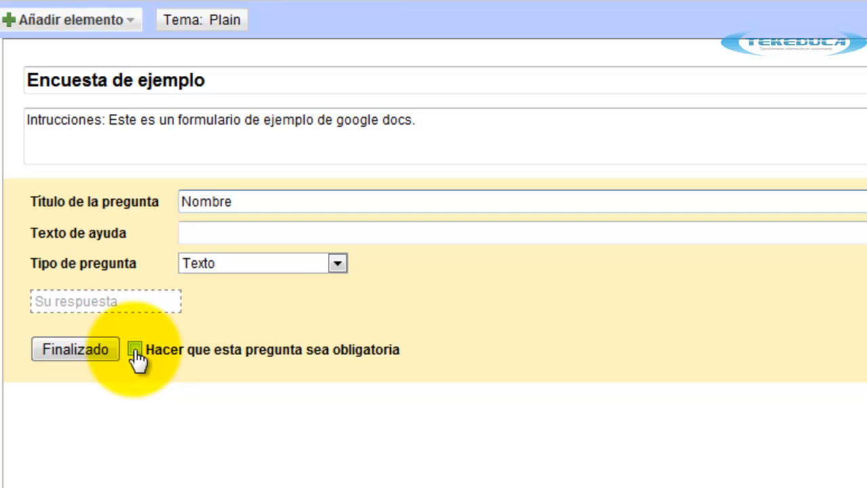
pyautogui.click(134, 351)
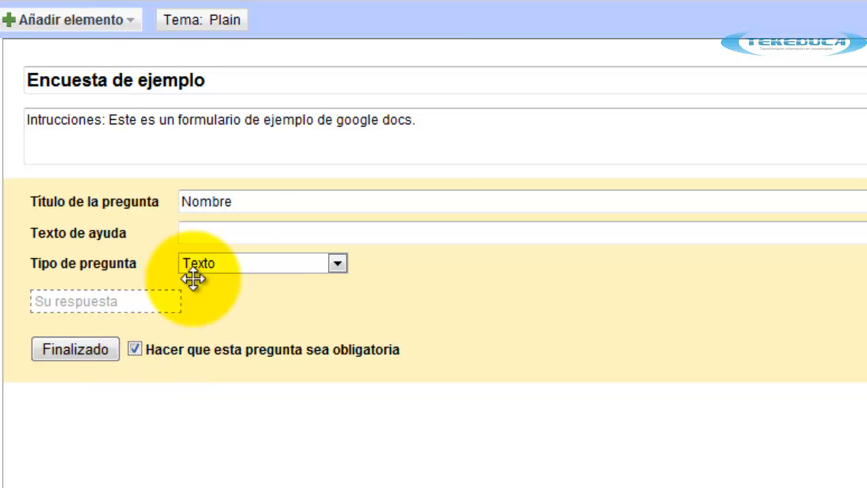
pyautogui.click(84, 356)
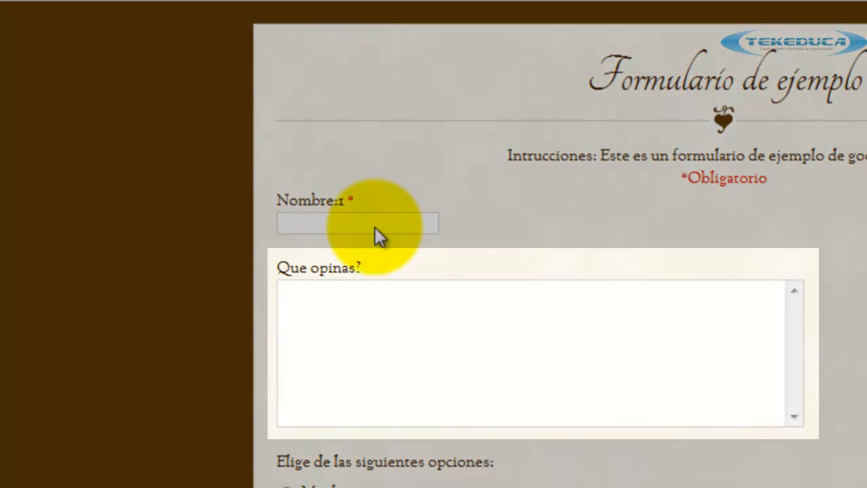
pyautogui.click(422, 300)
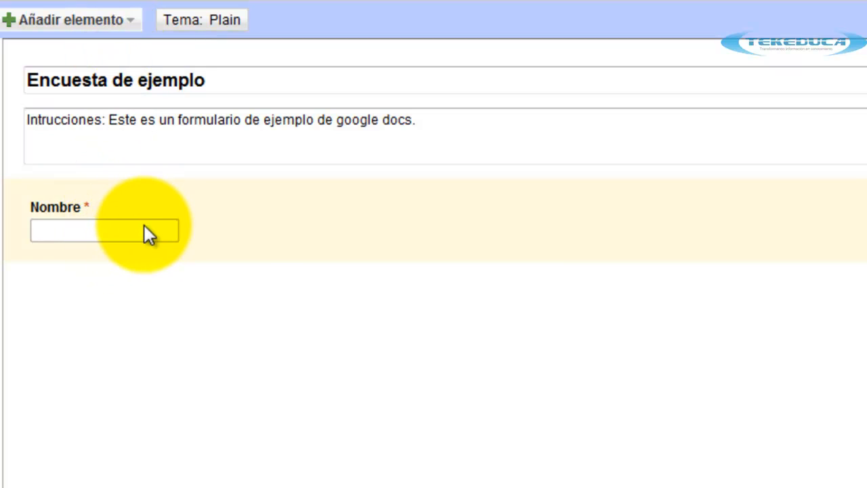
# Add a required paragraph-text question titled 'Que opinas?'.
pyautogui.click(126, 24)
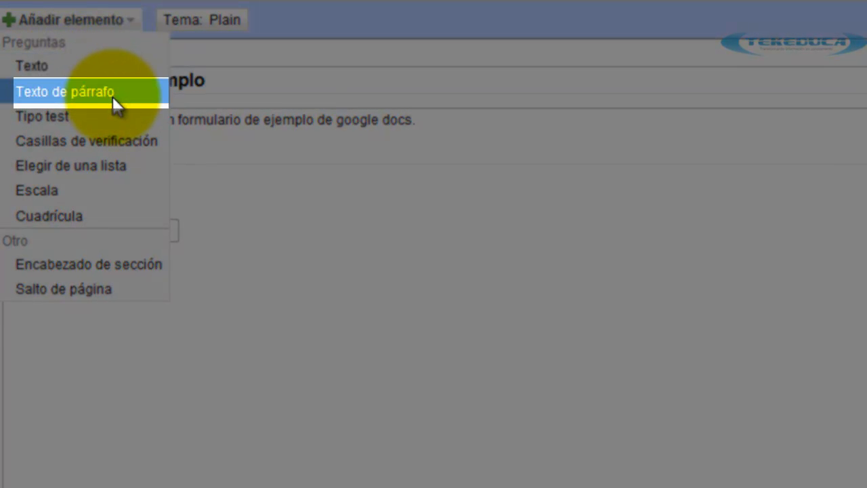
pyautogui.click(112, 96)
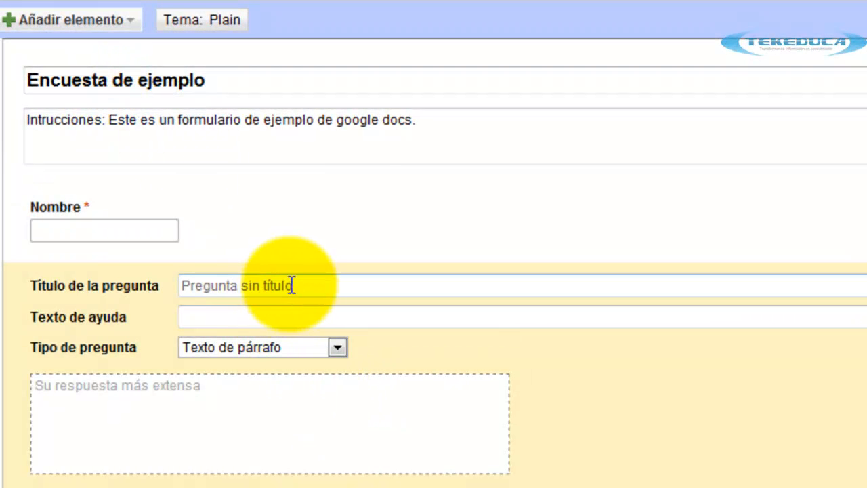
pyautogui.click(291, 285)
pyautogui.write('Que op')
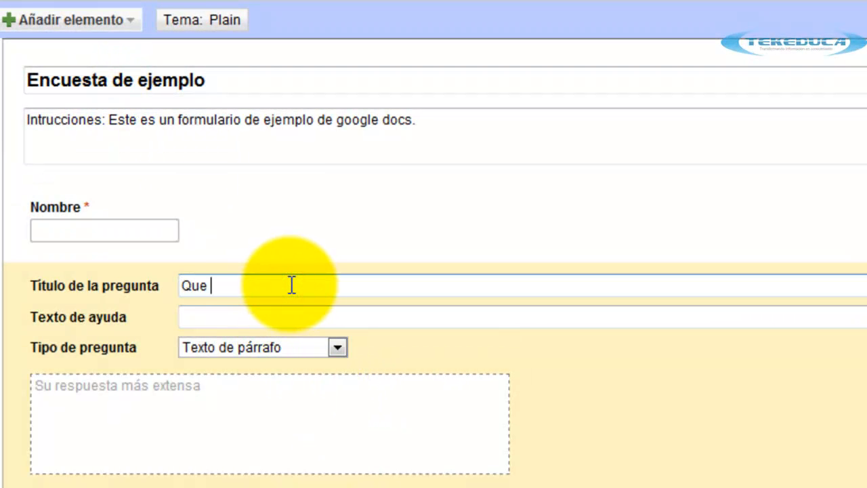
pyautogui.write('inas?')
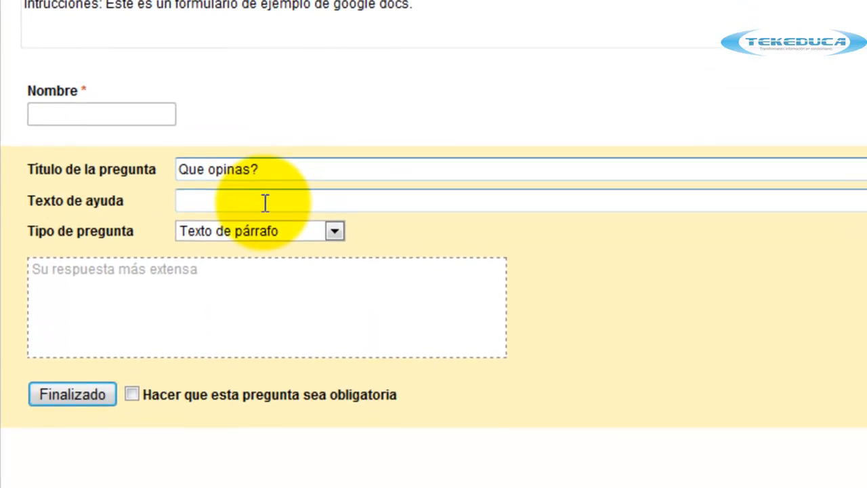
pyautogui.click(267, 318)
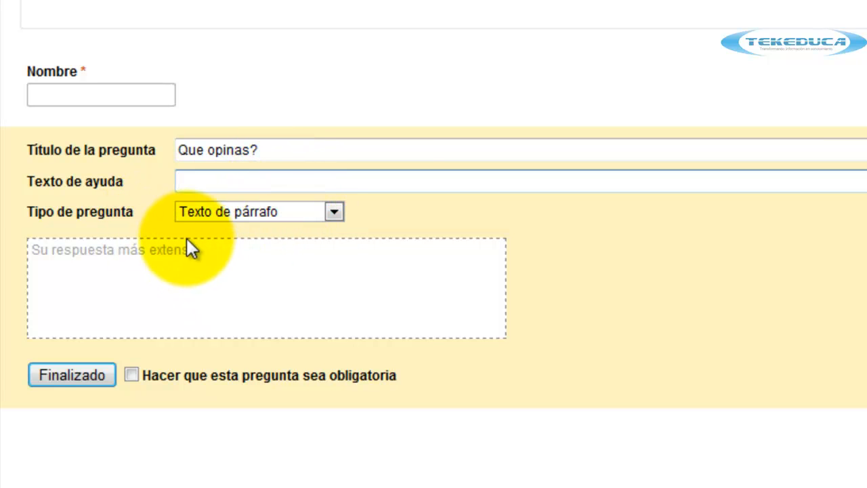
pyautogui.click(132, 376)
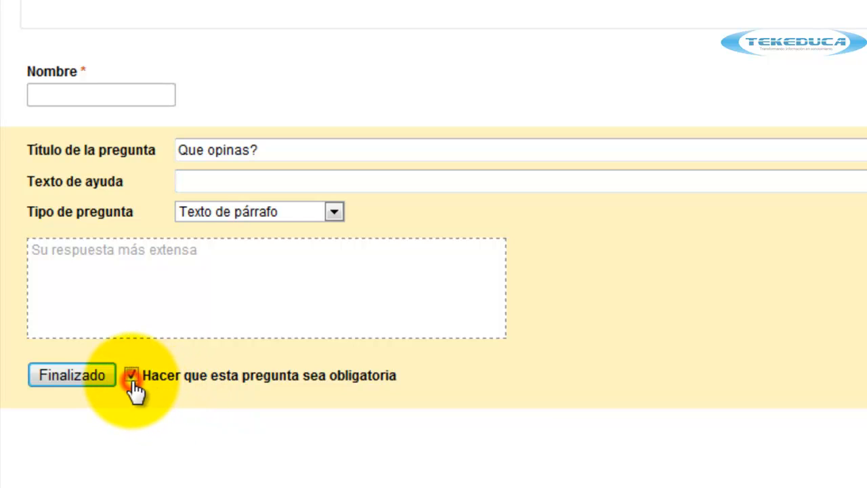
pyautogui.click(95, 376)
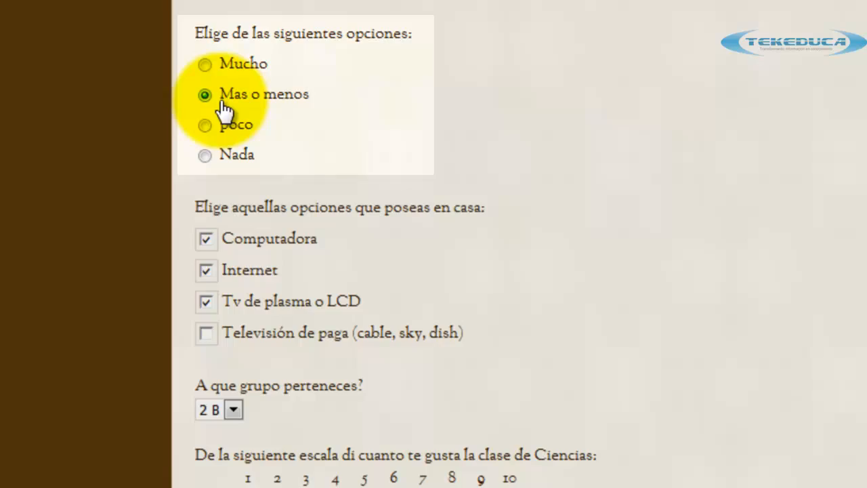
# Check in the live form that the options question accepts only one answer.
pyautogui.click(204, 65)
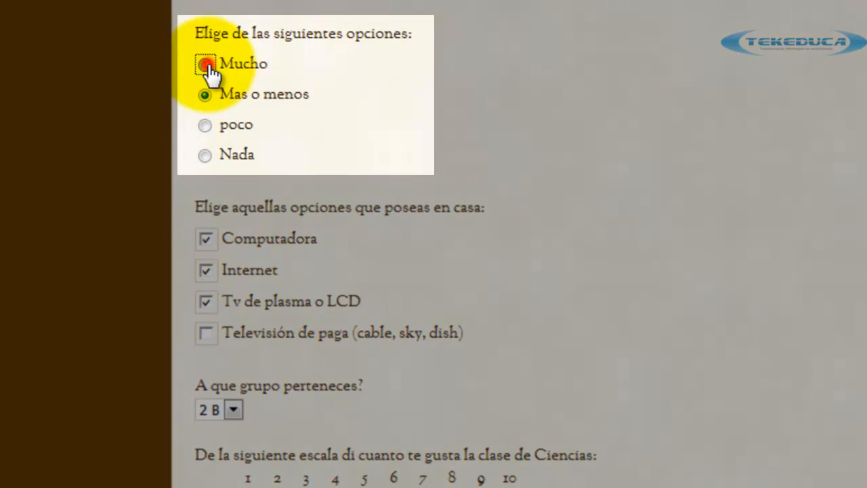
pyautogui.click(205, 125)
pyautogui.click(206, 156)
pyautogui.click(206, 95)
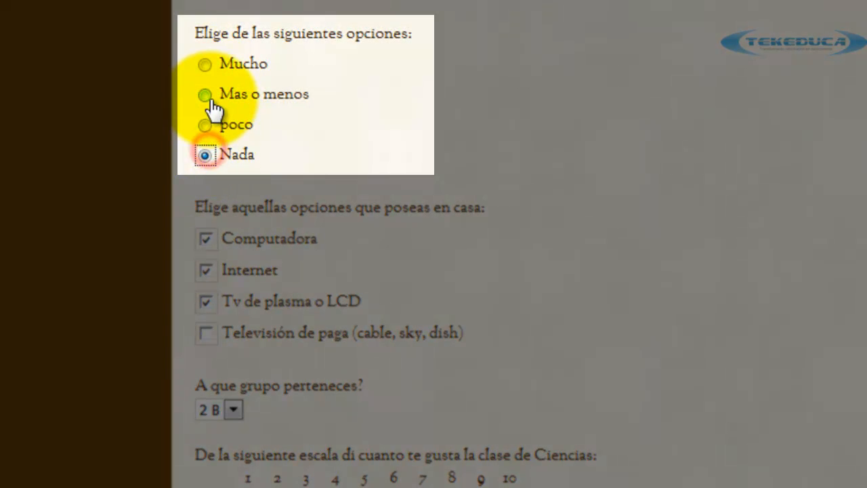
pyautogui.click(205, 64)
pyautogui.click(206, 95)
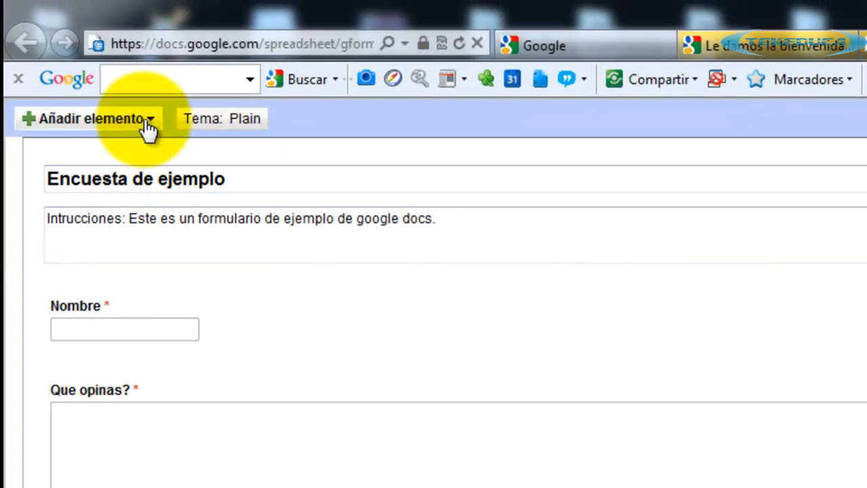
# Add a multiple-choice question titled 'Elige una de las siguientes opciones:'.
pyautogui.click(149, 122)
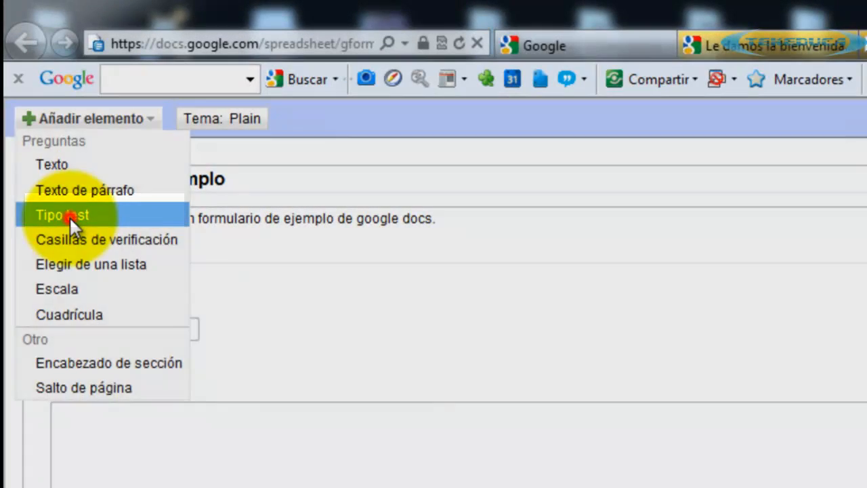
pyautogui.click(70, 216)
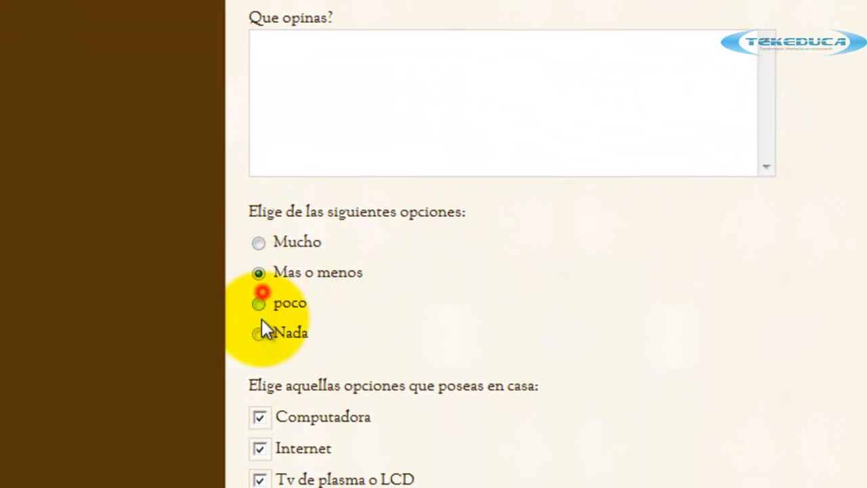
pyautogui.click(259, 332)
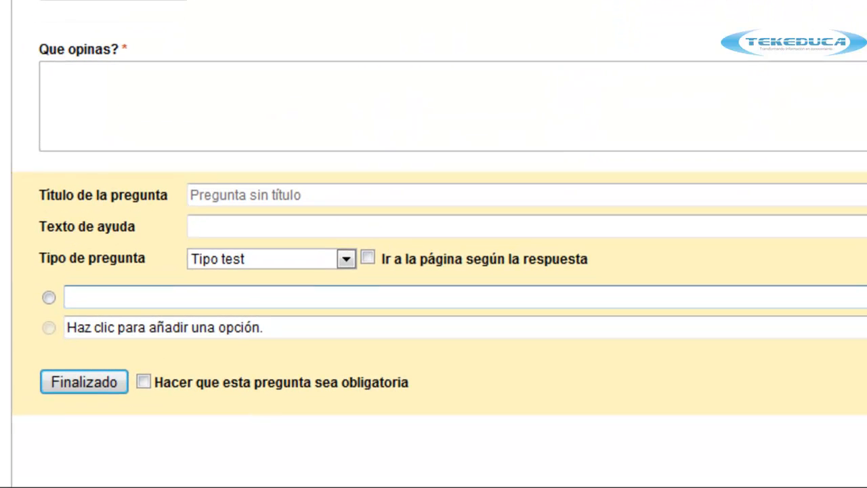
pyautogui.click(180, 97)
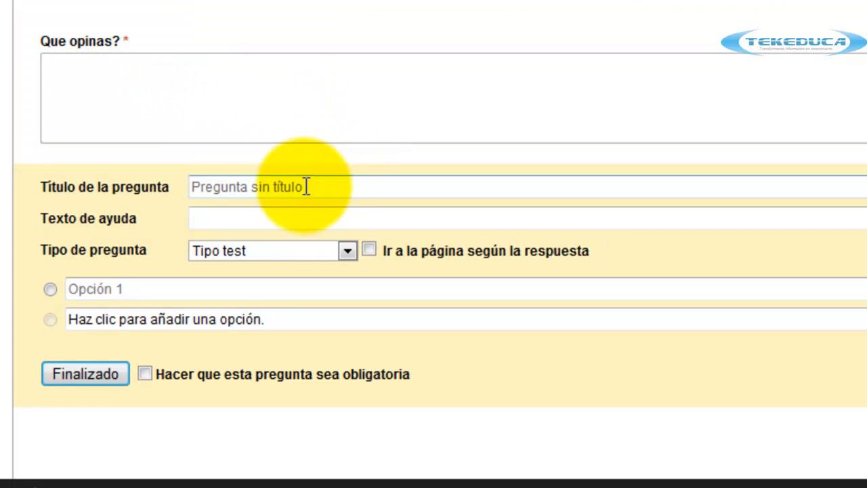
pyautogui.click(277, 185)
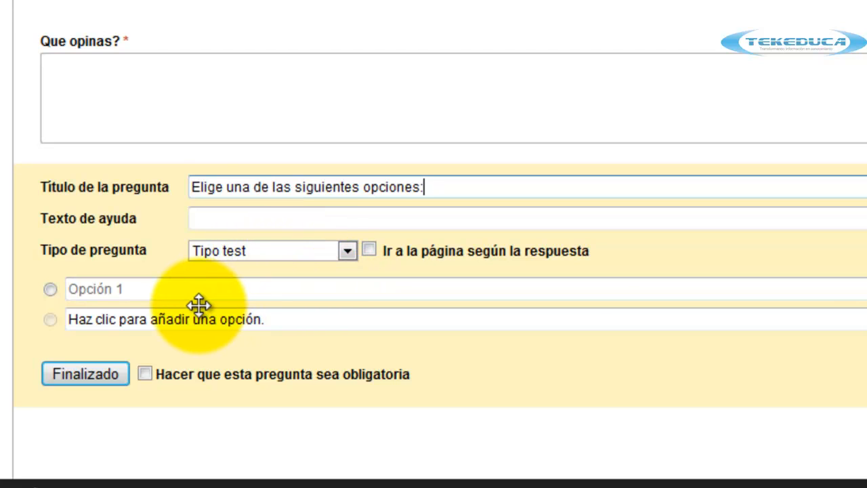
pyautogui.click(125, 297)
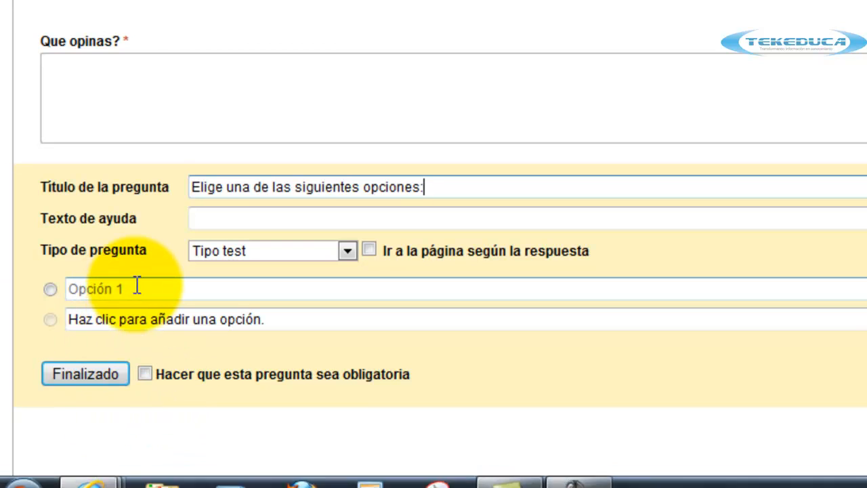
# Enter options Mucho, Mas o menos, Poco and Nada, and make the question required.
pyautogui.click(136, 285)
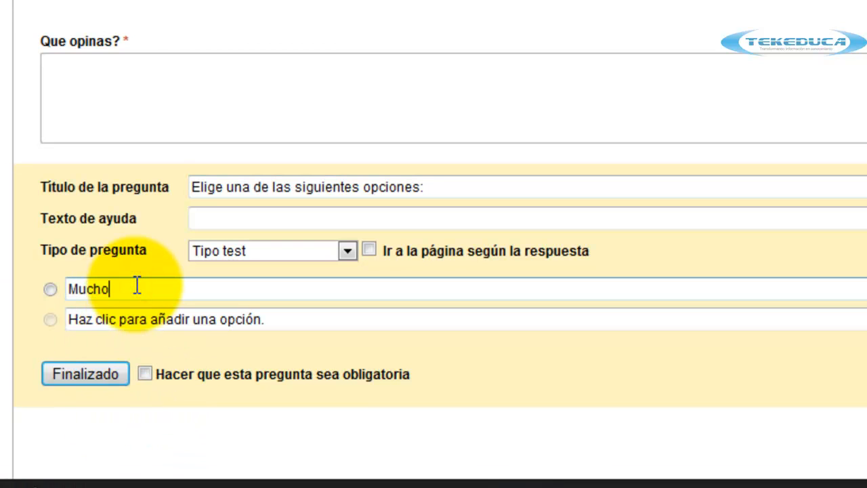
pyautogui.click(154, 321)
pyautogui.press('BackSpace')
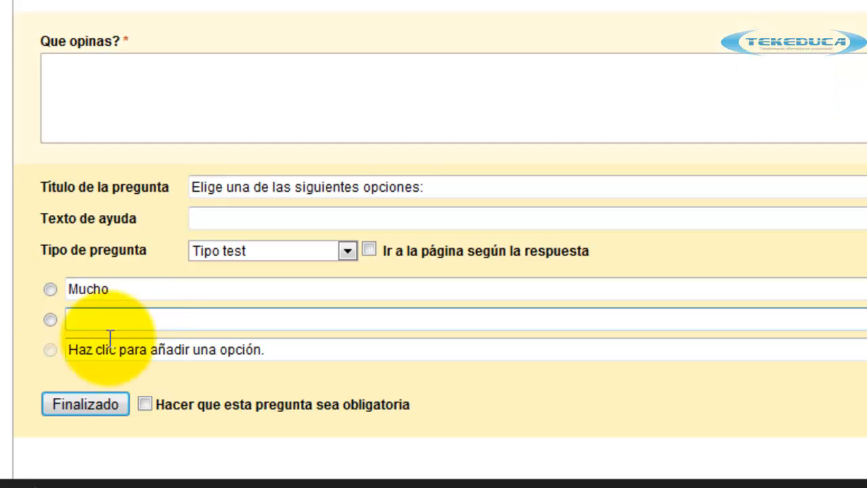
pyautogui.click(110, 320)
pyautogui.write('Mas o menos')
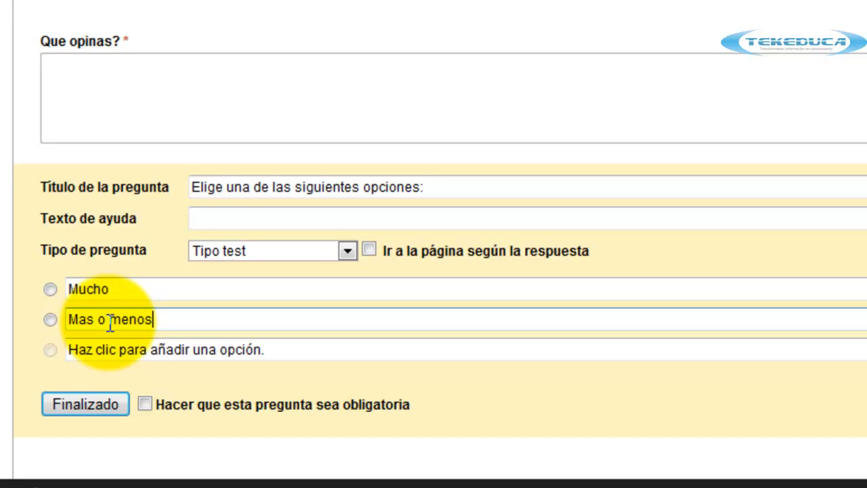
pyautogui.click(141, 353)
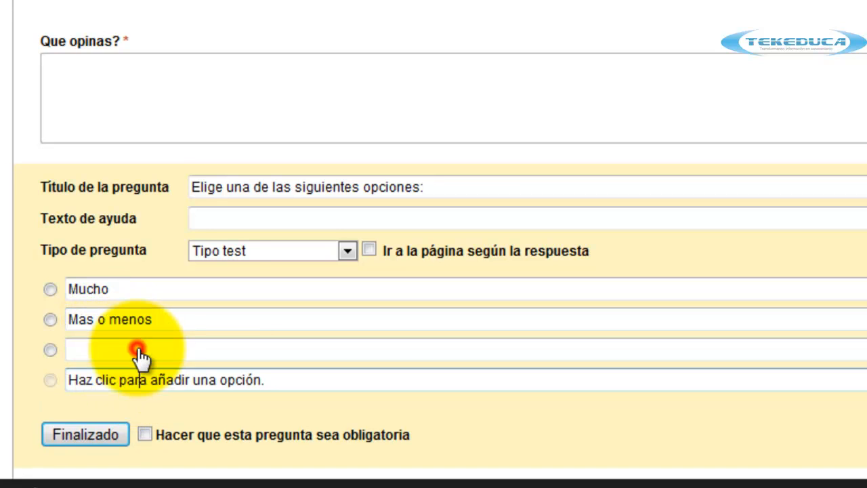
pyautogui.write('Poco')
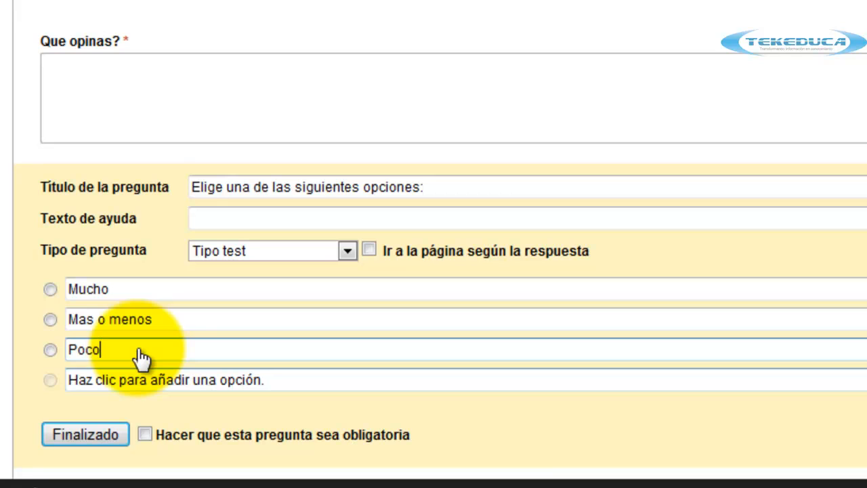
pyautogui.click(155, 382)
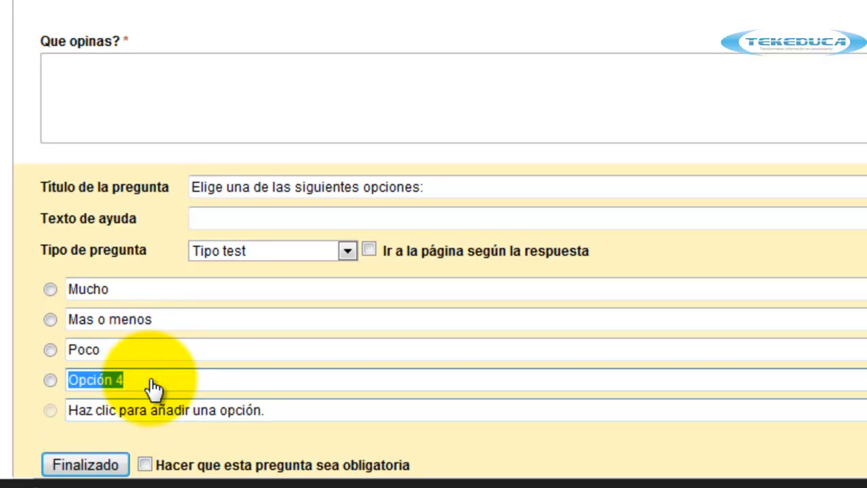
pyautogui.write('Nada')
pyautogui.scroll(-1, 151, 366)
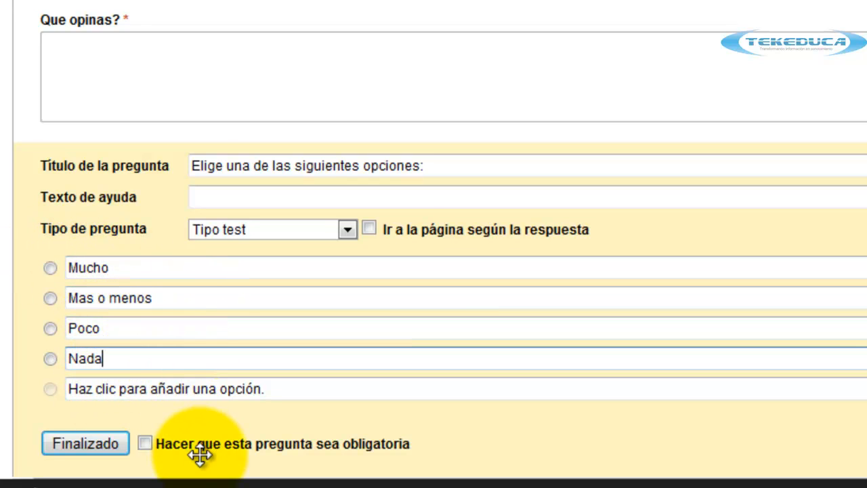
pyautogui.click(145, 444)
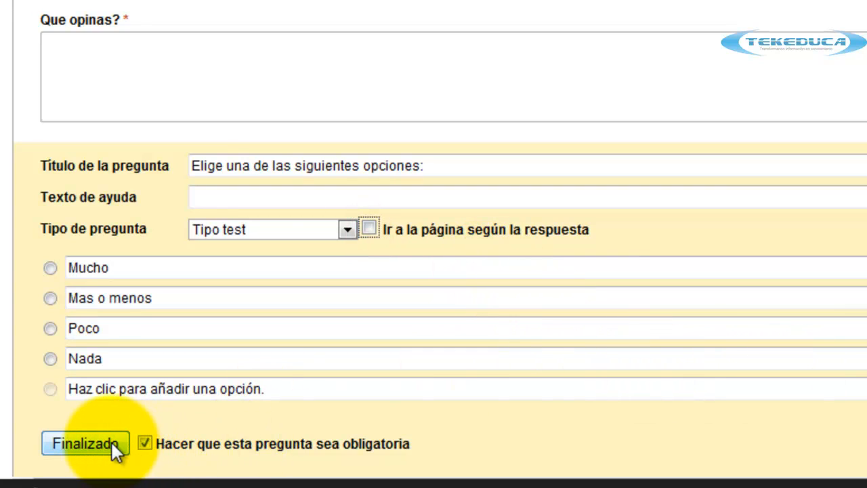
pyautogui.click(112, 442)
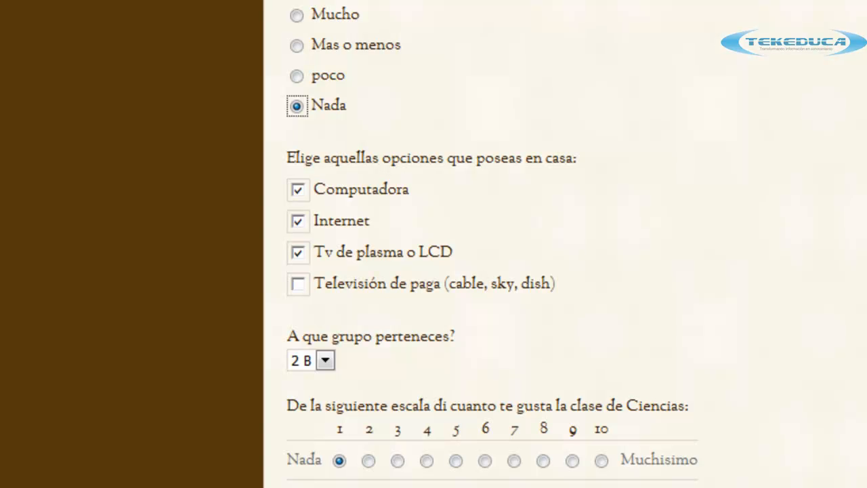
# Clear the Computadora test tick and add a checkboxes question titled 'Elige aquello que poseas en casa:'.
pyautogui.scroll(-6, 492, 244)
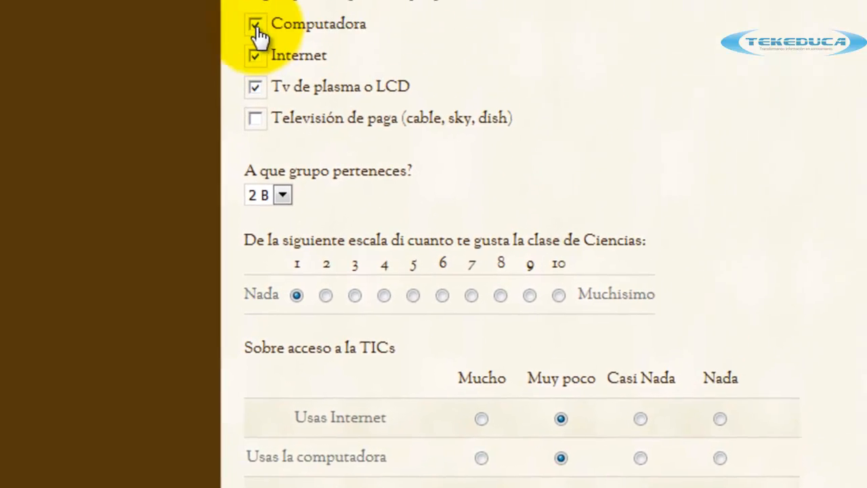
pyautogui.click(244, 82)
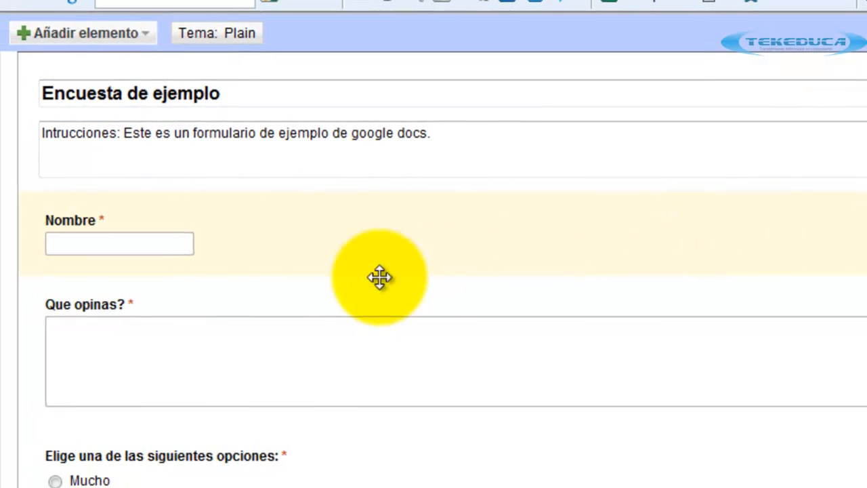
pyautogui.click(76, 34)
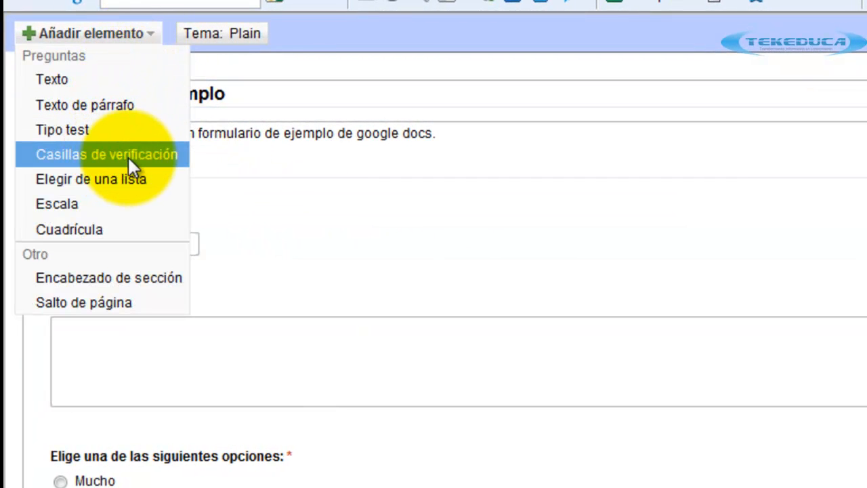
pyautogui.click(108, 155)
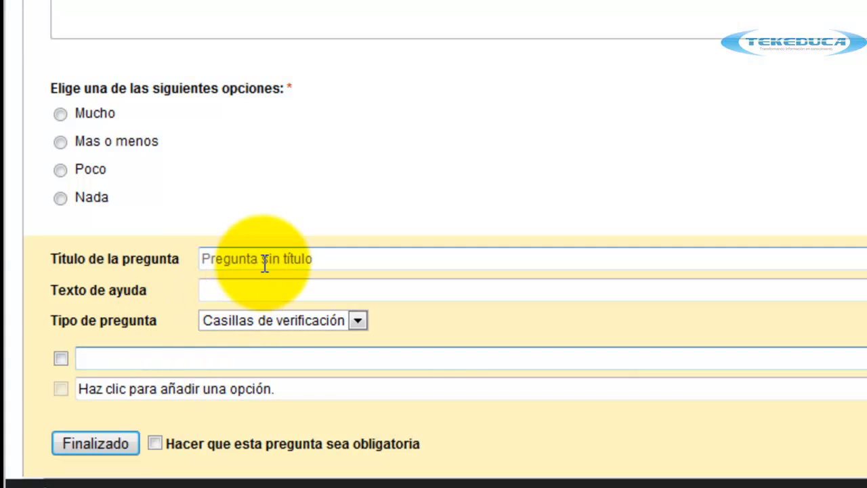
pyautogui.click(263, 260)
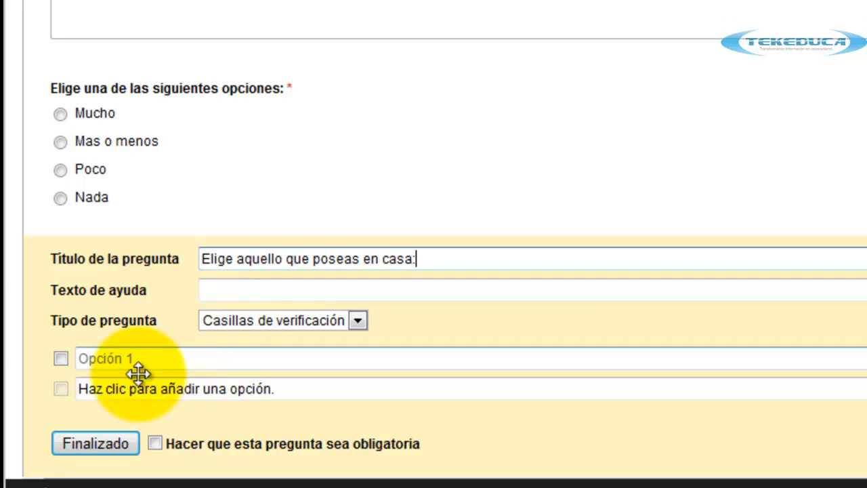
# Enter the options Internet, Computadora de escritorio, Lap top and Teléfono.
pyautogui.click(115, 360)
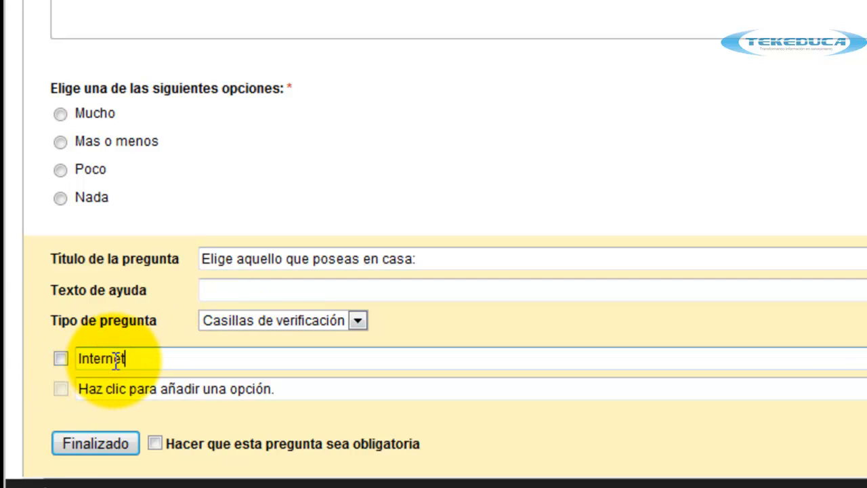
pyautogui.click(119, 392)
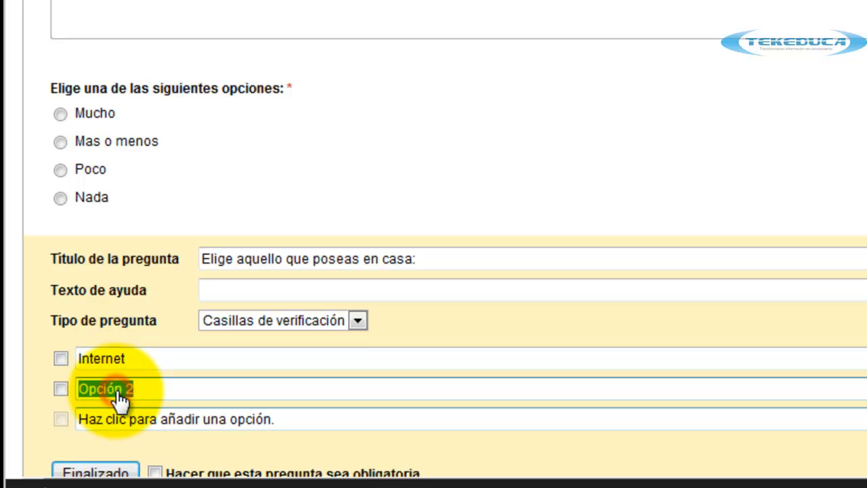
pyautogui.write('Computadora de escritorio')
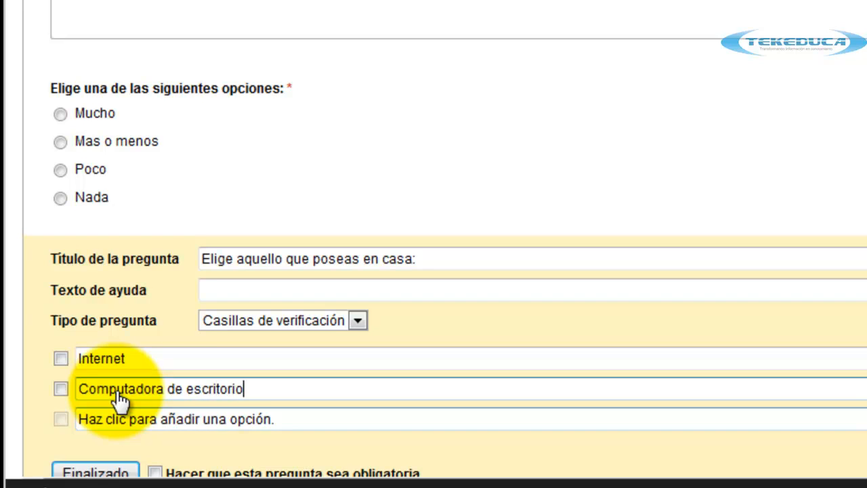
pyautogui.click(165, 421)
pyautogui.write('Lap top')
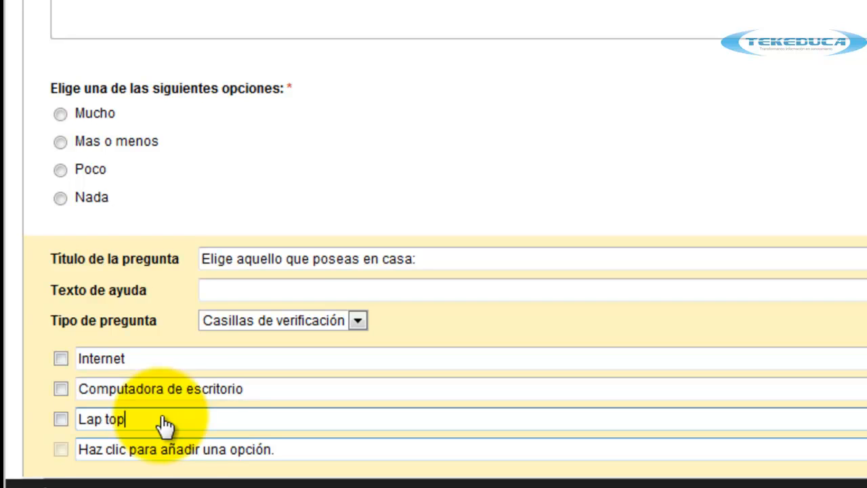
pyautogui.scroll(-1, 166, 426)
pyautogui.click(163, 395)
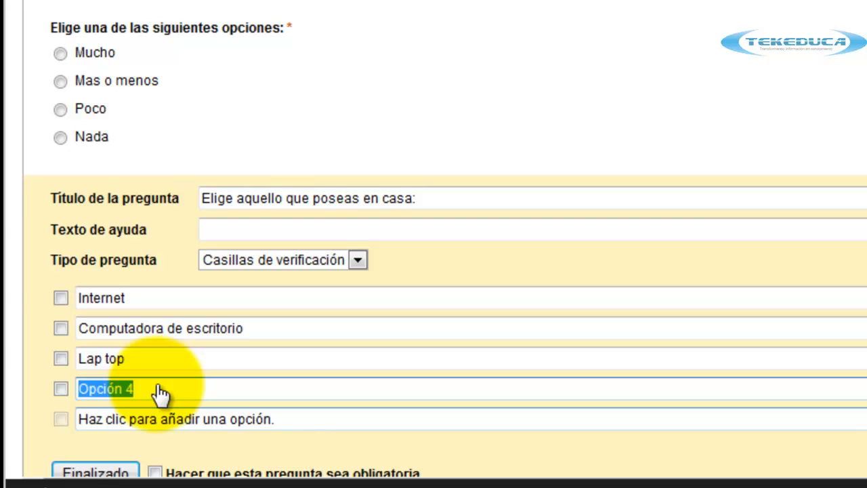
pyautogui.write('Teléfono')
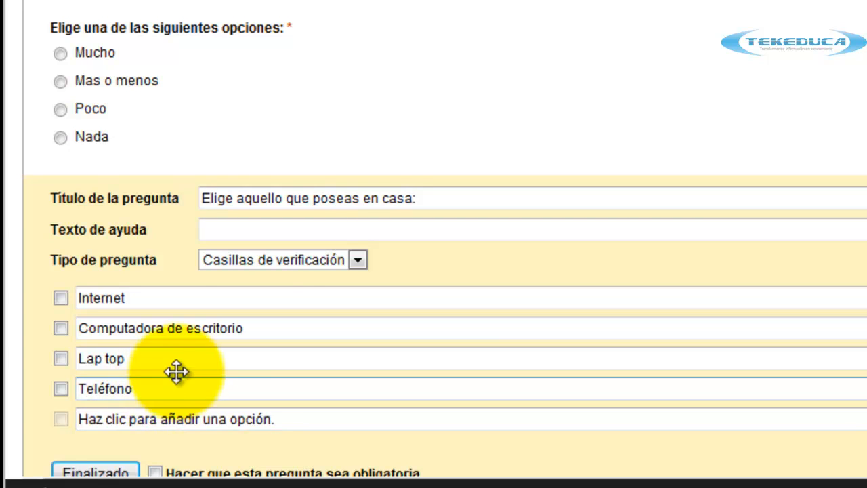
# Make the checkbox question required and finish editing it.
pyautogui.scroll(2, 174, 376)
pyautogui.scroll(-2, 176, 386)
pyautogui.scroll(-1, 304, 319)
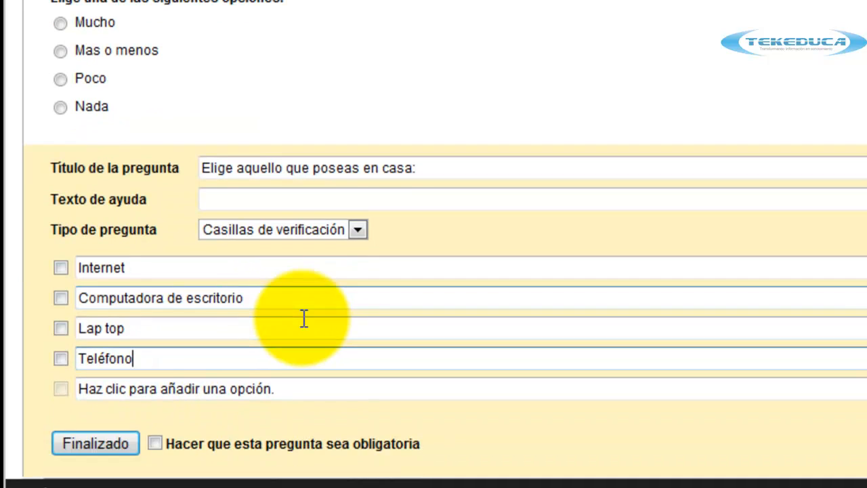
pyautogui.click(156, 444)
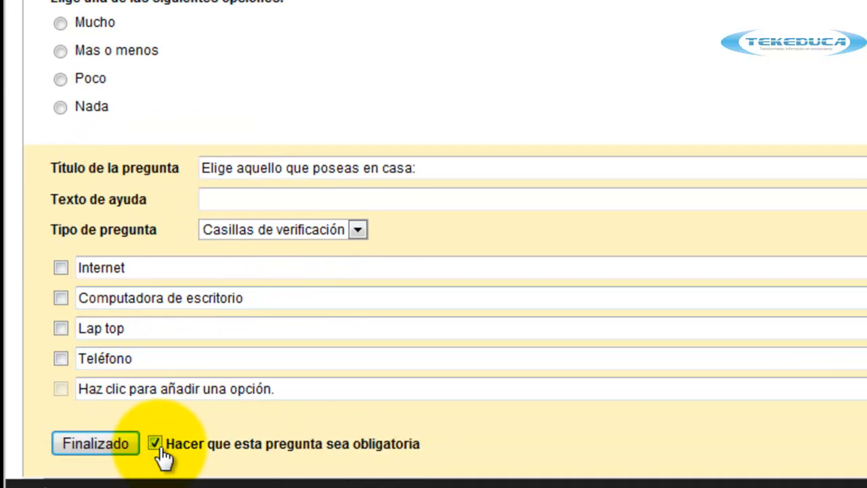
pyautogui.click(112, 443)
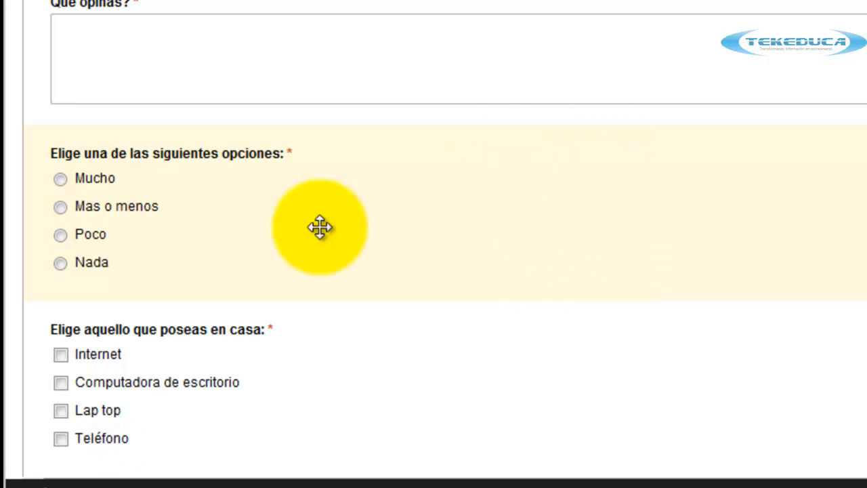
# Test the preview by ticking several checkboxes and trying Mucho, Mas o menos and Poco in the single-choice question.
pyautogui.click(61, 383)
pyautogui.click(61, 411)
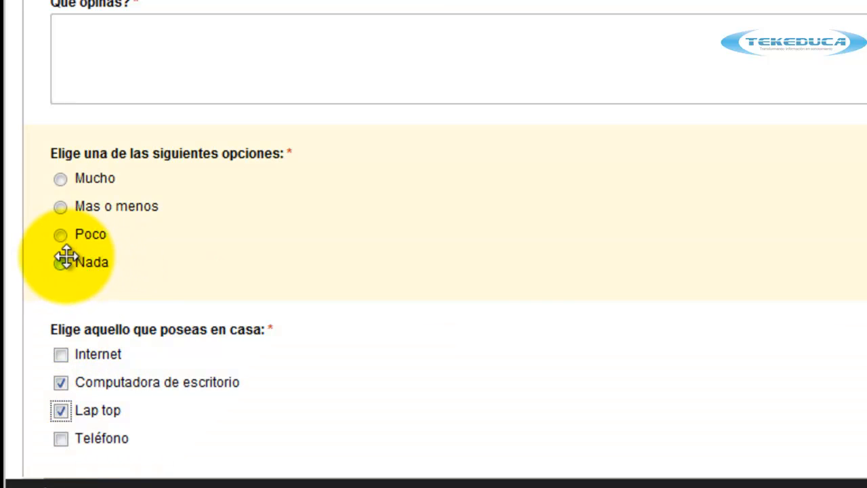
pyautogui.click(61, 234)
pyautogui.click(61, 207)
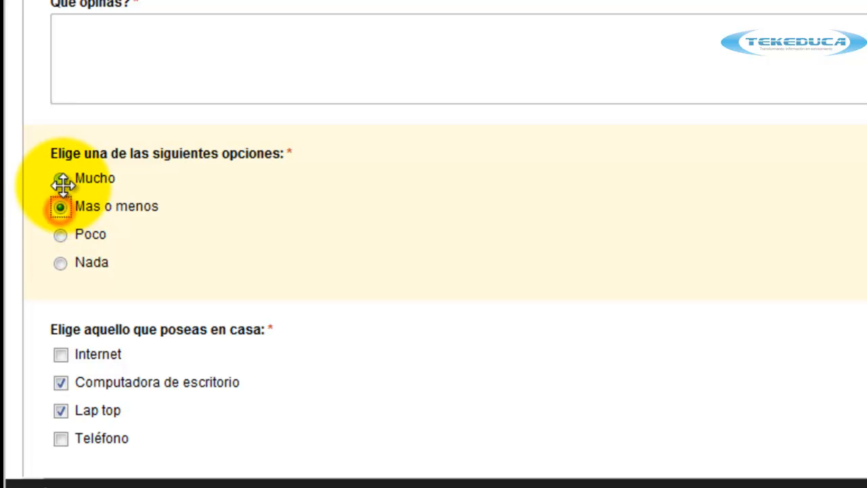
pyautogui.click(61, 178)
pyautogui.click(64, 218)
pyautogui.click(60, 234)
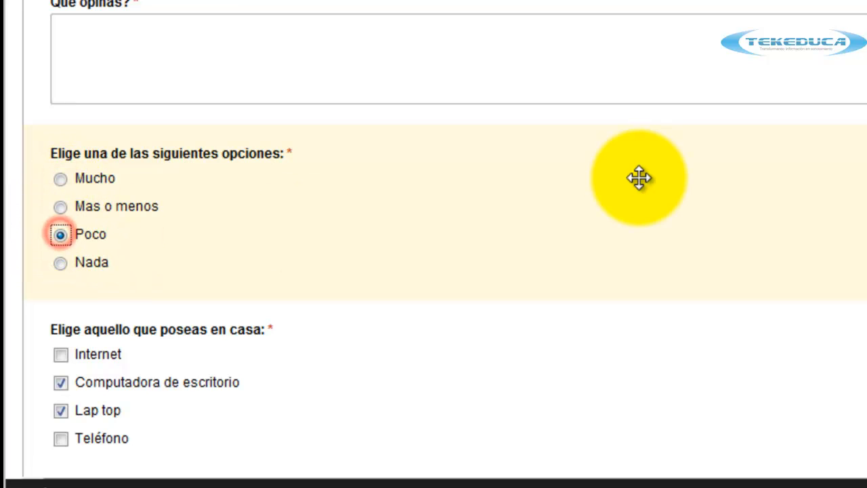
pyautogui.click(60, 355)
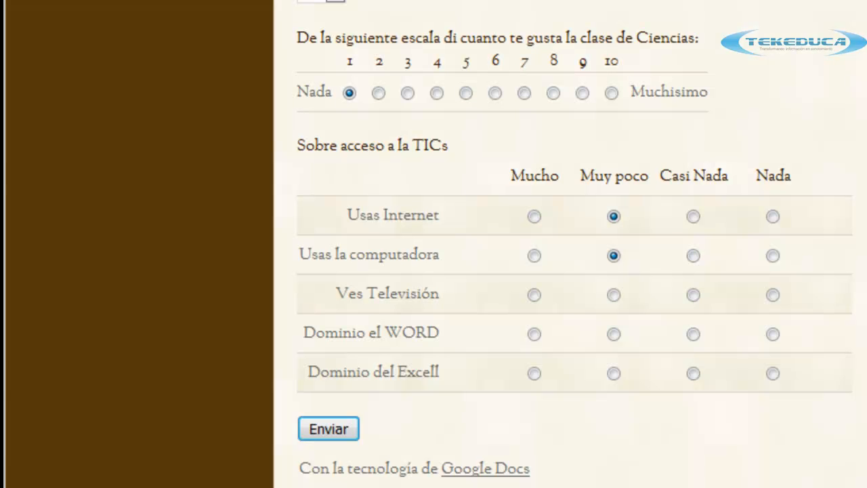
pyautogui.scroll(-2, 569, 271)
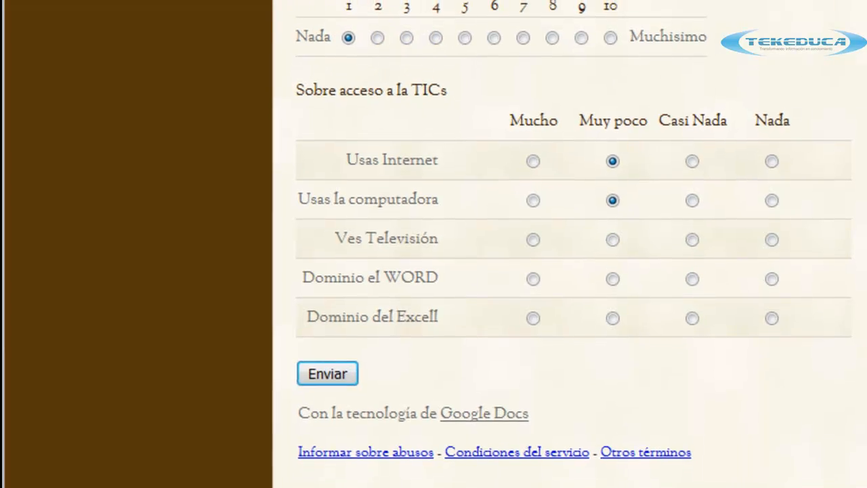
# On the published sample form, try groups 2 A, 2 C and 2 B in the group dropdown.
pyautogui.moveTo(219, 126); pyautogui.dragTo(329, 271)
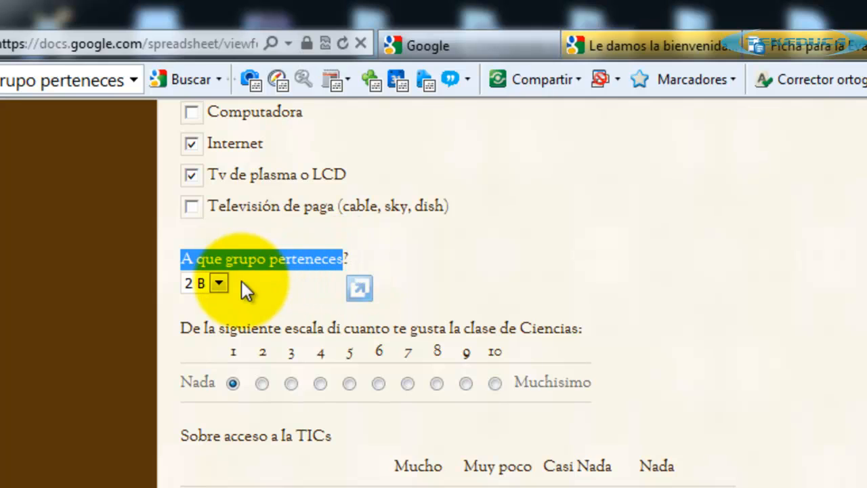
pyautogui.click(220, 284)
pyautogui.click(218, 300)
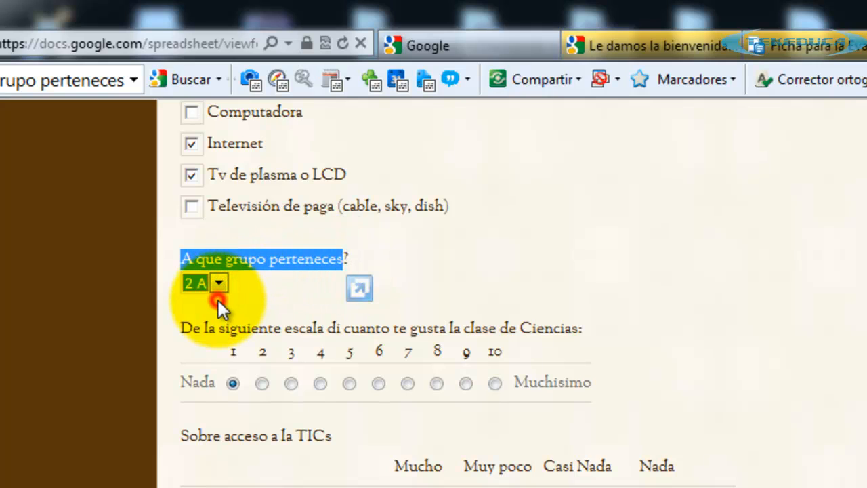
pyautogui.click(219, 283)
pyautogui.click(213, 334)
pyautogui.click(484, 268)
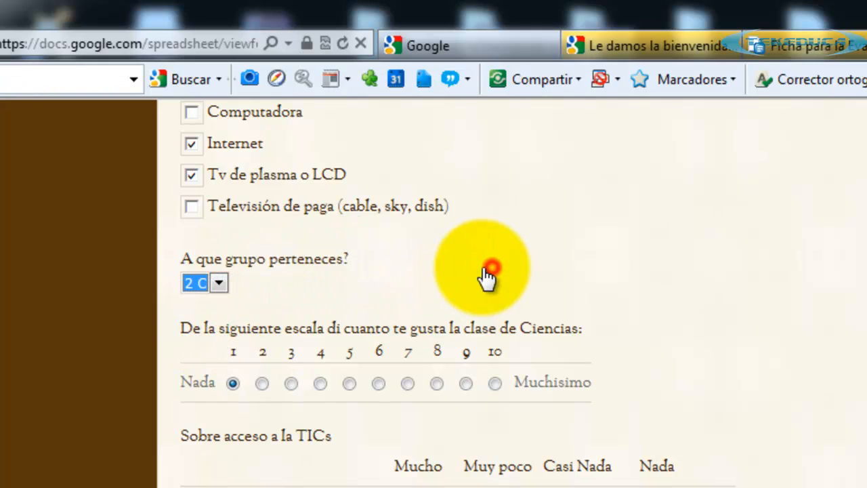
pyautogui.click(205, 285)
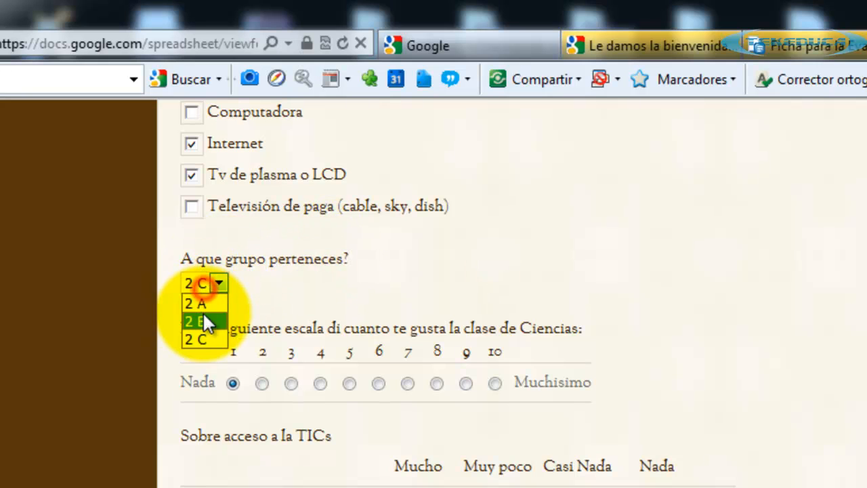
pyautogui.click(204, 315)
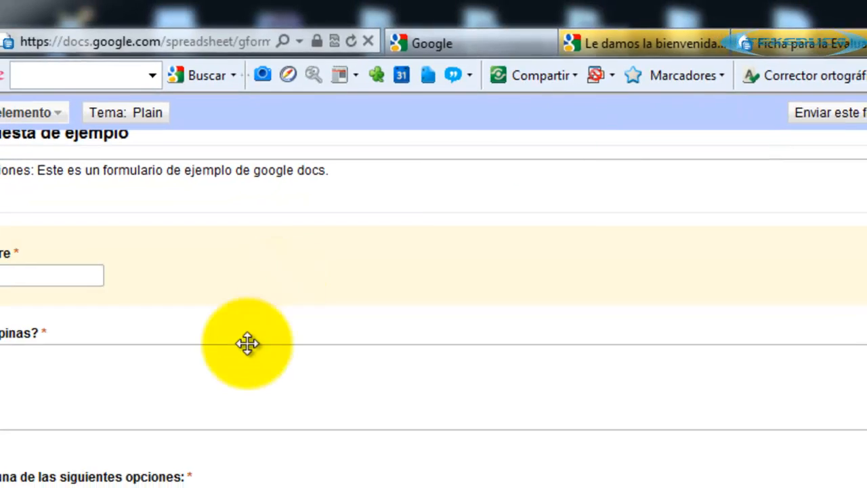
# Add a choose-from-a-list question titled 'Elige a que grupo perteneces:'.
pyautogui.click(122, 97)
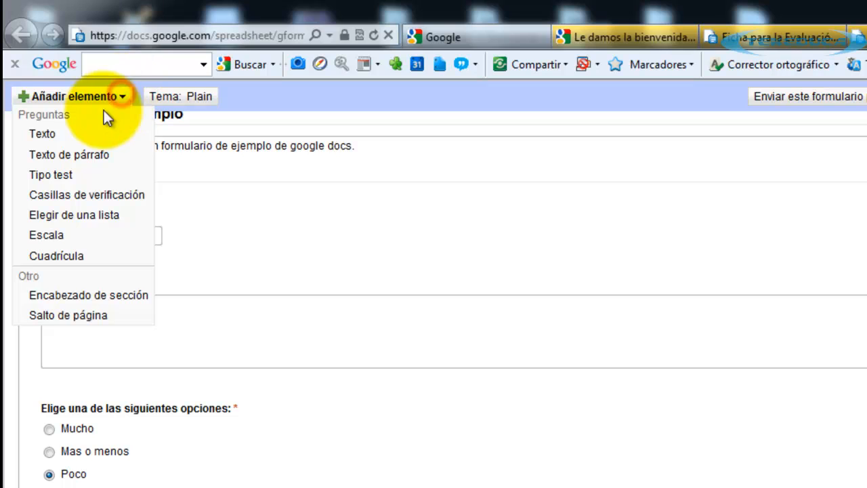
pyautogui.click(86, 216)
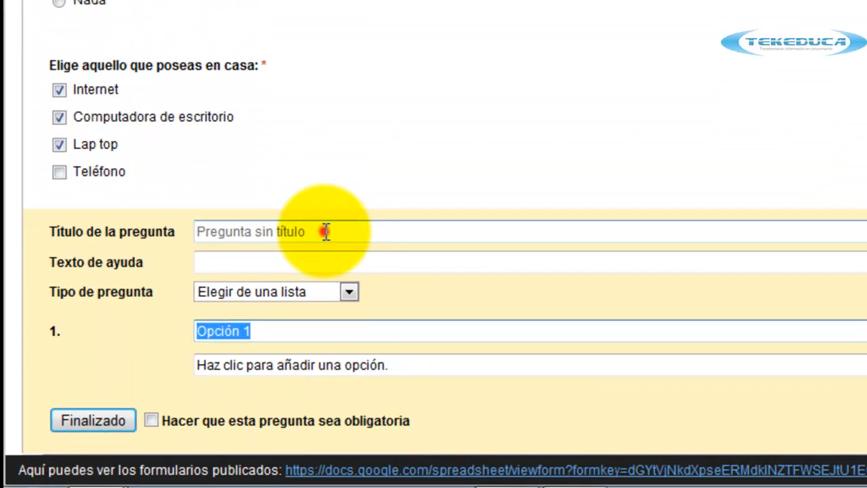
pyautogui.click(296, 376)
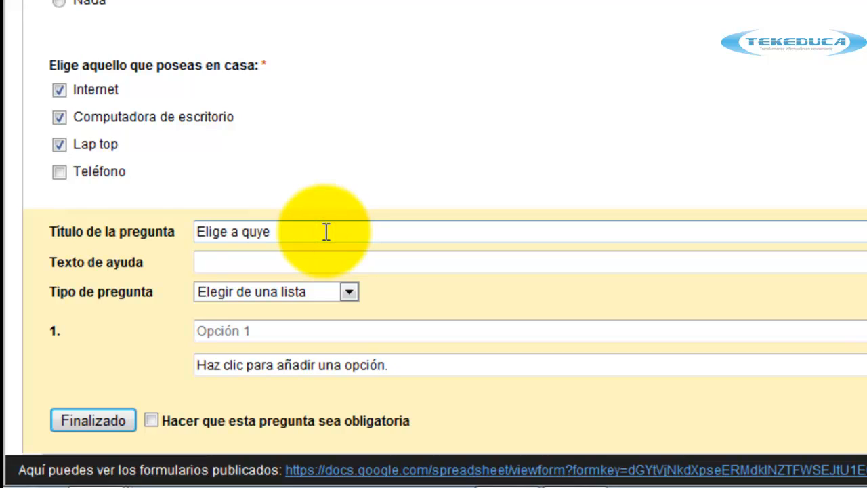
pyautogui.write('Elige a que grupo perteneces:')
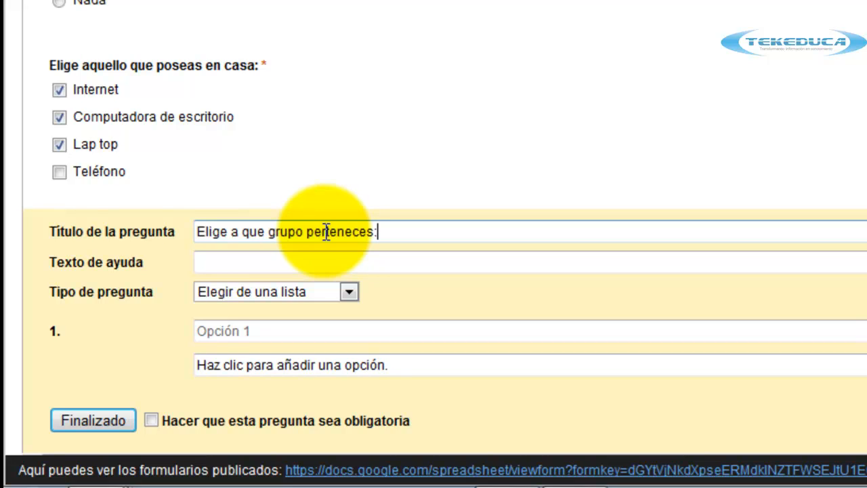
# Give the list the options 2 A, 2 B and 2 C.
pyautogui.click(251, 329)
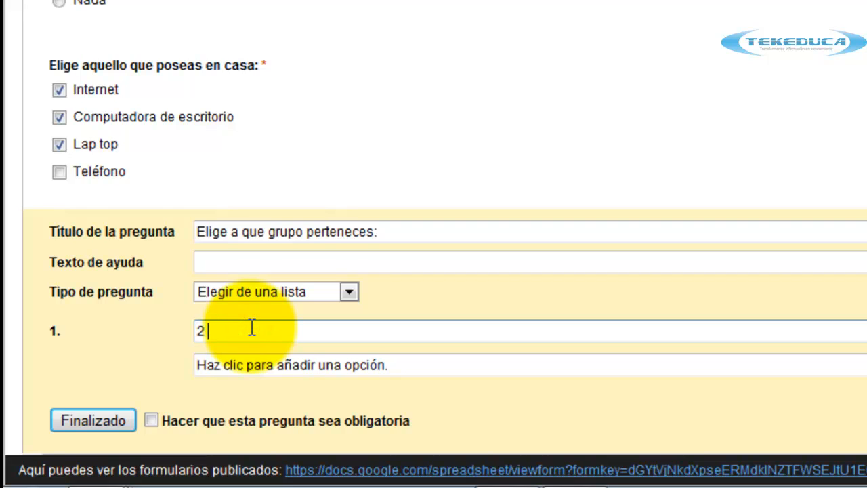
pyautogui.click(254, 364)
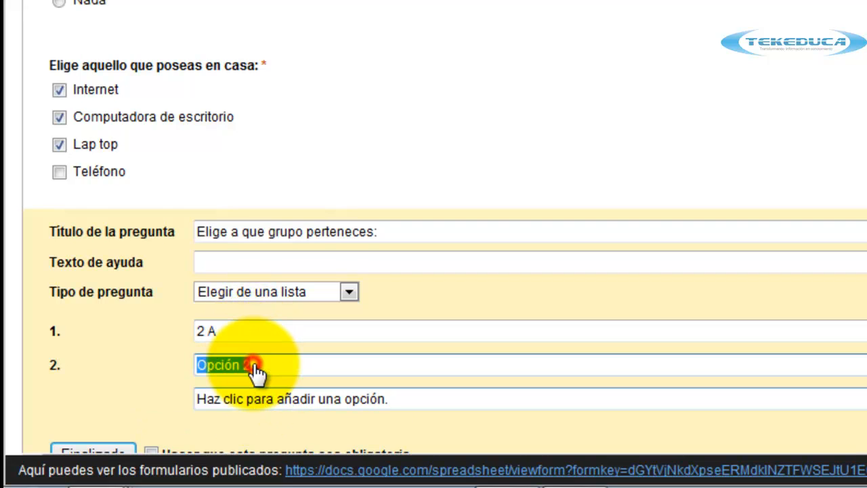
pyautogui.write('2 B')
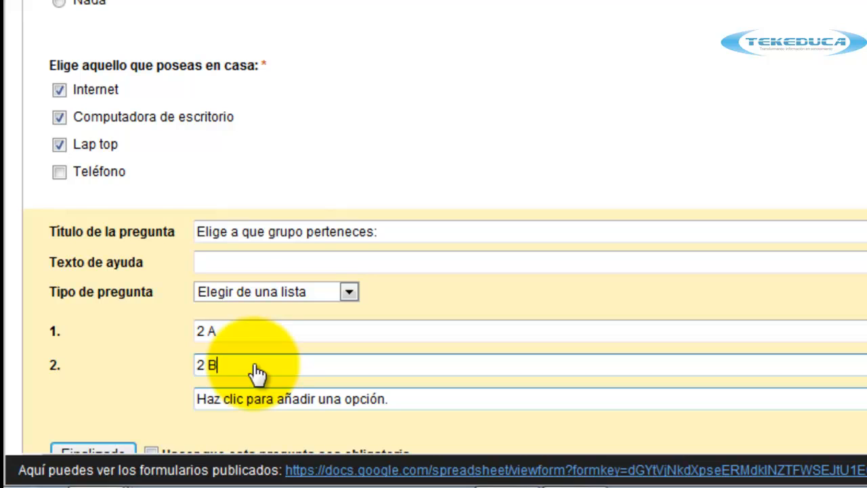
pyautogui.click(271, 401)
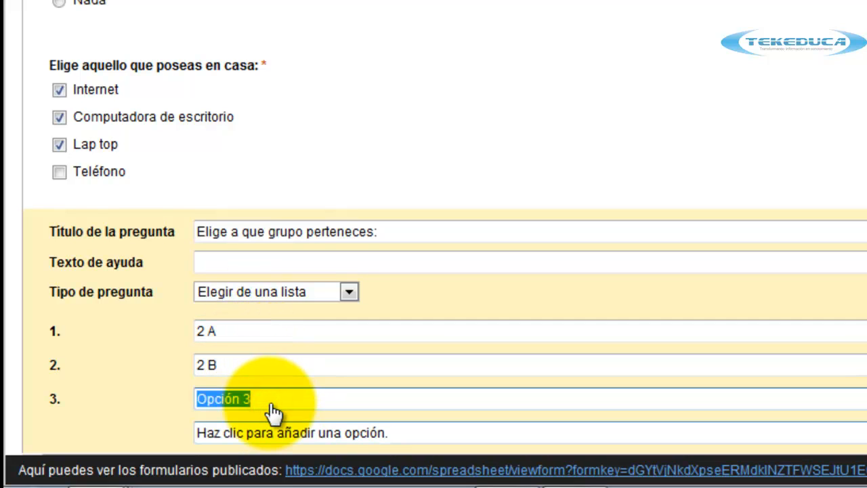
pyautogui.write('2 C')
# Make the group question required, finish it, and check its options in the preview.
pyautogui.scroll(-1, 271, 407)
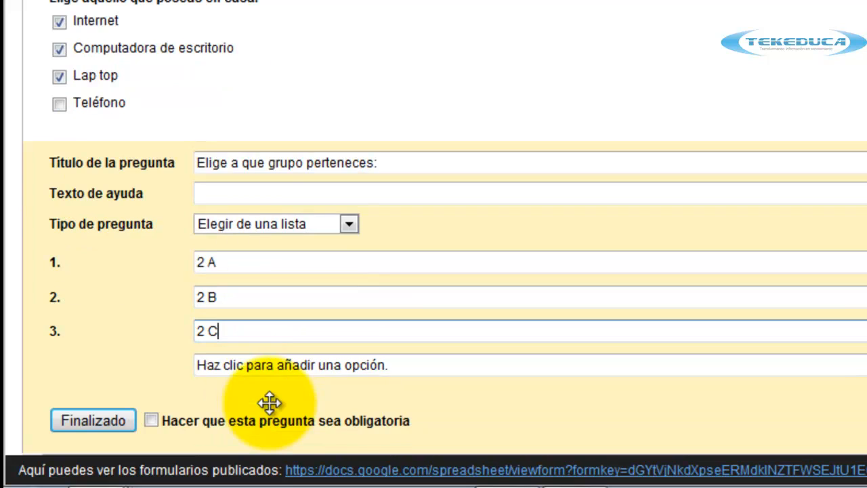
pyautogui.scroll(1, 151, 419)
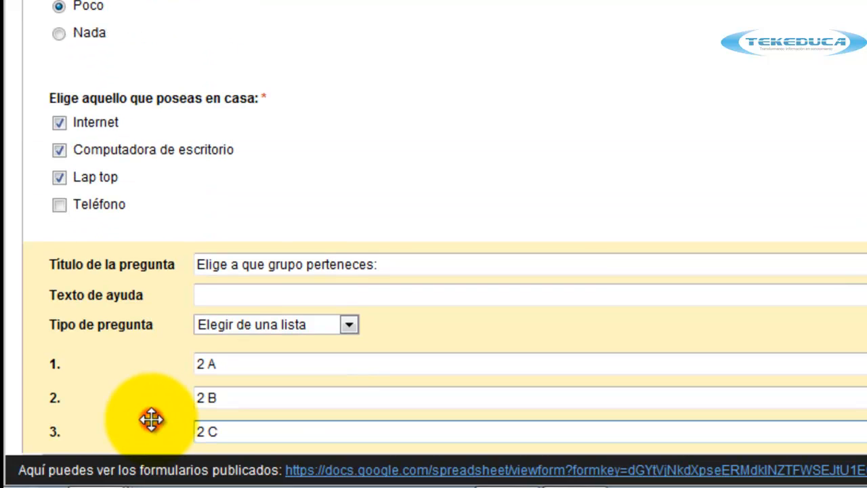
pyautogui.scroll(-1, 154, 417)
pyautogui.click(151, 420)
pyautogui.click(101, 426)
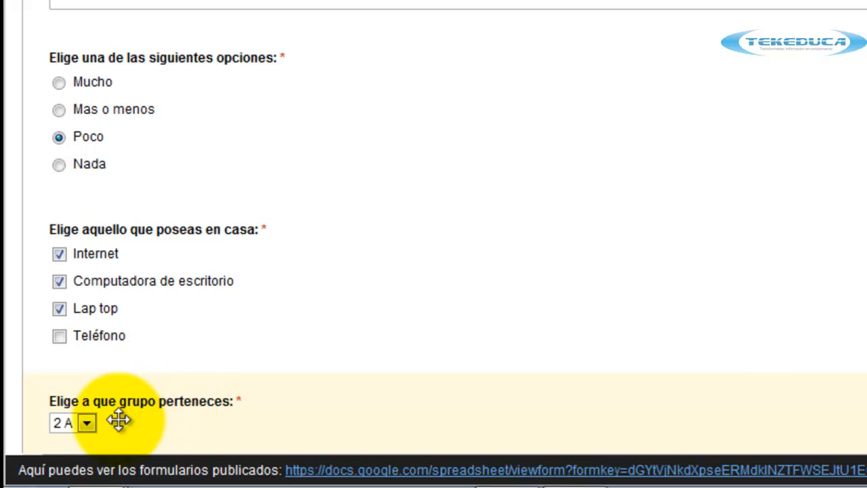
pyautogui.click(86, 422)
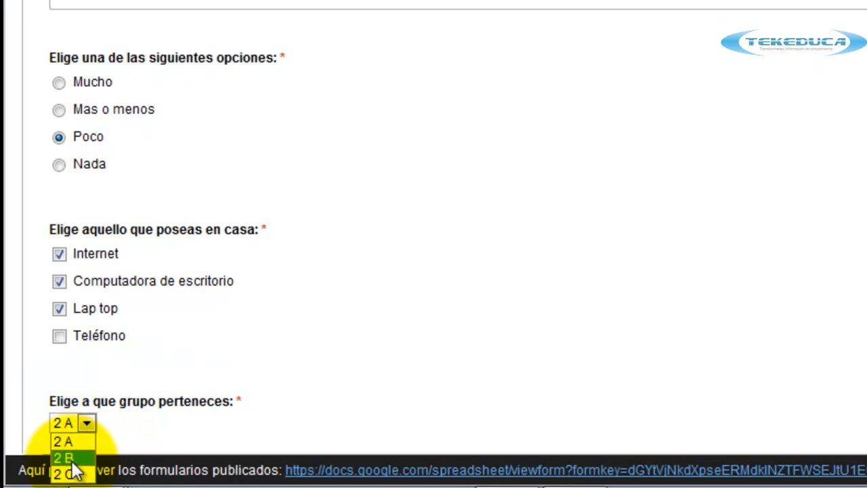
pyautogui.click(161, 388)
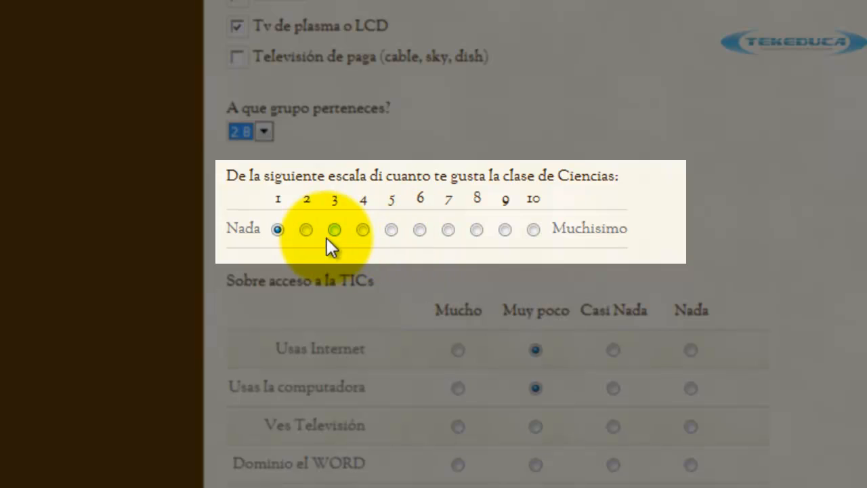
# Step the Ciencias rating across the 1–10 scale, from 10 down to 1.
pyautogui.click(307, 230)
pyautogui.click(419, 230)
pyautogui.click(534, 229)
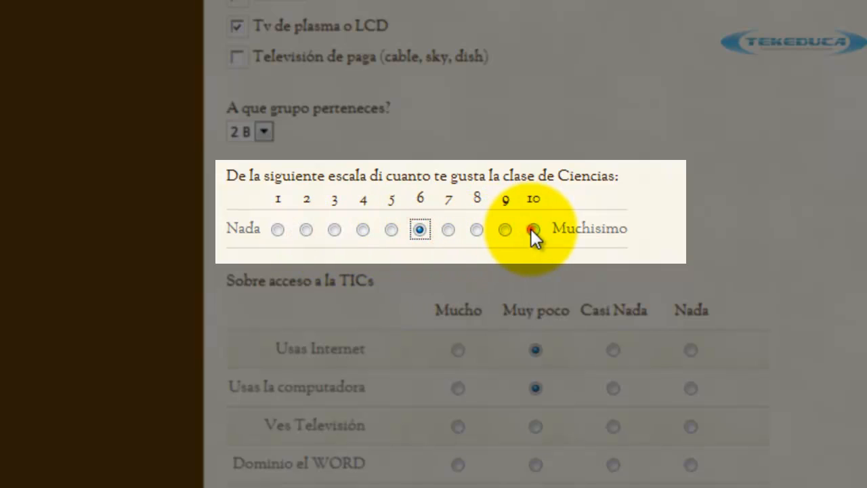
pyautogui.click(505, 230)
pyautogui.click(477, 230)
pyautogui.click(449, 229)
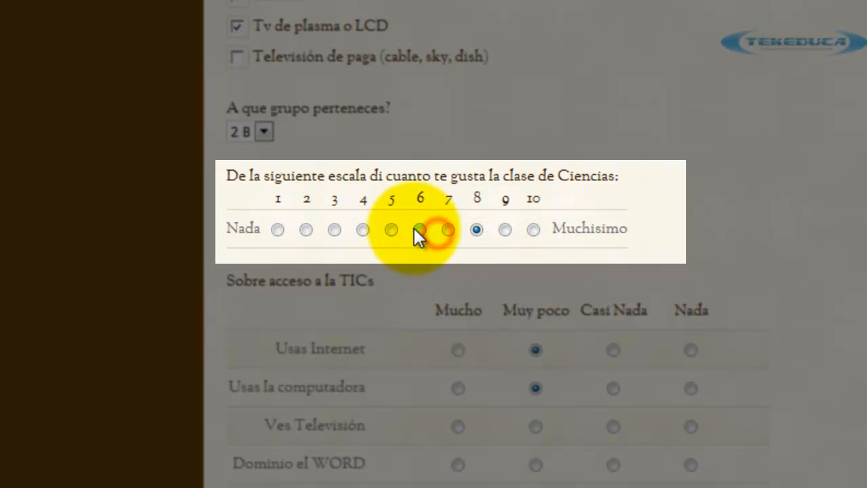
pyautogui.click(420, 229)
pyautogui.click(392, 229)
pyautogui.click(363, 230)
pyautogui.click(335, 229)
pyautogui.click(306, 229)
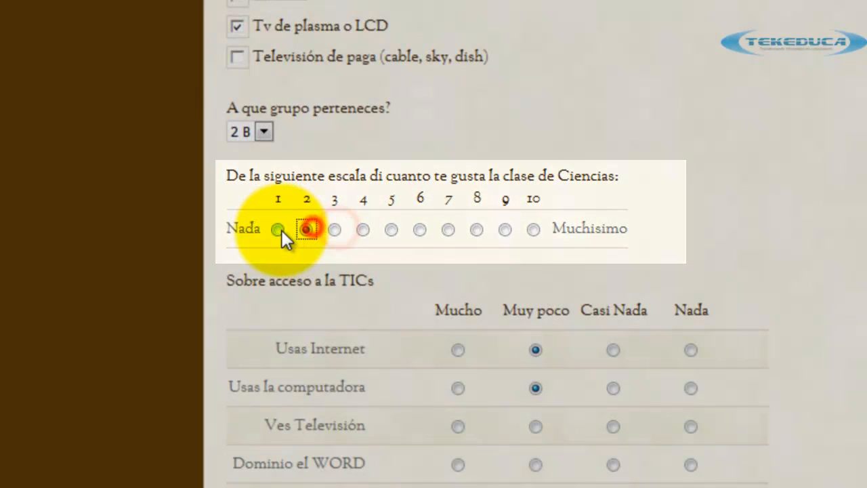
pyautogui.click(279, 230)
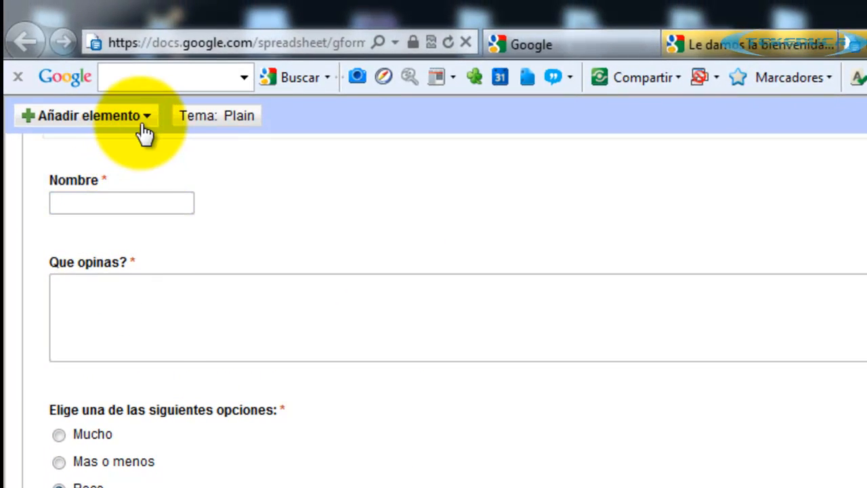
# Add a scale question titled 'Que tanto te gustan las ciencias?'.
pyautogui.click(144, 117)
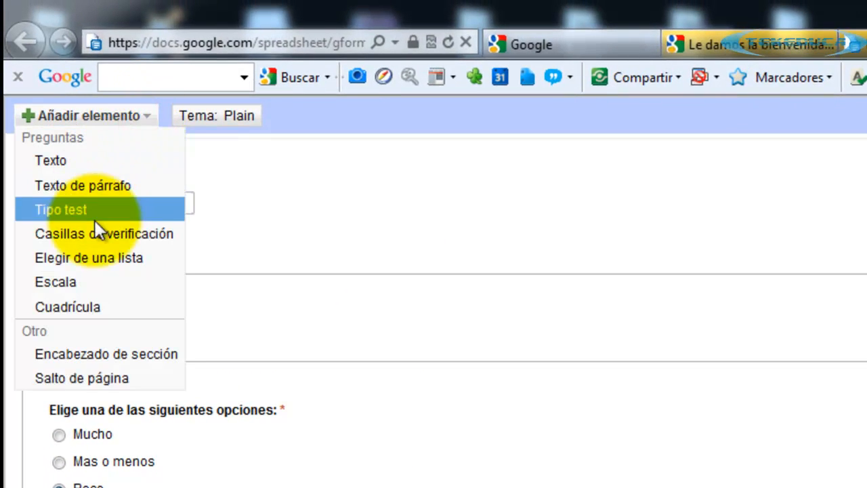
pyautogui.click(122, 277)
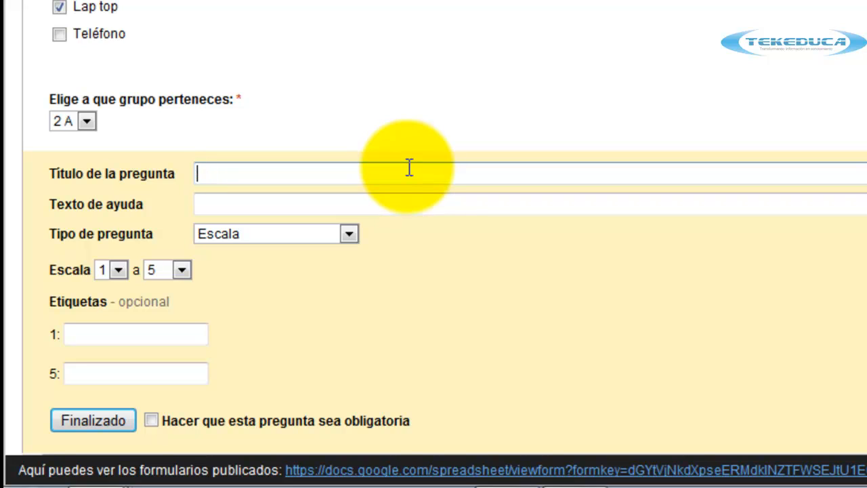
pyautogui.write('Que tanto te gustan las ciencias?')
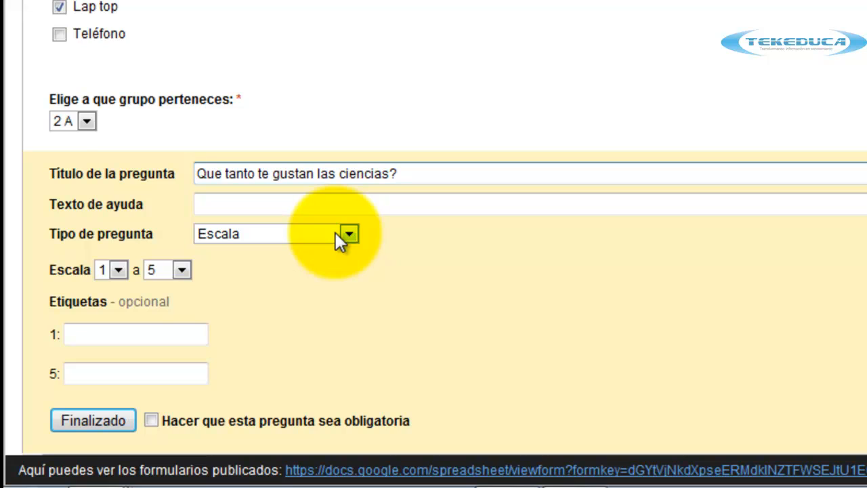
# Set the scale to run 0 to 5, labelled Nada and Muchisimo, and finish it.
pyautogui.click(118, 271)
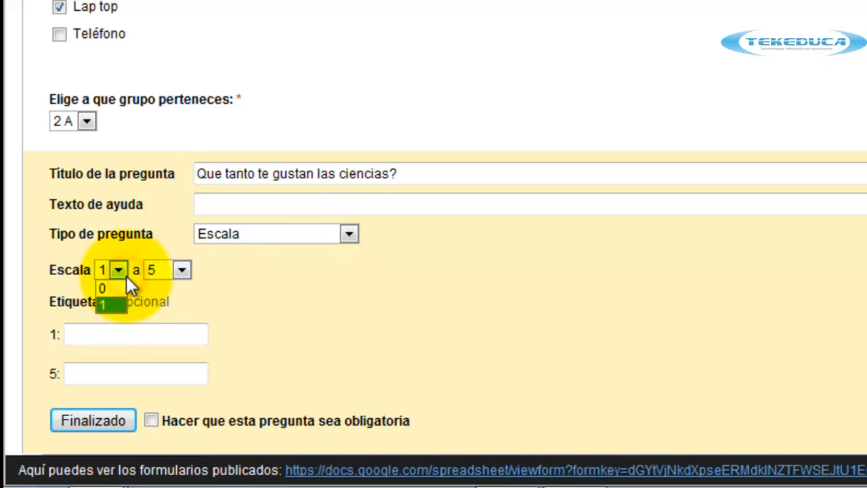
pyautogui.click(126, 276)
pyautogui.click(181, 272)
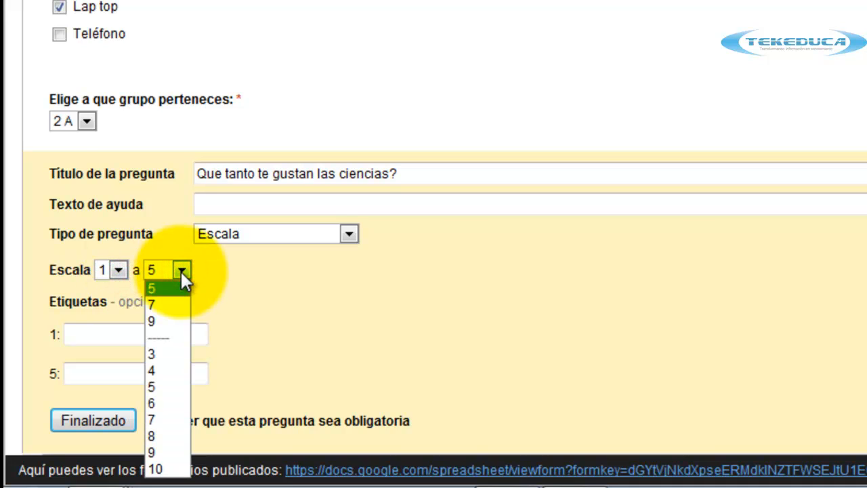
pyautogui.click(180, 271)
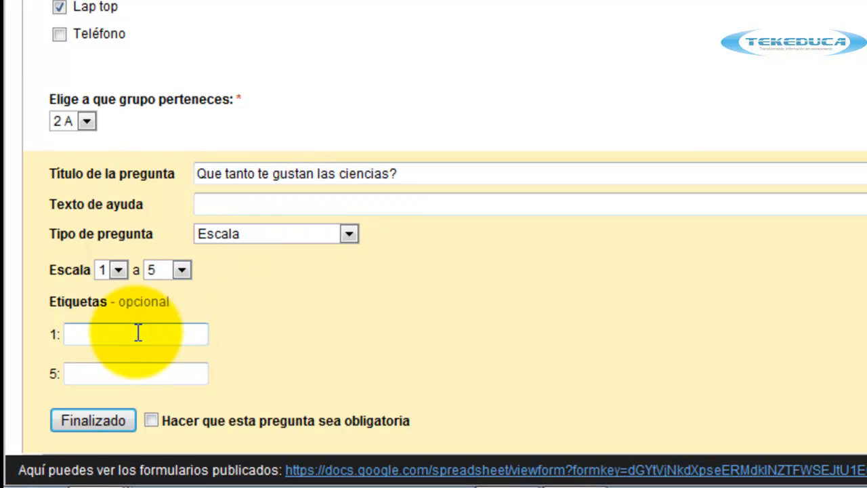
pyautogui.click(118, 270)
pyautogui.click(129, 289)
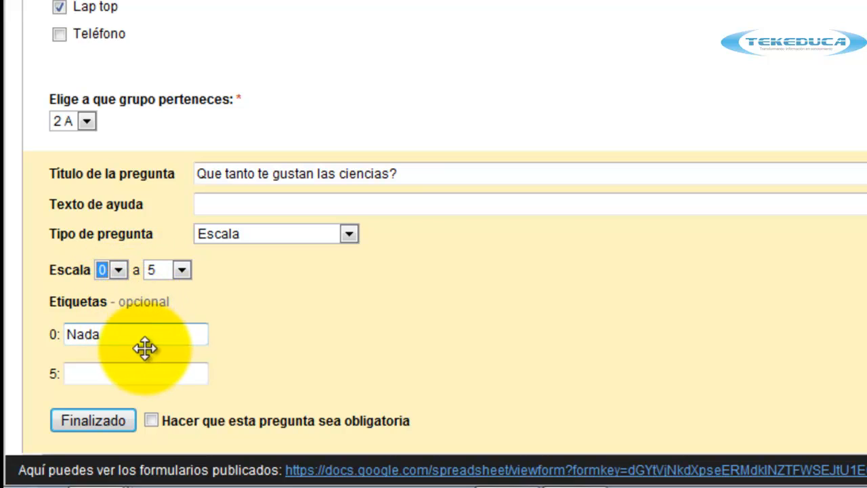
pyautogui.click(166, 371)
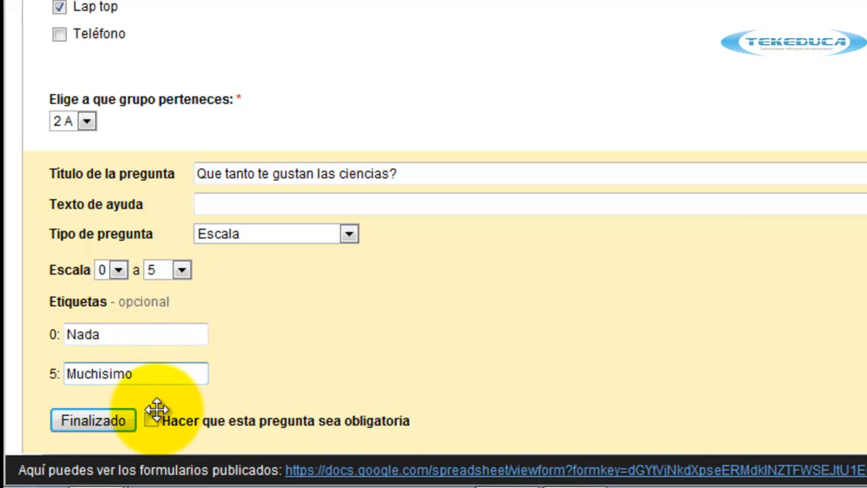
pyautogui.click(117, 423)
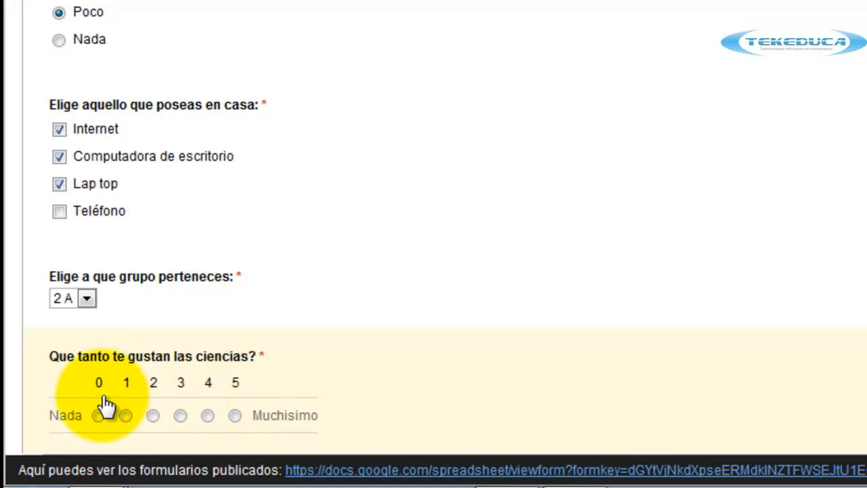
# Test ratings 5 down to 2 on the new scale, ending on the top value beside Muchisimo.
pyautogui.click(233, 416)
pyautogui.click(207, 415)
pyautogui.click(180, 416)
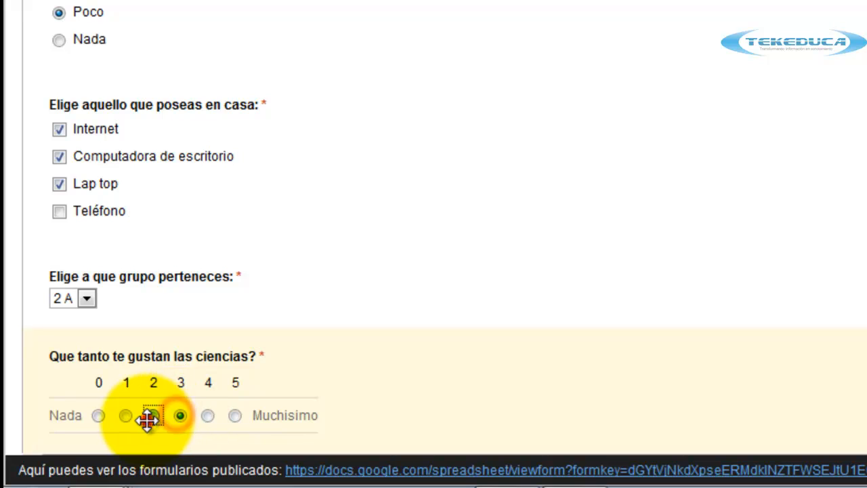
pyautogui.click(153, 415)
pyautogui.moveTo(205, 486)
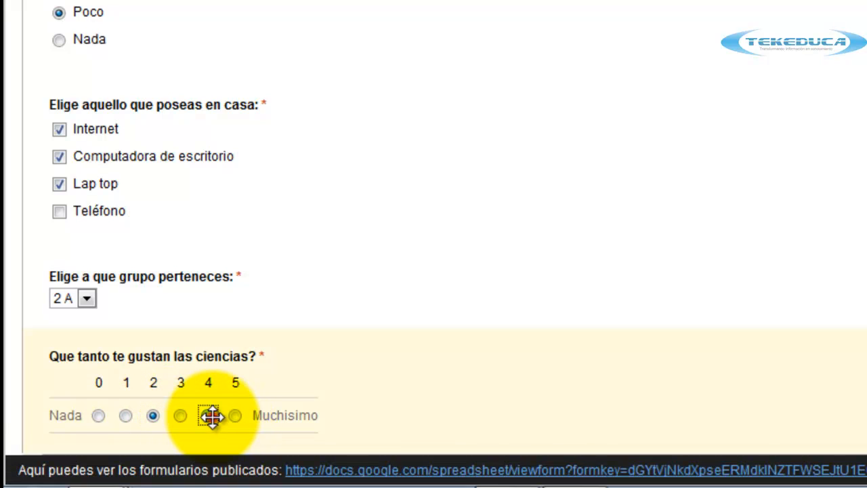
pyautogui.click(208, 415)
pyautogui.click(235, 415)
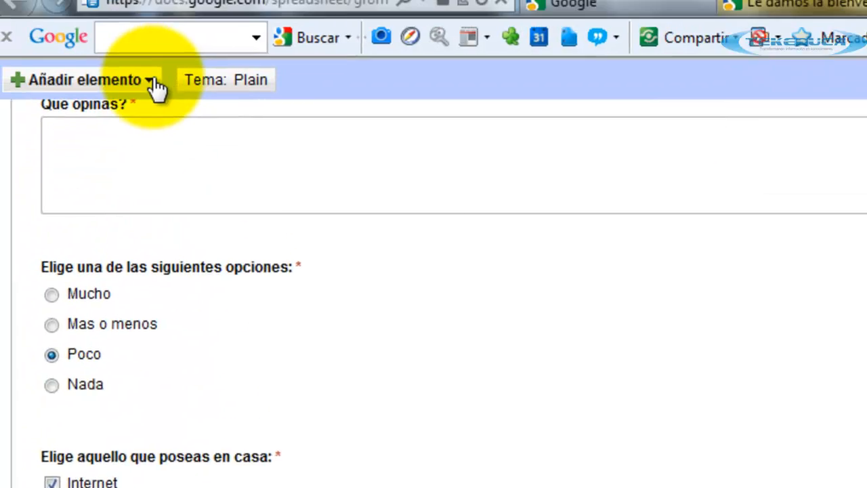
pyautogui.click(163, 128)
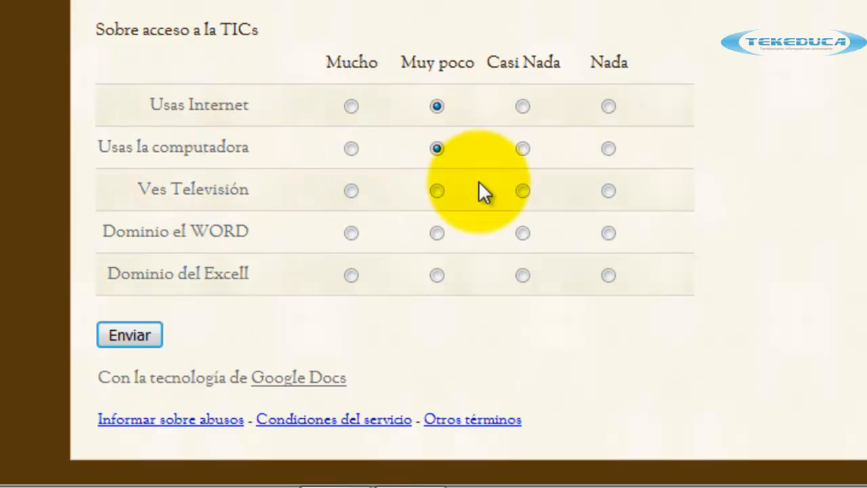
# Answer Casi Nada for Ves Televisión and Muy poco for Dominio del Excell on the live grid.
pyautogui.click(523, 192)
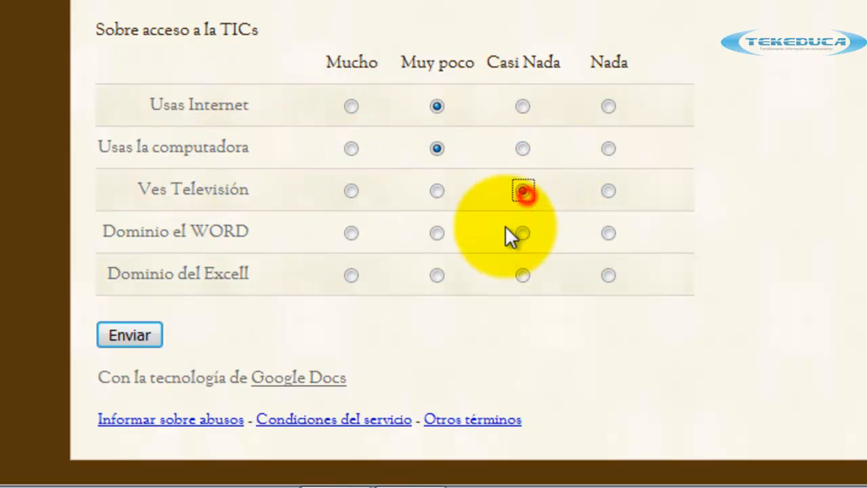
pyautogui.click(437, 276)
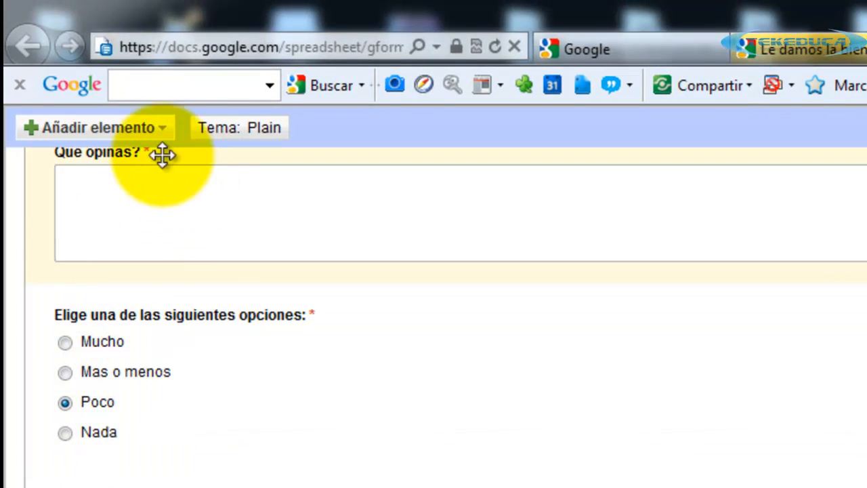
# Add a grid question titled 'Sobre el acceso a las TIC'.
pyautogui.click(129, 130)
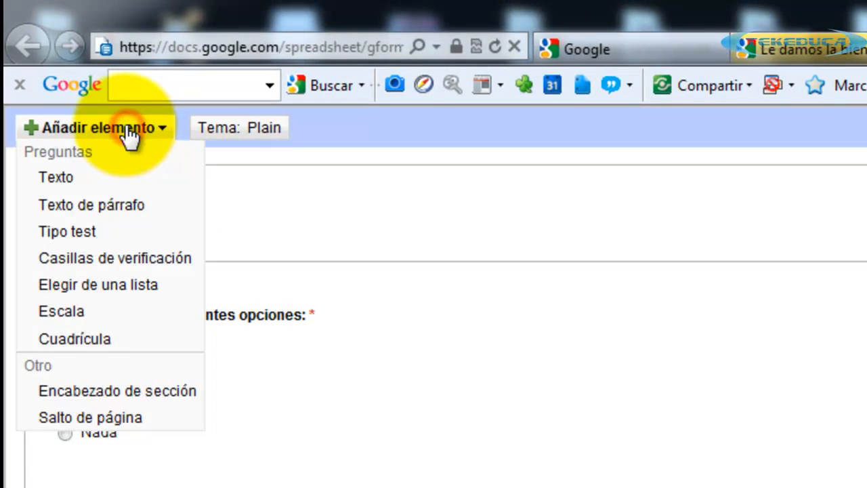
pyautogui.click(82, 338)
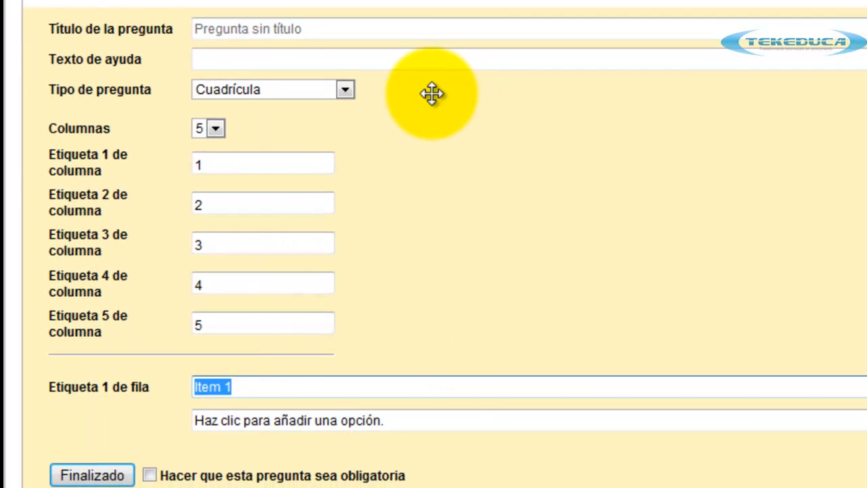
pyautogui.click(292, 30)
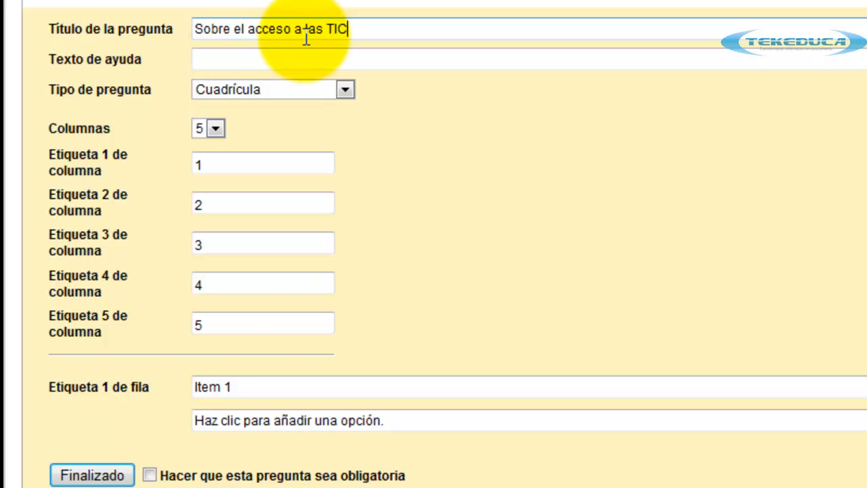
pyautogui.click(286, 59)
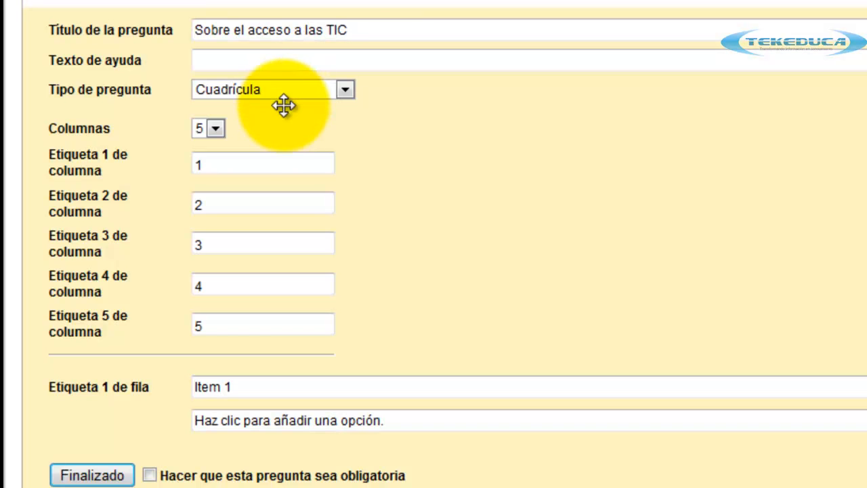
# Reduce the grid to 4 columns labelled Mucho through Nada and select row label Item 1.
pyautogui.click(216, 129)
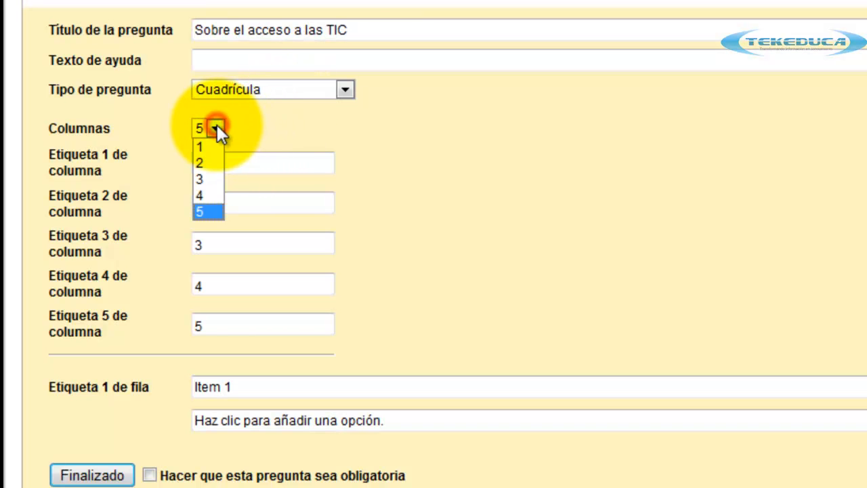
pyautogui.click(209, 192)
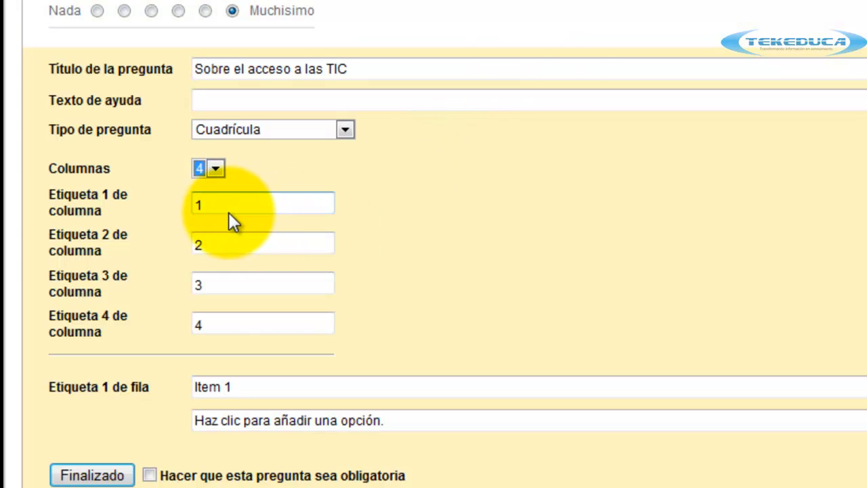
pyautogui.moveTo(229, 212); pyautogui.dragTo(170, 213)
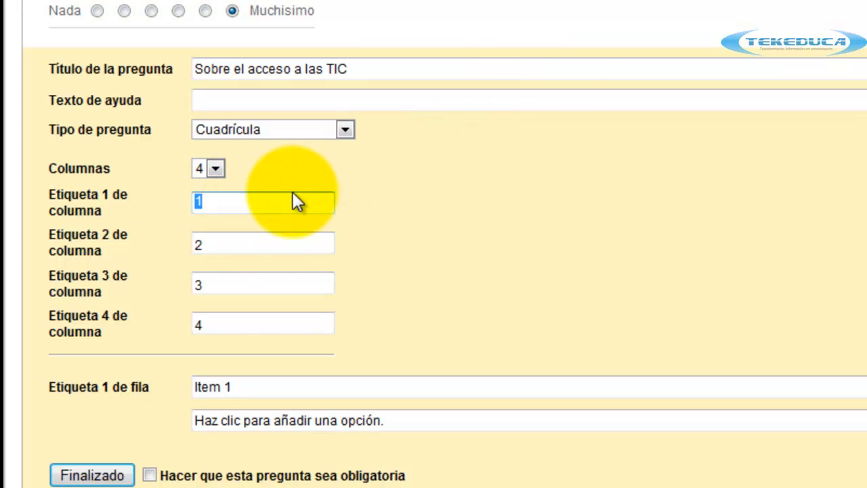
pyautogui.write('Mucho')
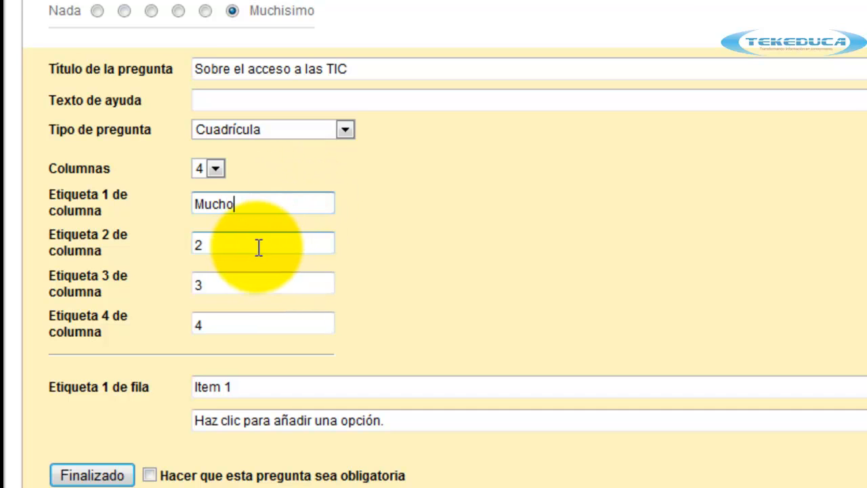
pyautogui.click(250, 251)
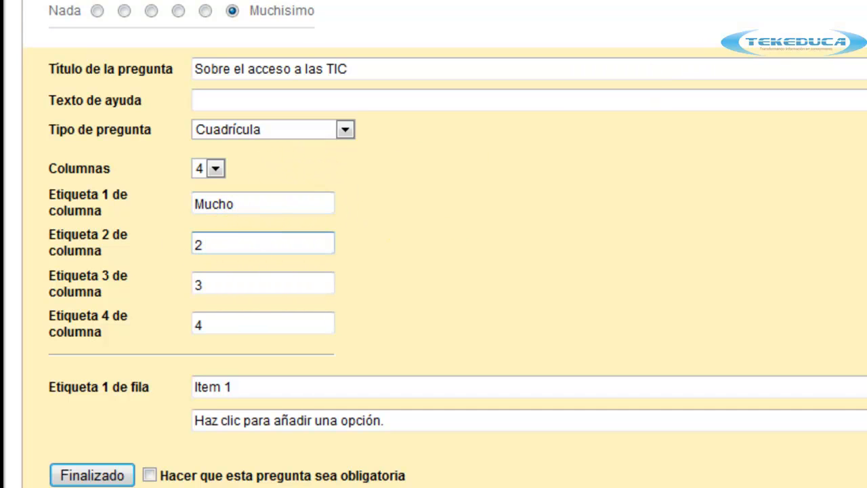
pyautogui.moveTo(214, 245); pyautogui.dragTo(160, 246)
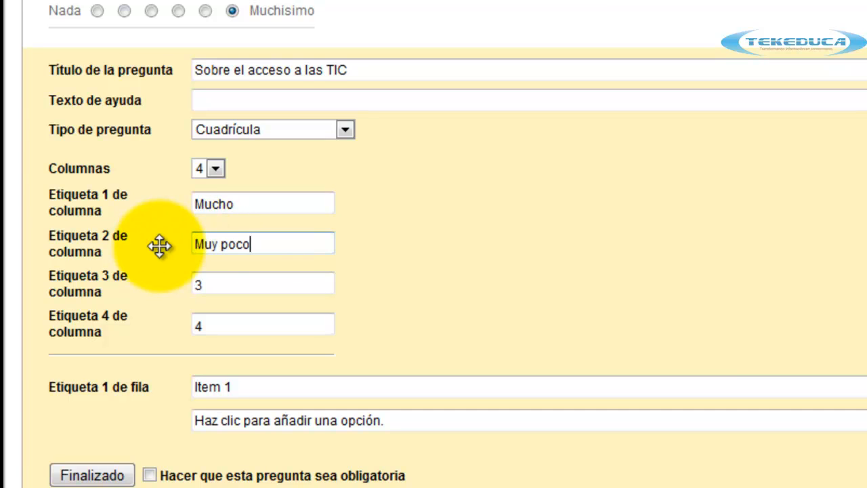
pyautogui.moveTo(232, 284); pyautogui.dragTo(164, 282)
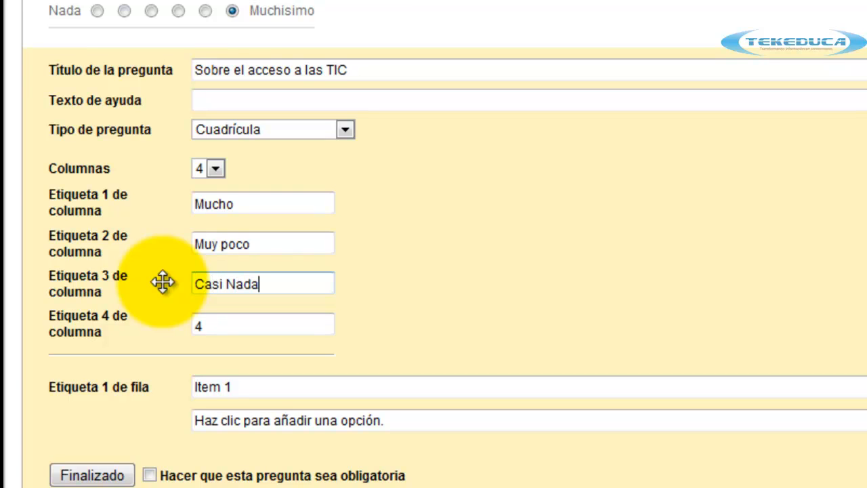
pyautogui.moveTo(211, 323); pyautogui.dragTo(116, 317)
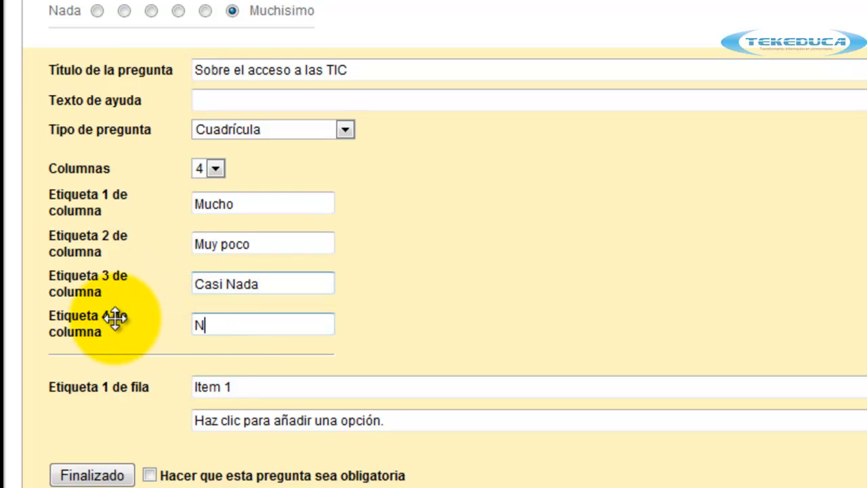
pyautogui.write('Nada')
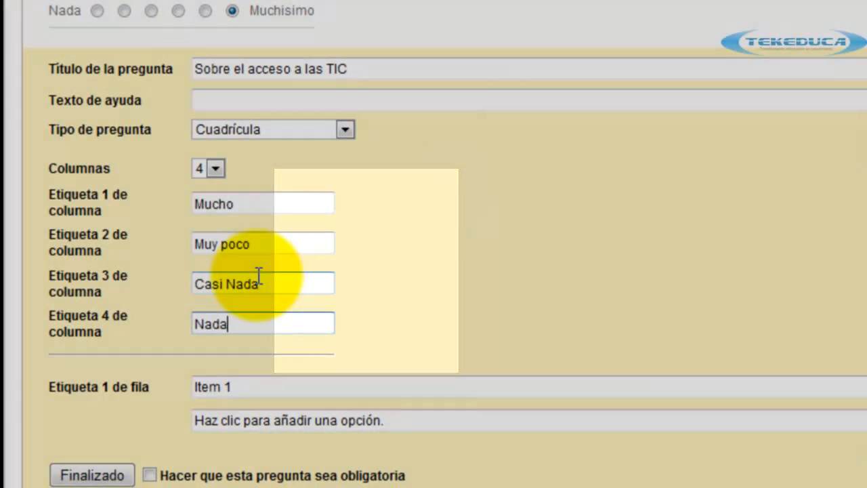
pyautogui.click(253, 386)
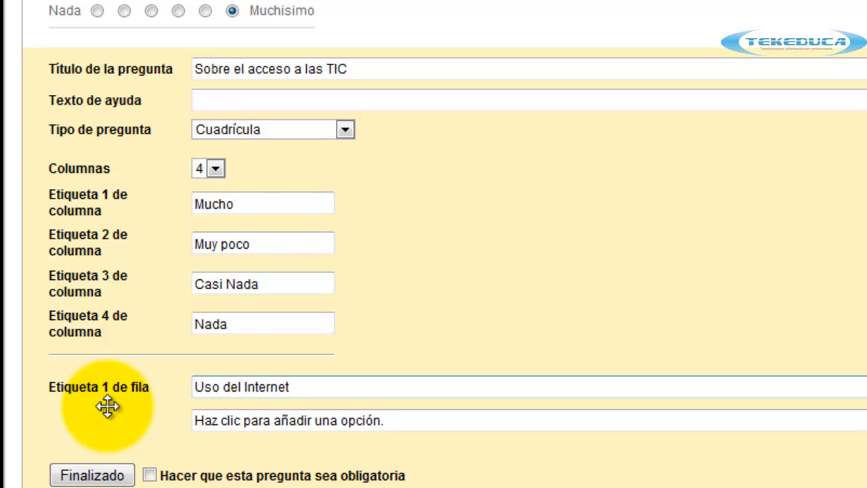
# Add grid rows Uso de la computadora, Dominio del WORD and Dominio de Excell.
pyautogui.click(277, 420)
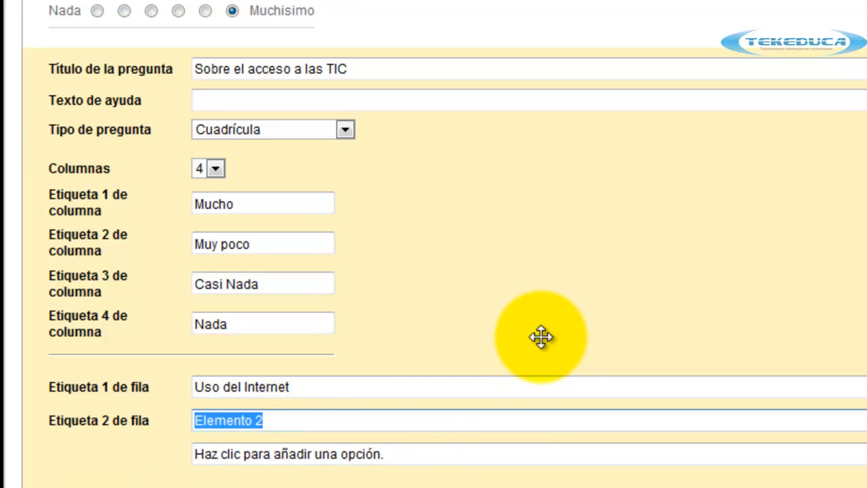
pyautogui.write('Uso de la computadora')
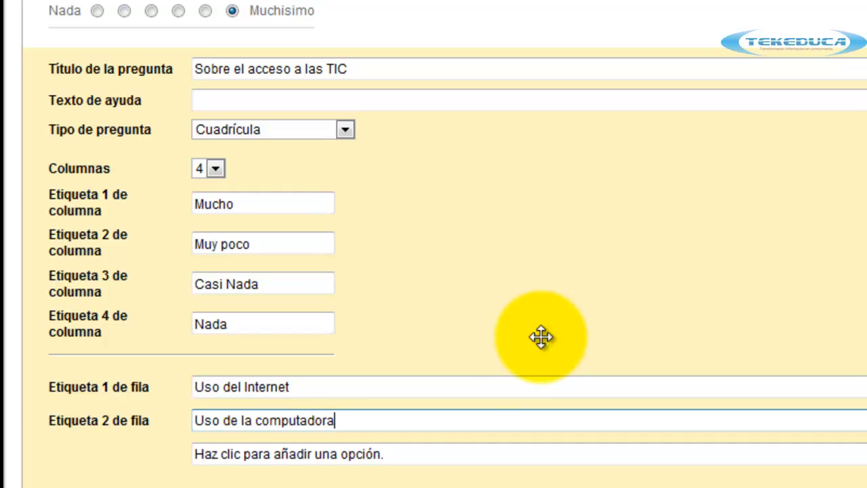
pyautogui.click(319, 455)
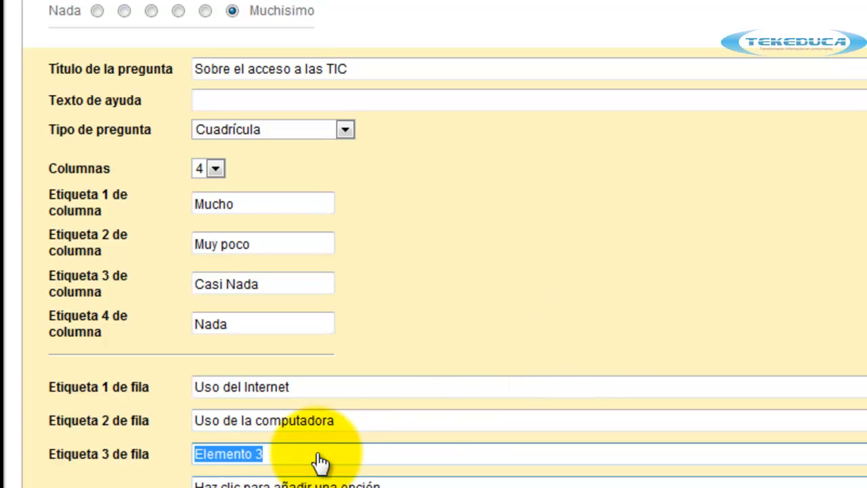
pyautogui.write('Dominio del')
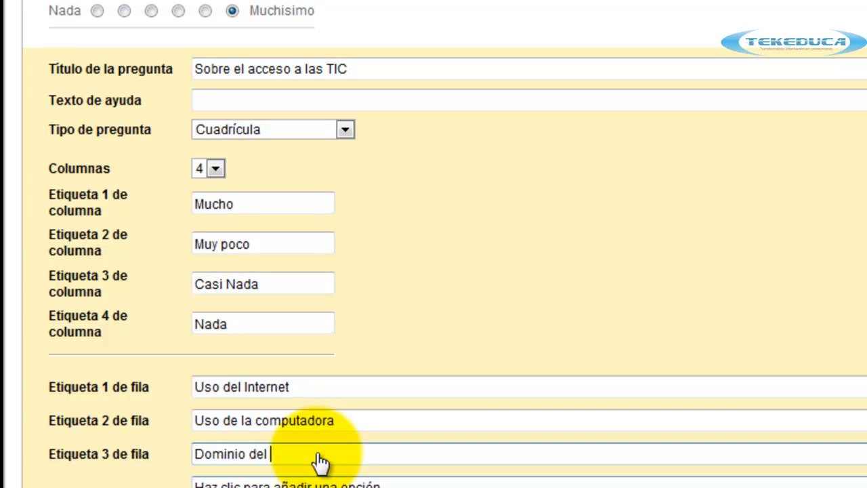
pyautogui.write(' WORD')
pyautogui.scroll(-1, 315, 447)
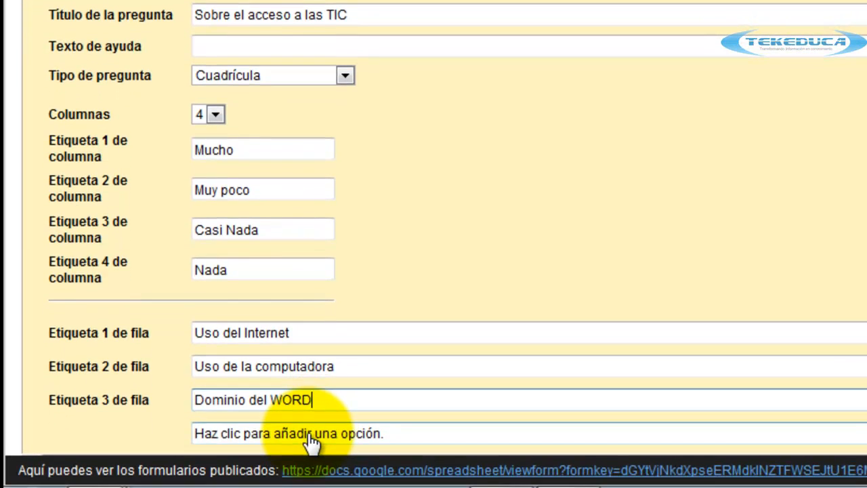
pyautogui.click(313, 432)
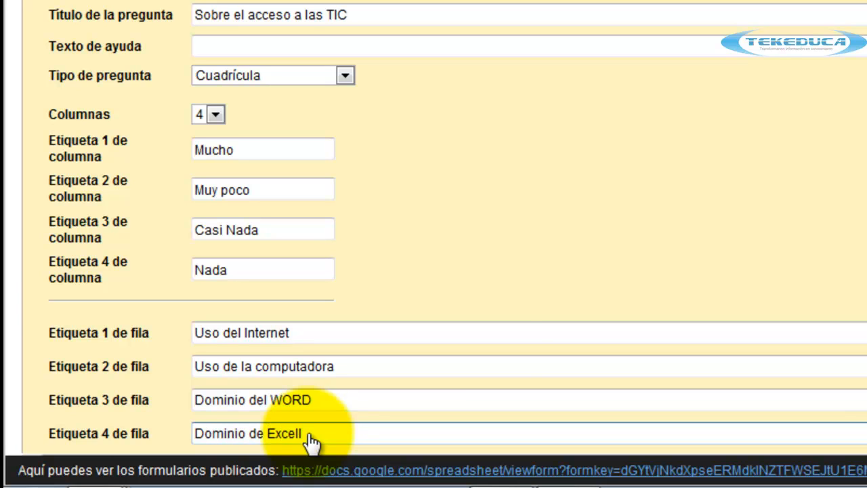
# Make the TIC grid question required and finish editing it.
pyautogui.scroll(-3, 514, 324)
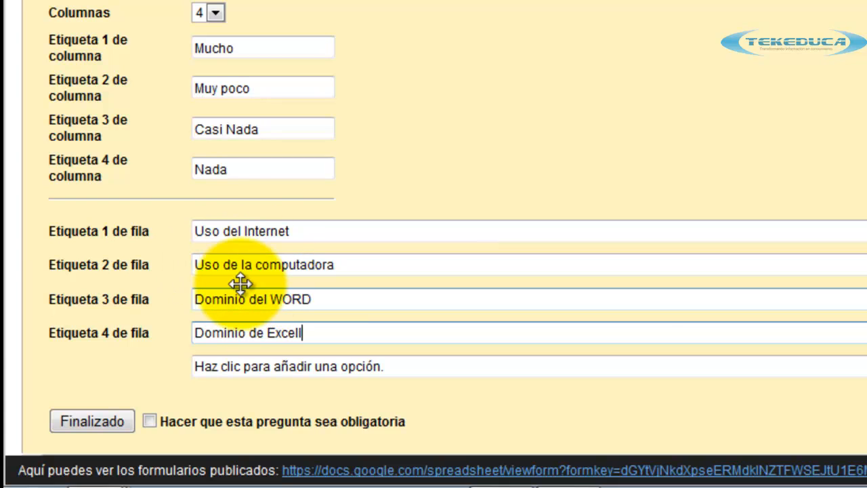
pyautogui.scroll(5, 325, 27)
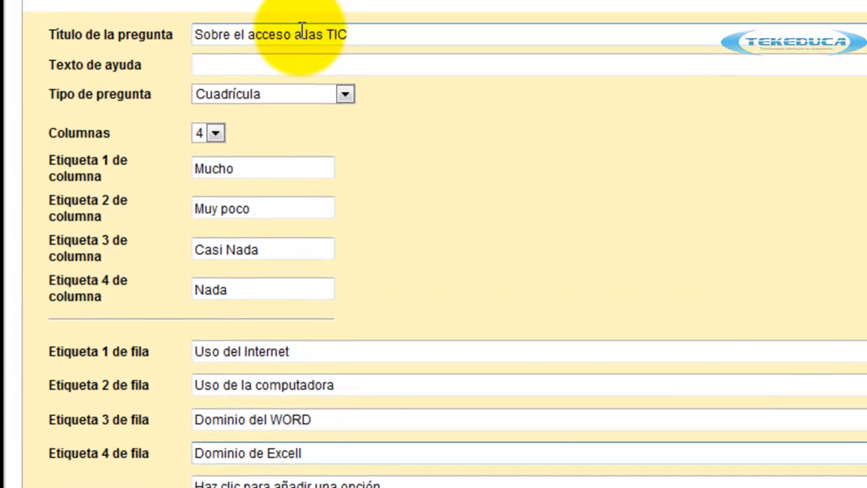
pyautogui.scroll(-5, 633, 271)
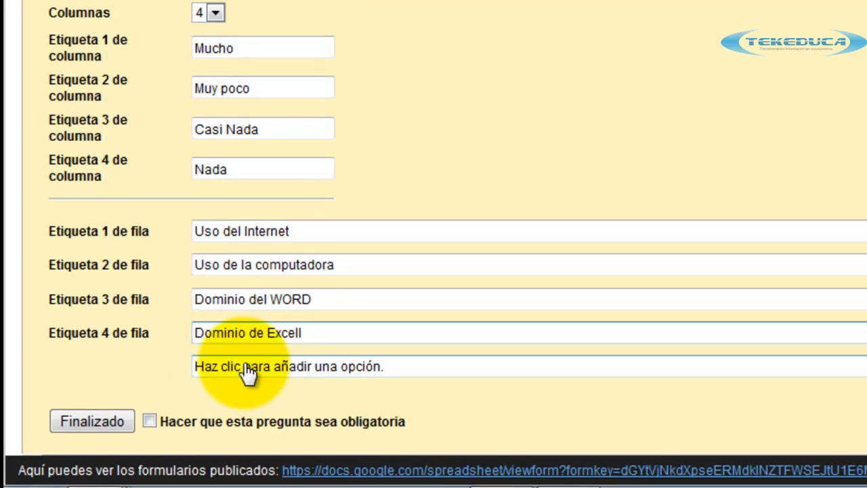
pyautogui.click(149, 421)
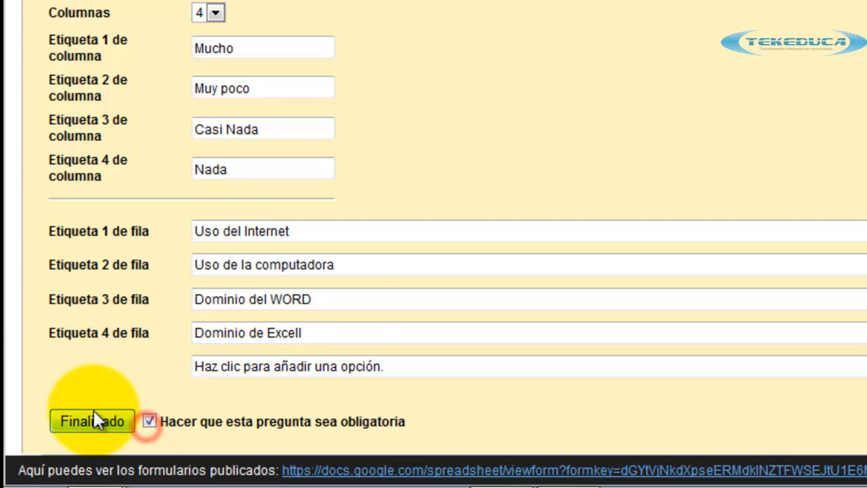
pyautogui.click(94, 415)
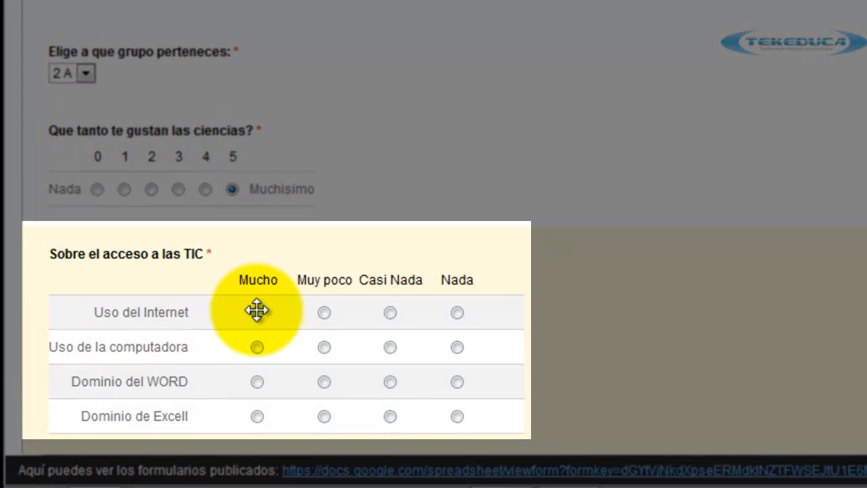
# Answer Mucho for Uso del Internet and Casi Nada for Uso de la computadora in the preview.
pyautogui.click(257, 312)
pyautogui.click(324, 347)
pyautogui.click(389, 346)
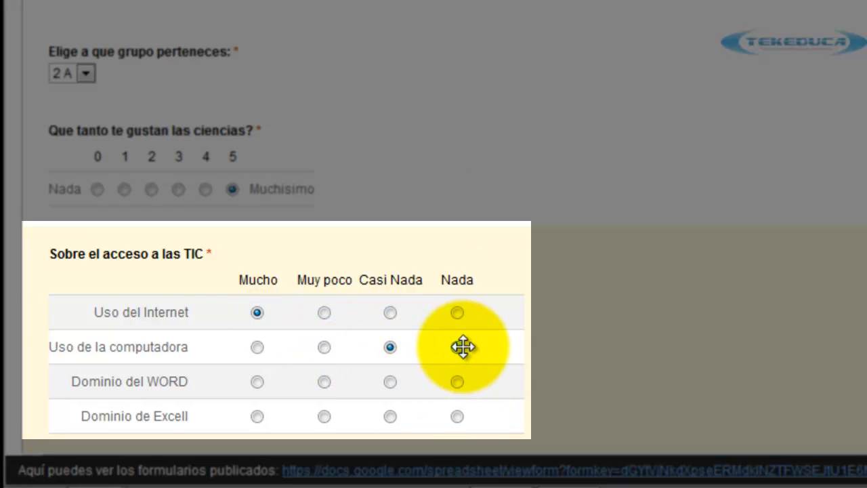
pyautogui.scroll(1, 612, 256)
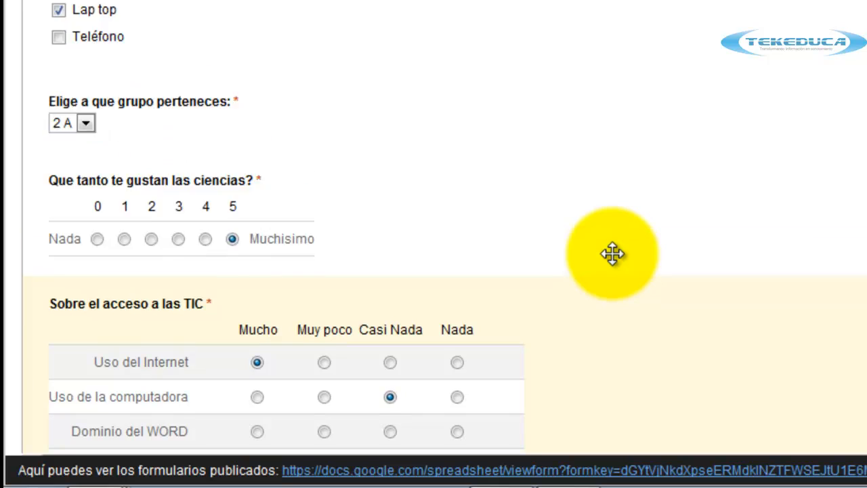
pyautogui.scroll(1, 613, 253)
pyautogui.scroll(7, 613, 254)
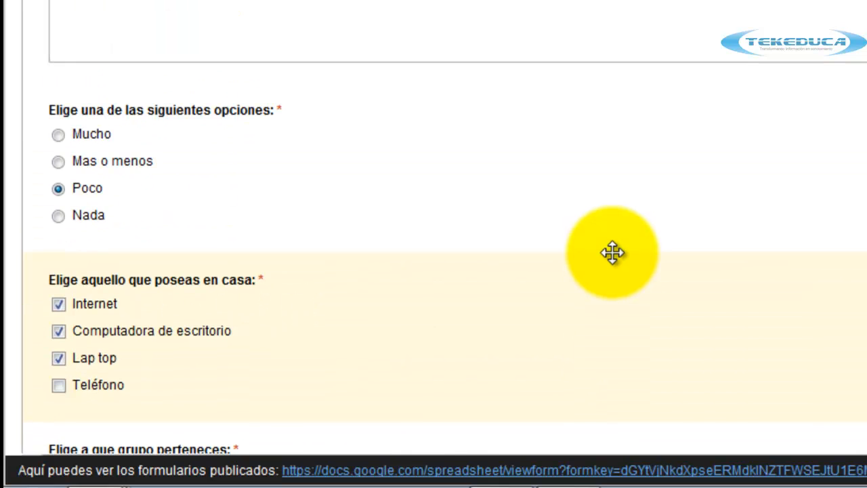
pyautogui.scroll(-4, 613, 254)
pyautogui.scroll(-5, 612, 254)
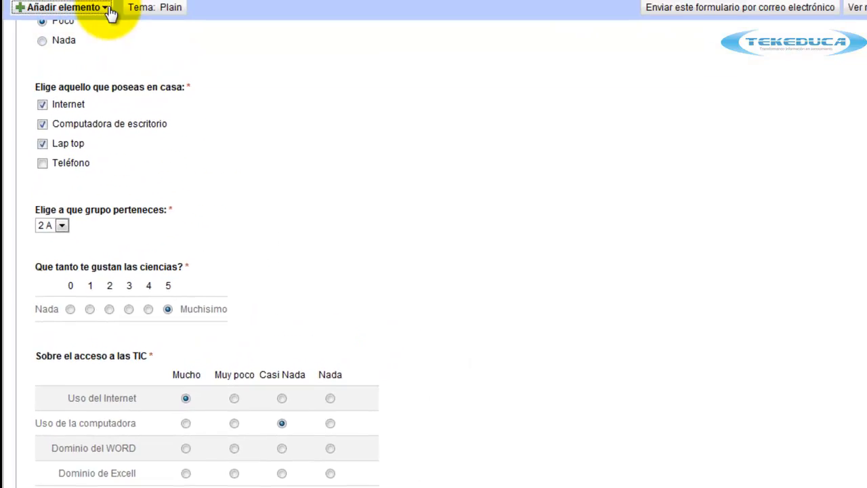
pyautogui.click(108, 9)
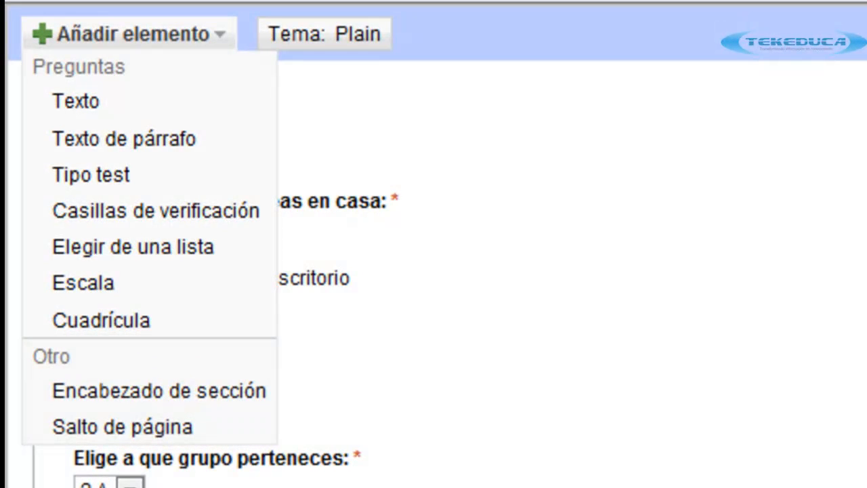
# Dismiss the question-type menu and review the full Encuesta de ejemplo form top to bottom.
pyautogui.press('Escape')
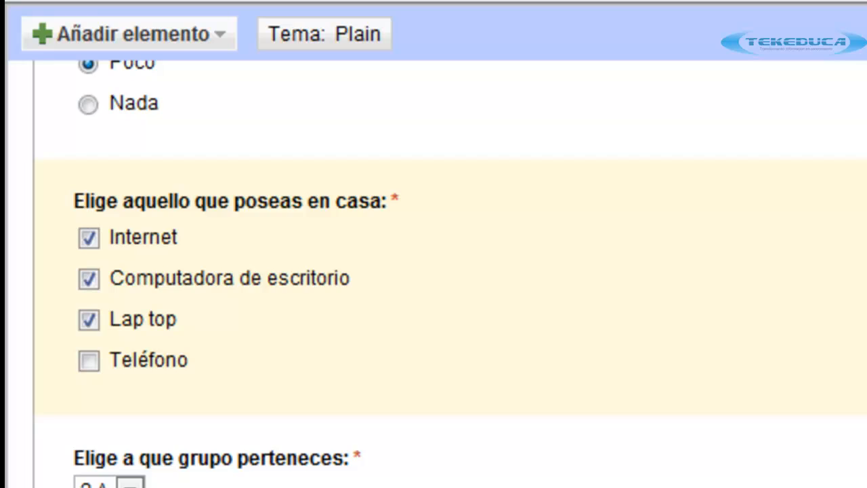
pyautogui.scroll(2, 430, 166)
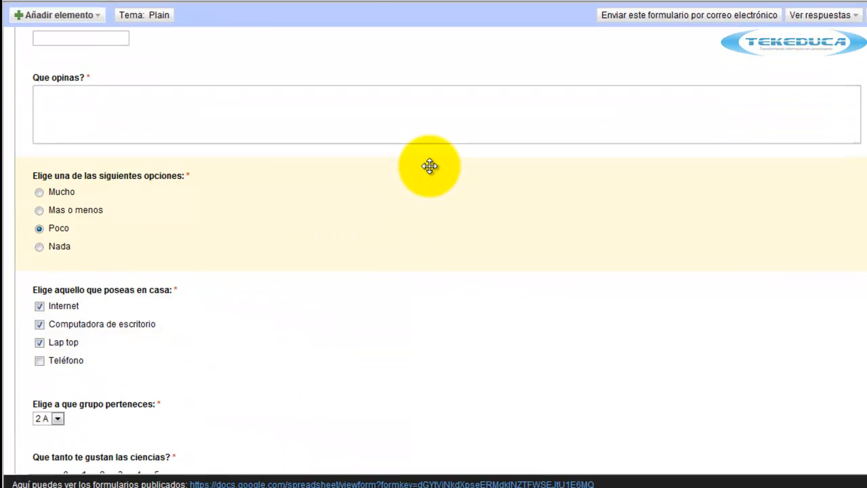
pyautogui.scroll(1, 430, 166)
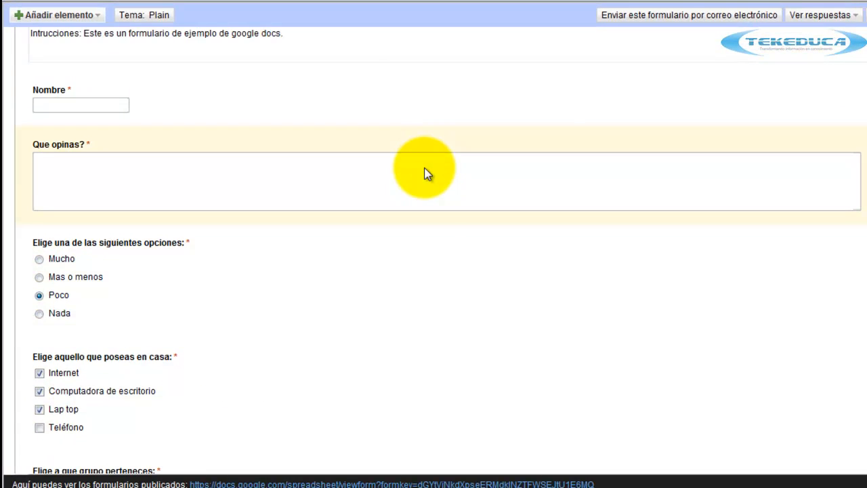
pyautogui.scroll(1, 425, 171)
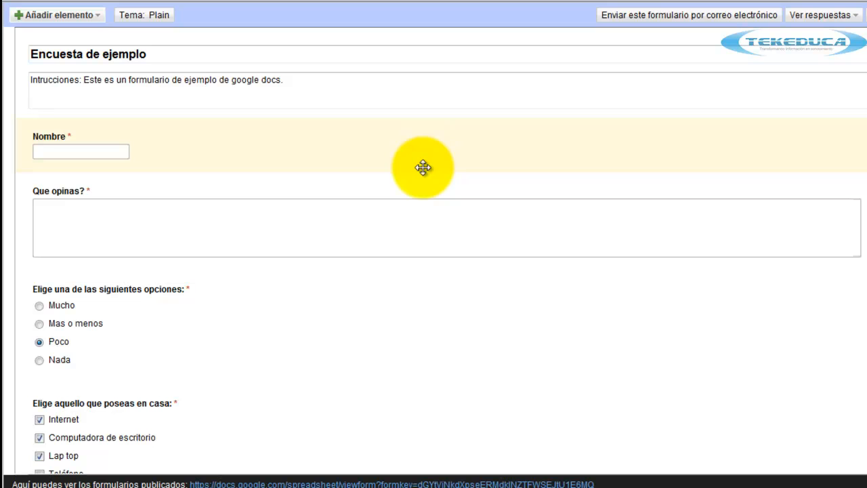
pyautogui.scroll(-4, 423, 167)
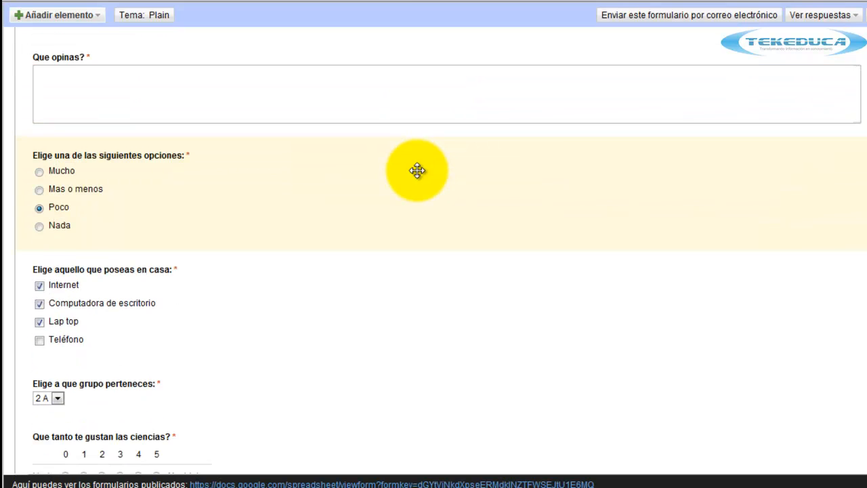
pyautogui.scroll(-1, 417, 171)
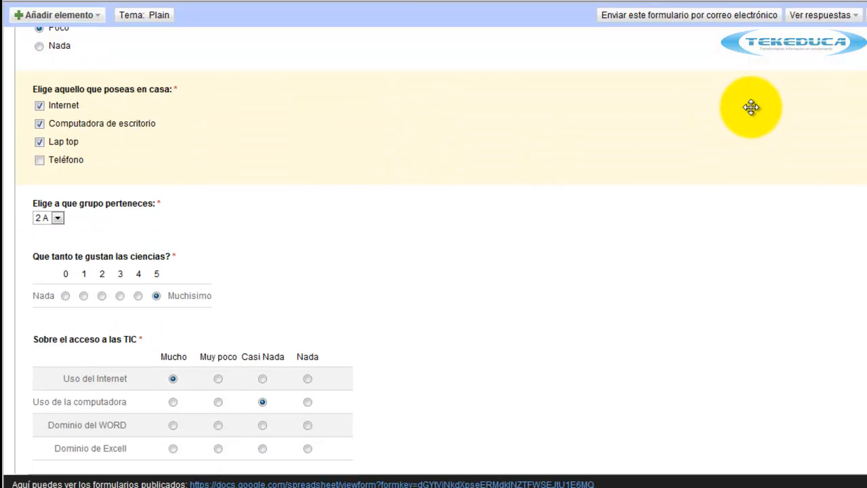
pyautogui.scroll(5, 750, 109)
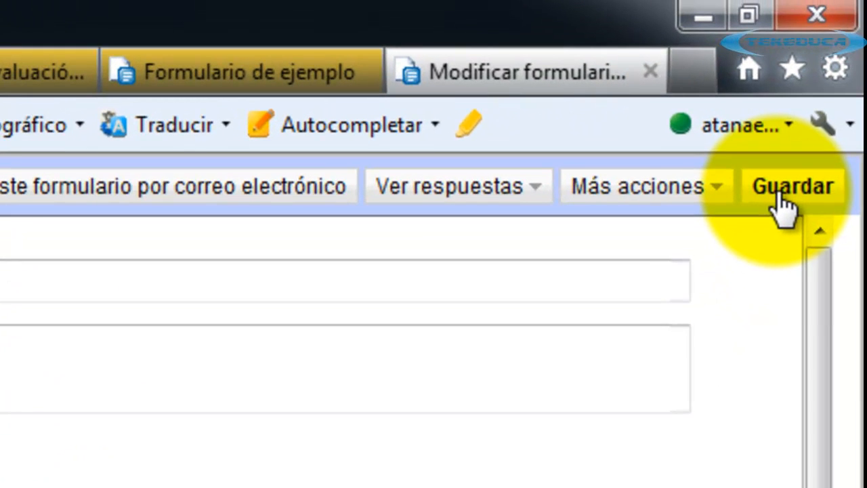
# Save the Encuesta de ejemplo form, check the published sample form, and return to the Docs list.
pyautogui.click(779, 193)
pyautogui.click(518, 73)
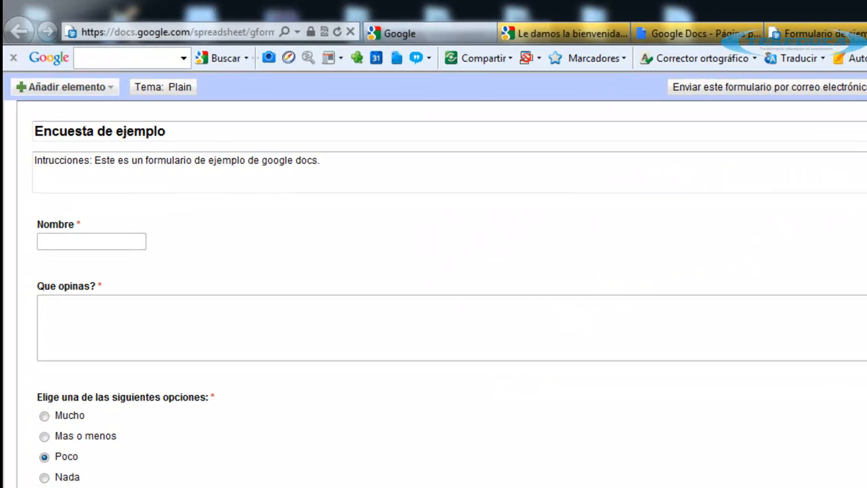
pyautogui.click(846, 35)
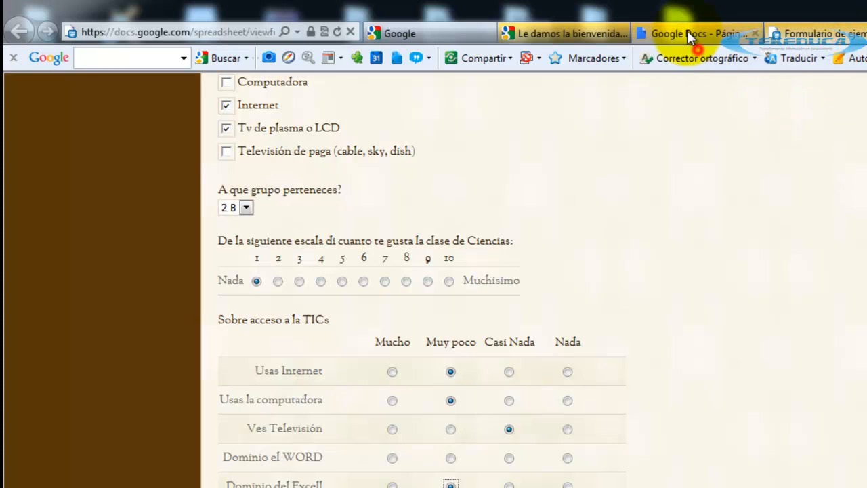
pyautogui.click(687, 32)
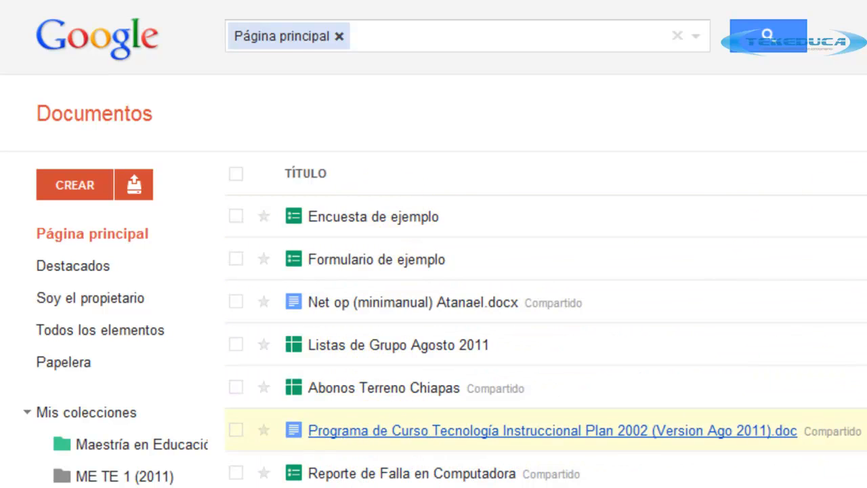
# Scroll down the Documentos list and back to the top to find Encuesta de ejemplo.
pyautogui.scroll(-15, 546, 341)
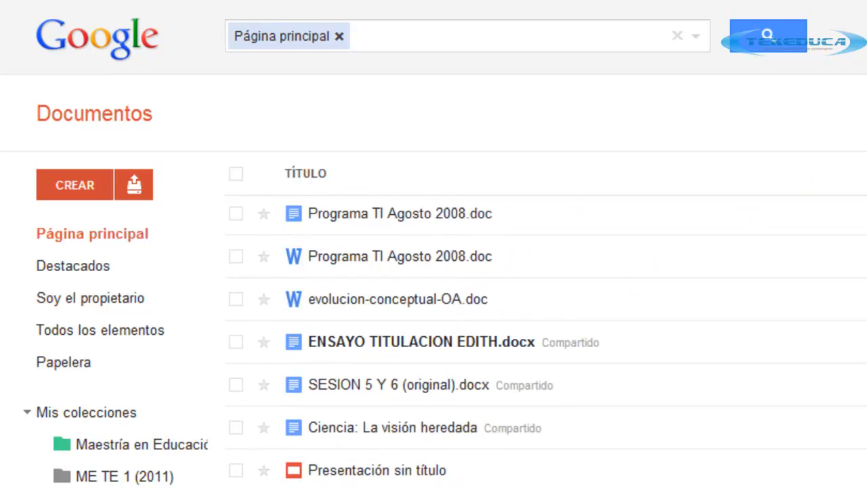
pyautogui.scroll(-10, 546, 345)
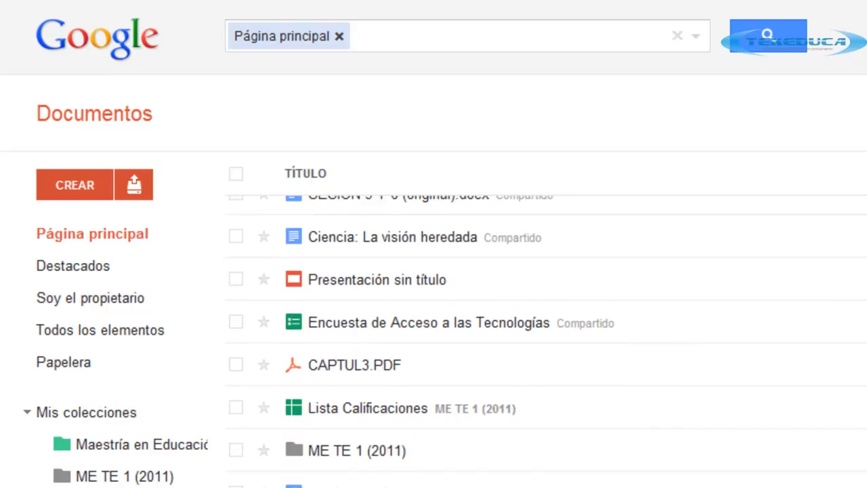
pyautogui.scroll(20, 546, 344)
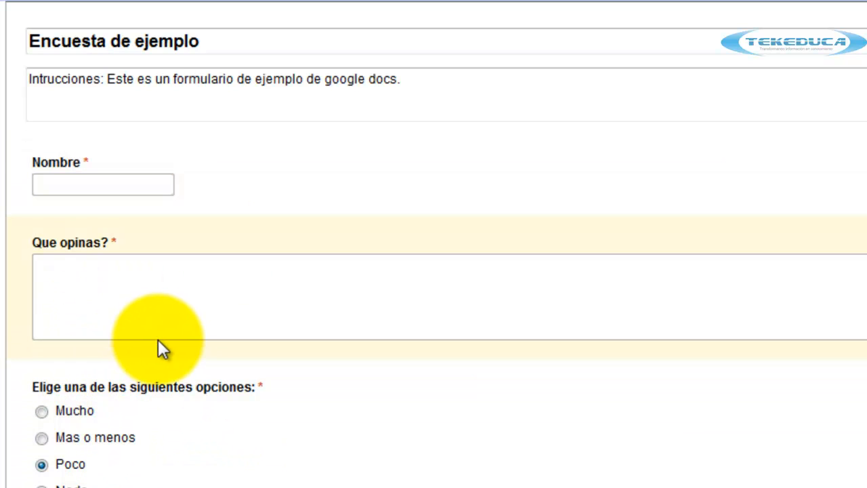
pyautogui.click(195, 166)
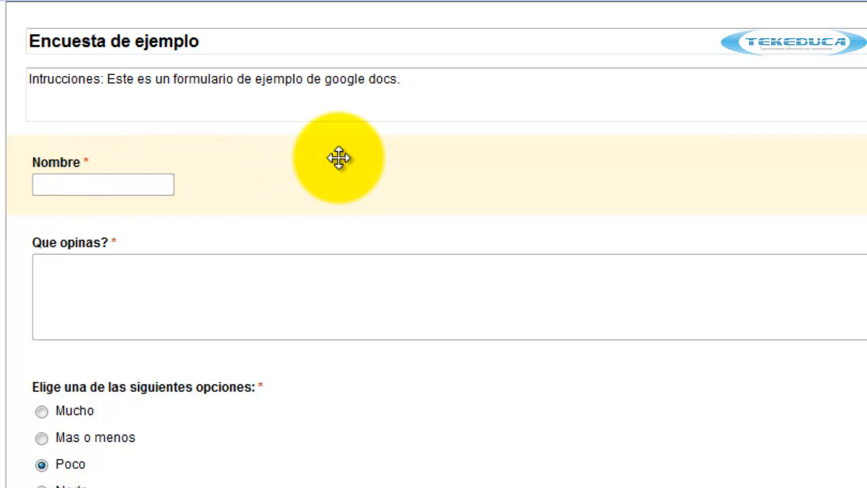
pyautogui.moveTo(338, 158); pyautogui.dragTo(360, 298)
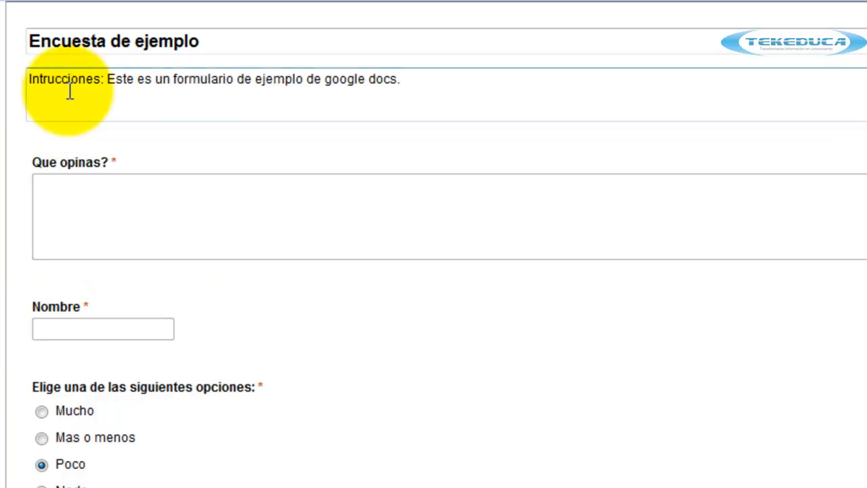
pyautogui.moveTo(461, 308); pyautogui.dragTo(459, 151)
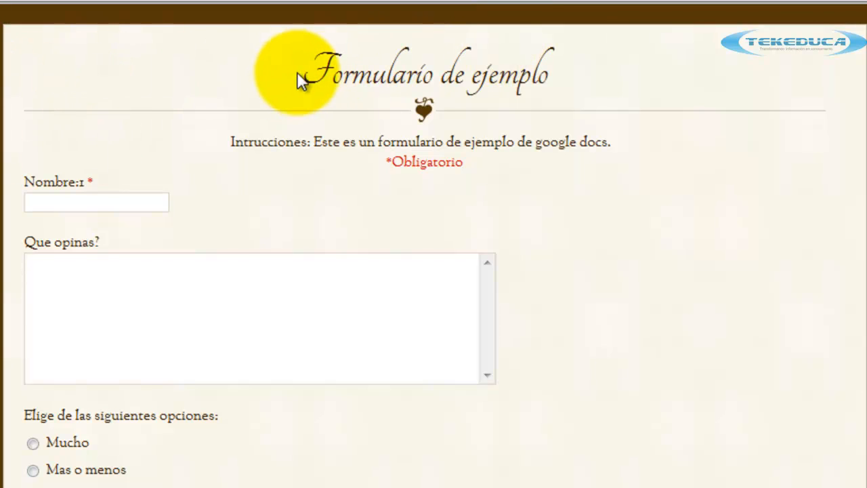
pyautogui.moveTo(300, 75); pyautogui.dragTo(528, 78)
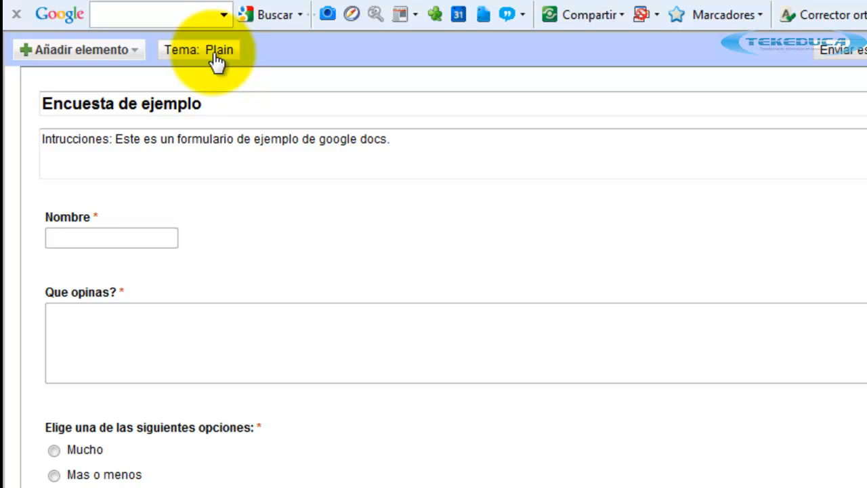
# Browse the form theme gallery of 97 themes across its pages, returning to the first page.
pyautogui.click(216, 56)
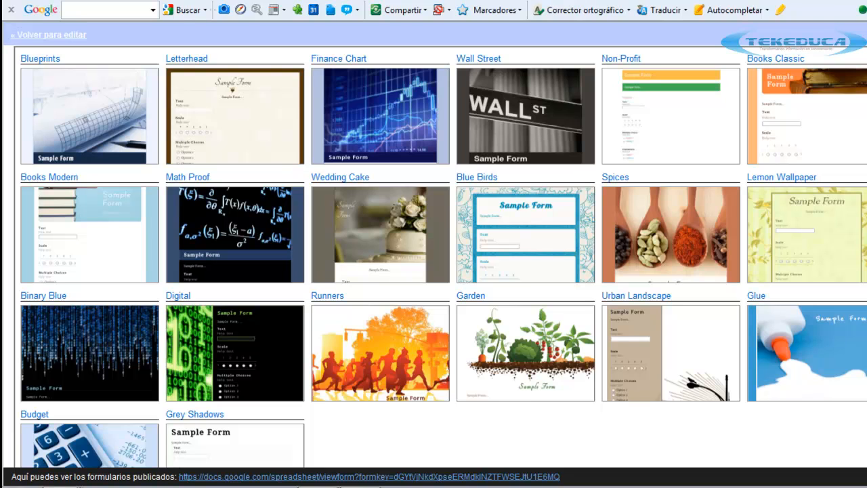
pyautogui.scroll(-1, 443, 257)
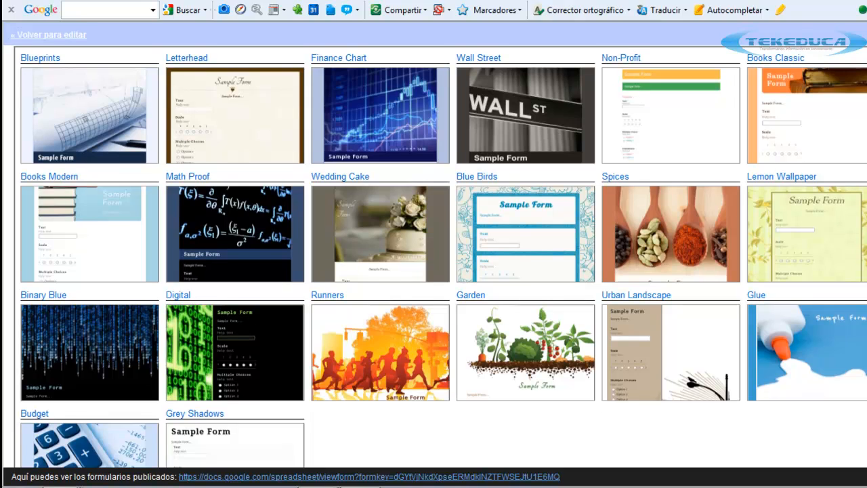
pyautogui.scroll(1, 443, 258)
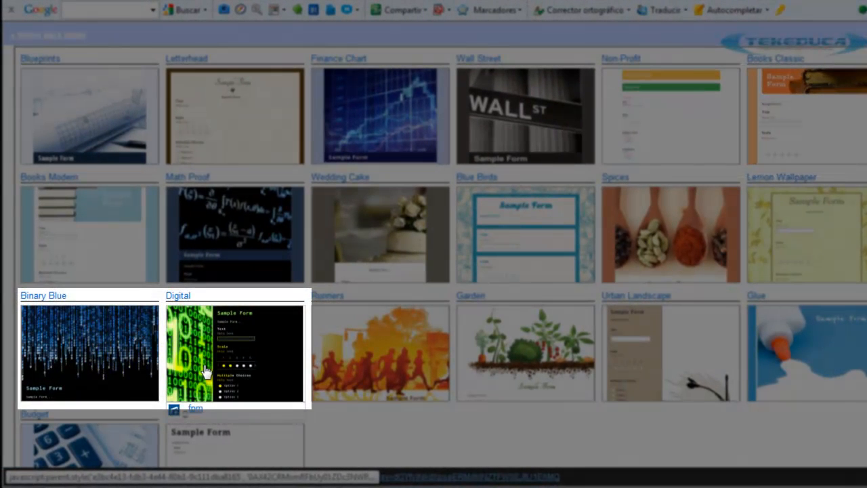
pyautogui.scroll(-3, 387, 393)
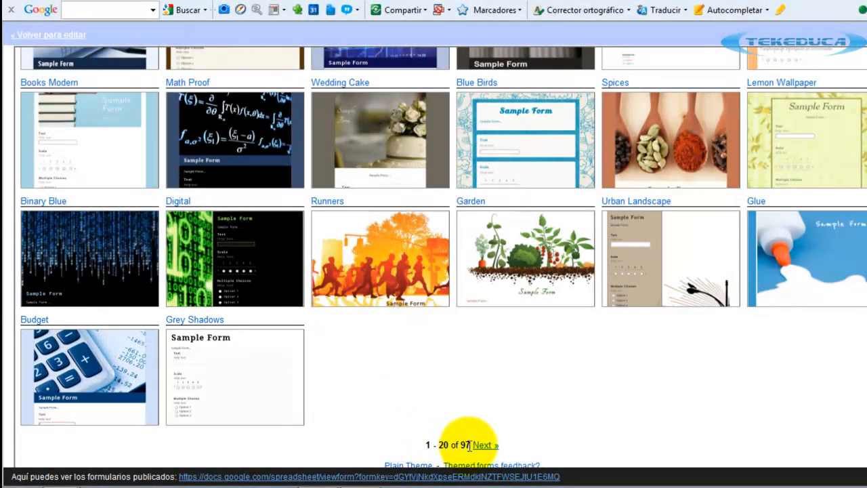
pyautogui.doubleClick(464, 445)
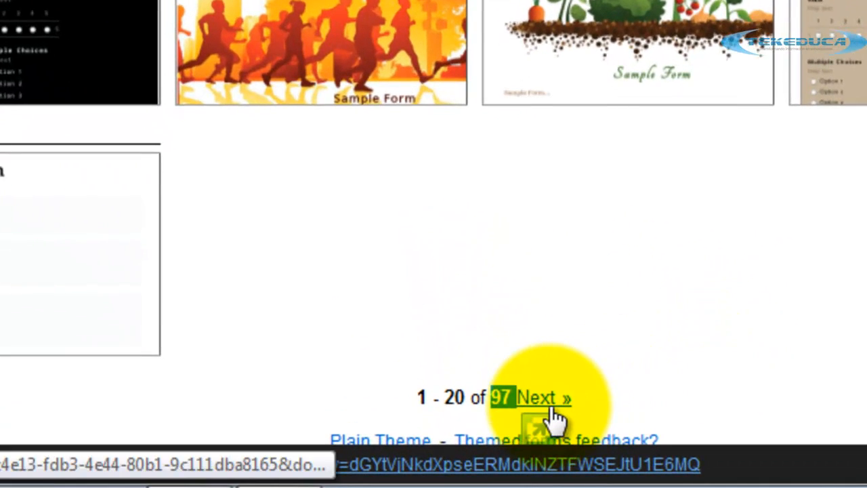
pyautogui.click(551, 401)
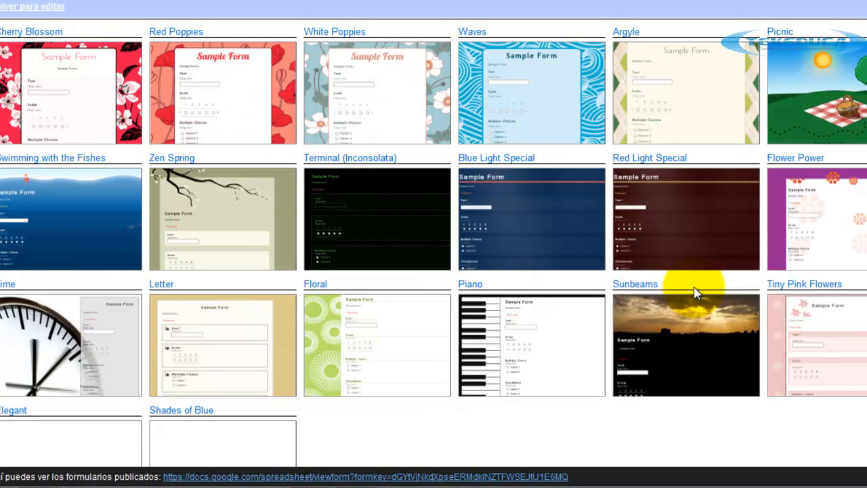
pyautogui.scroll(-3, 695, 291)
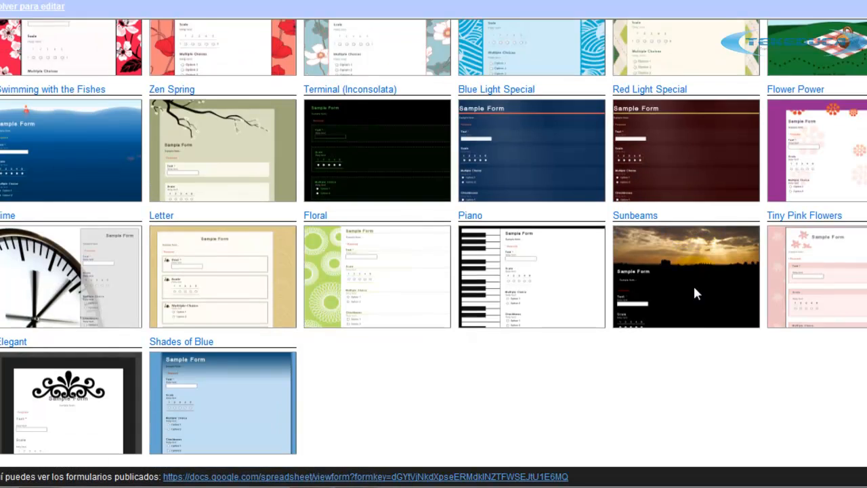
pyautogui.click(423, 409)
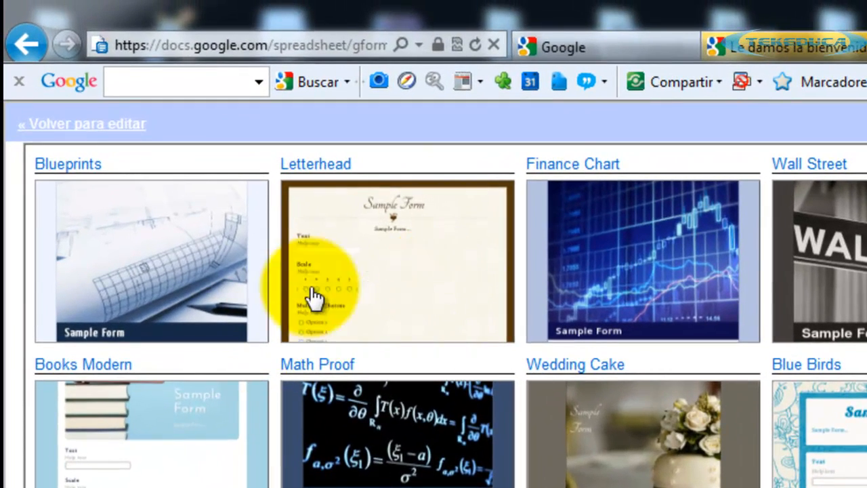
# Preview the survey in the Letterhead theme, then apply Letterhead to the form.
pyautogui.click(456, 261)
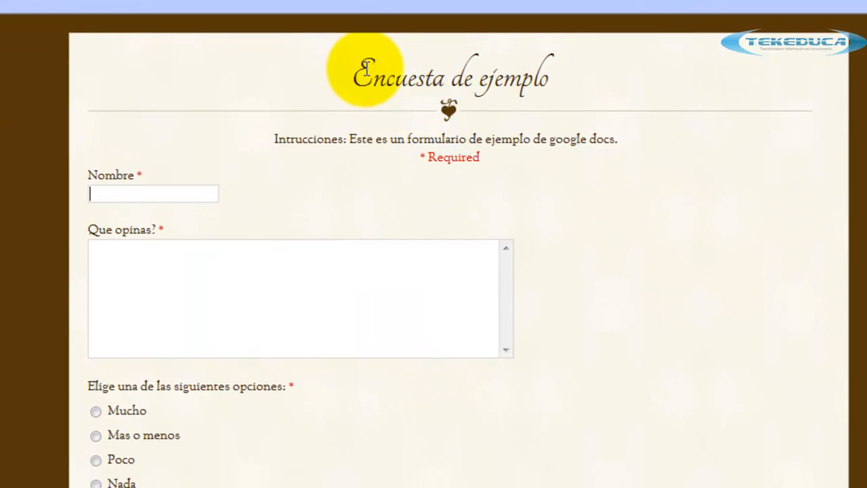
pyautogui.moveTo(362, 76); pyautogui.dragTo(591, 144)
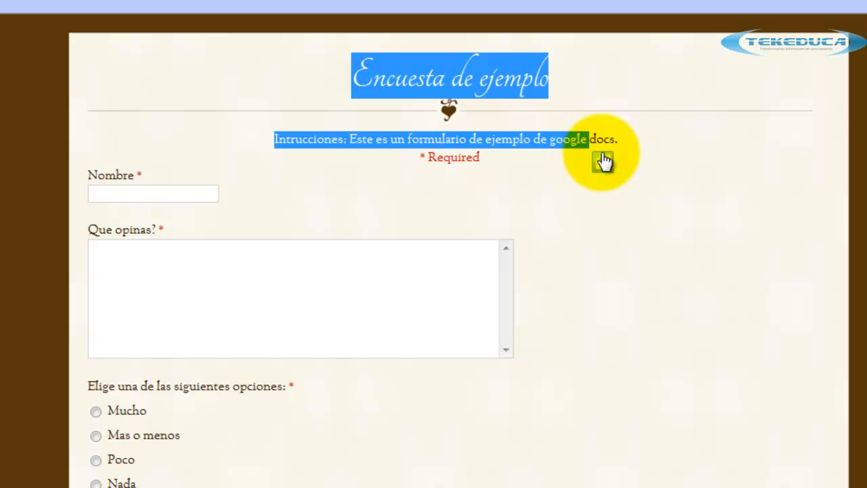
pyautogui.click(604, 161)
pyautogui.click(759, 108)
pyautogui.scroll(-2, 588, 225)
pyautogui.scroll(-6, 587, 225)
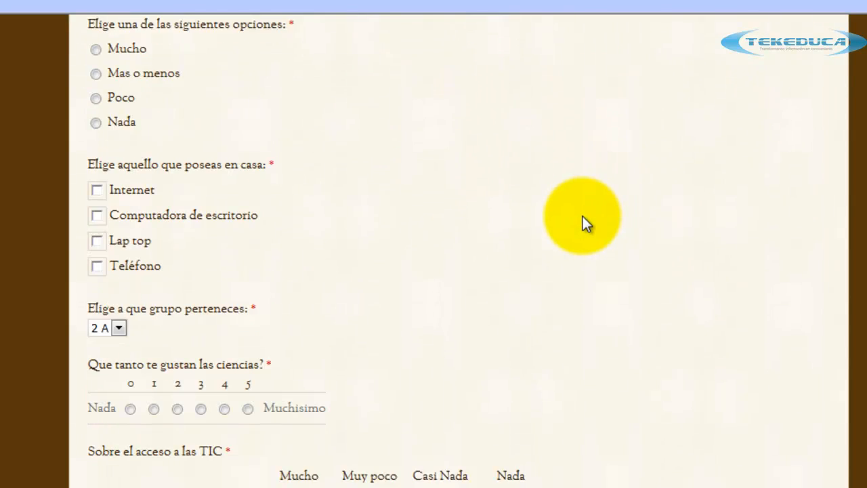
pyautogui.scroll(8, 586, 225)
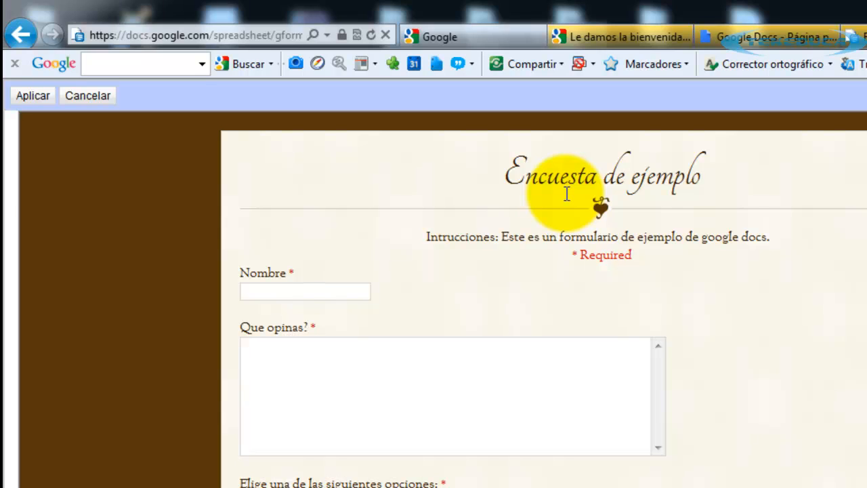
pyautogui.click(33, 99)
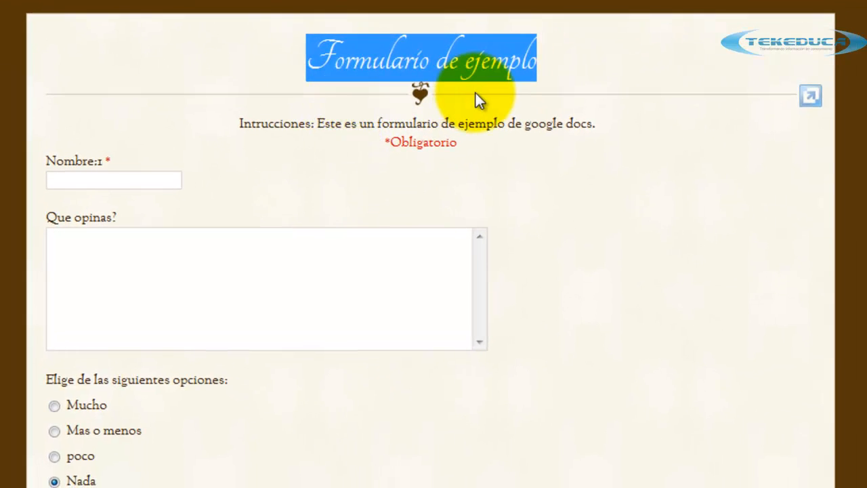
pyautogui.click(476, 94)
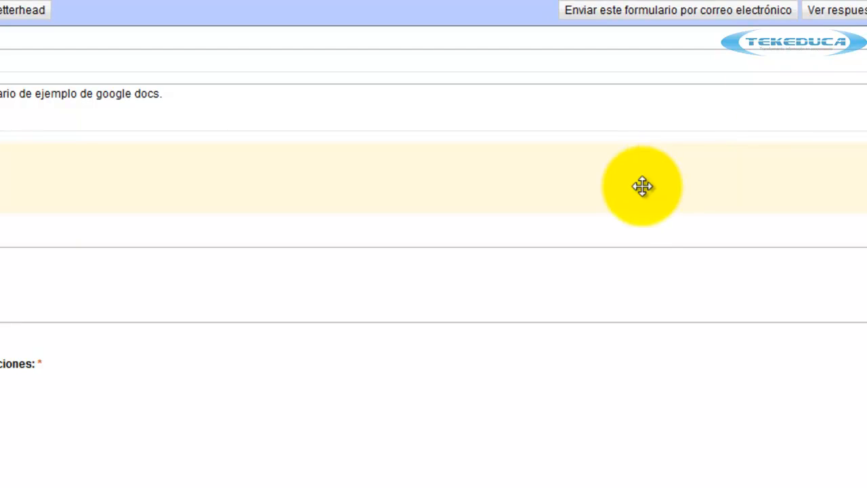
pyautogui.click(136, 208)
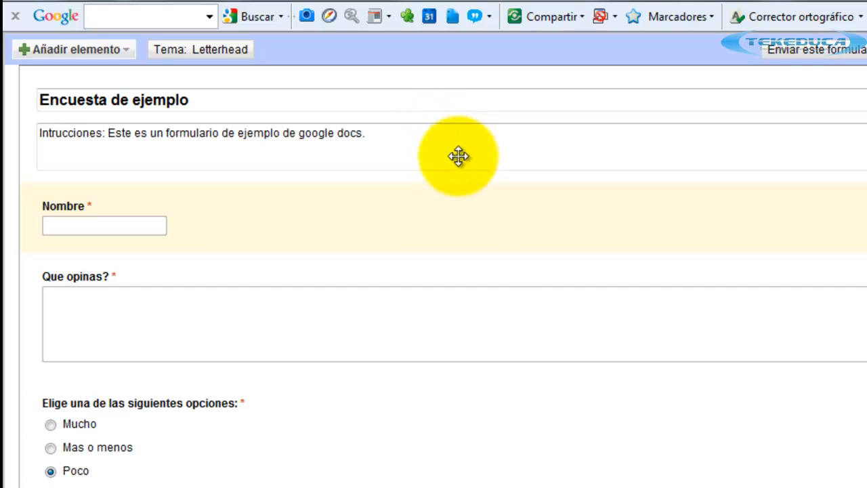
pyautogui.click(519, 145)
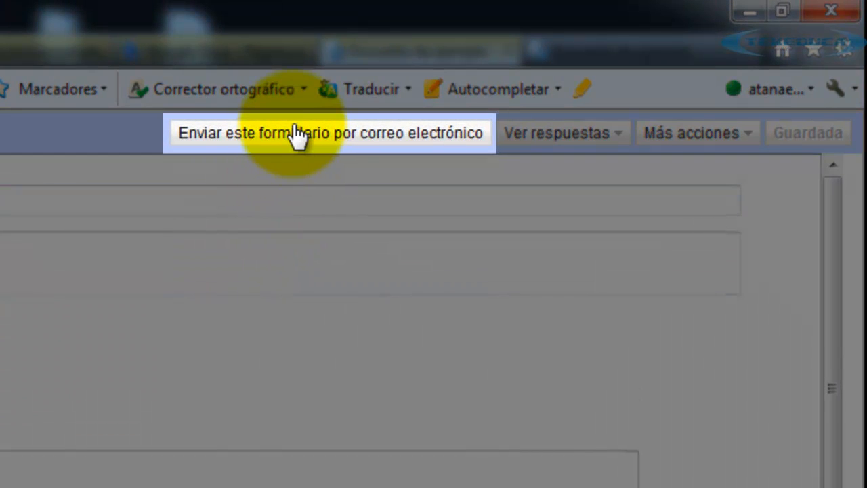
pyautogui.click(392, 140)
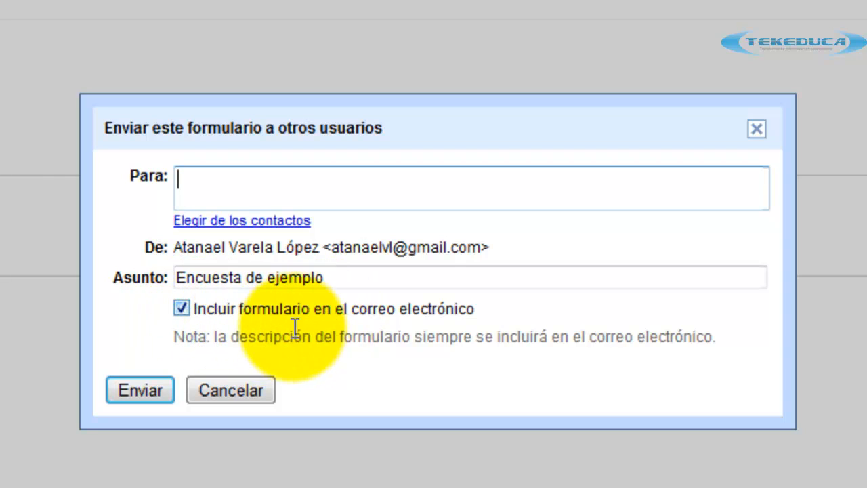
pyautogui.click(182, 309)
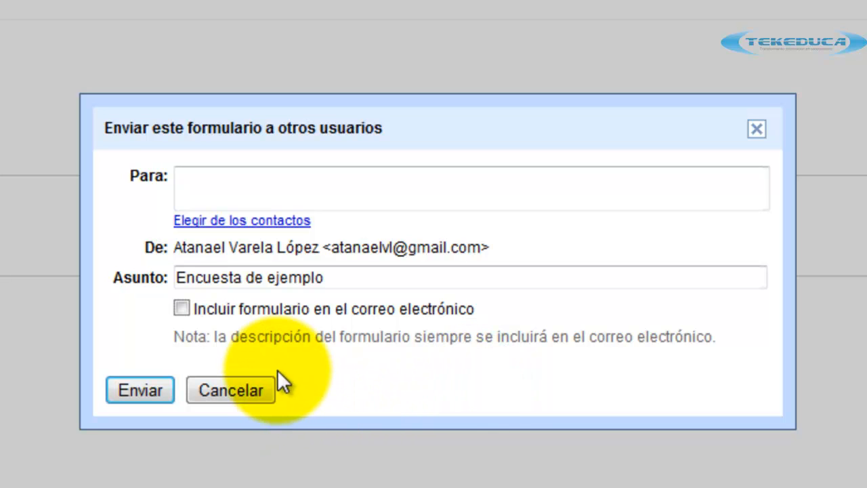
pyautogui.click(179, 309)
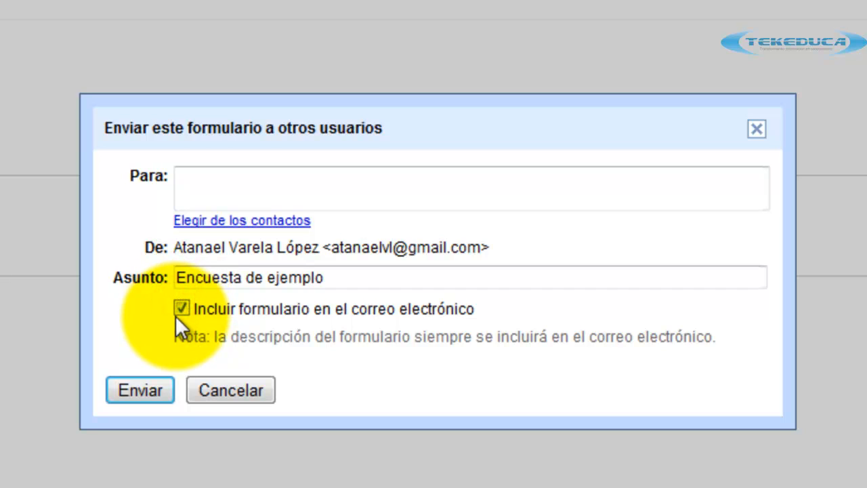
pyautogui.click(757, 129)
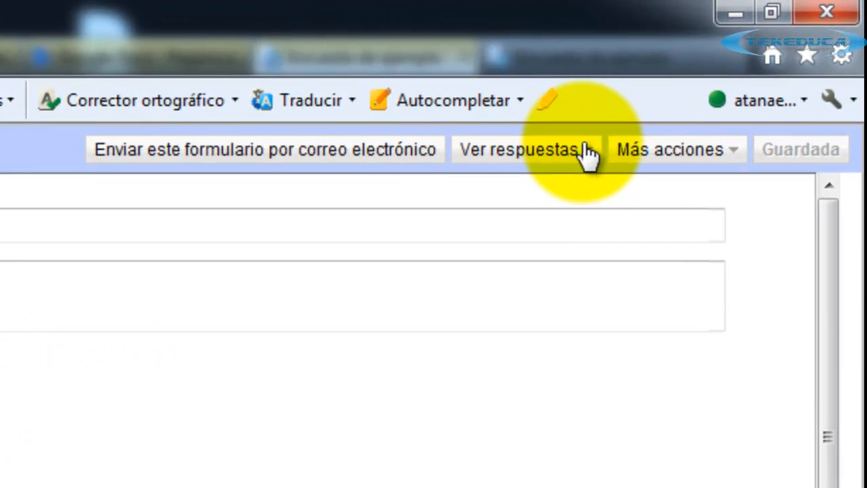
# Switch the responses view to the Resumen de respuestas summary.
pyautogui.click(586, 154)
pyautogui.click(587, 154)
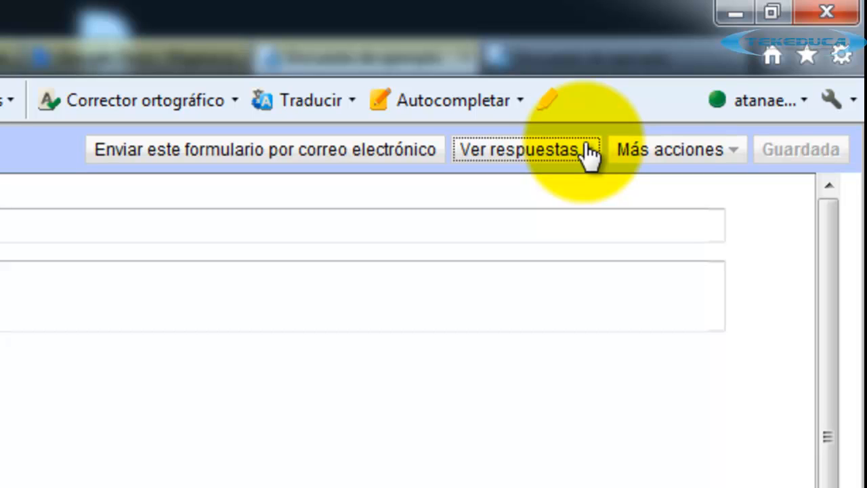
pyautogui.click(576, 157)
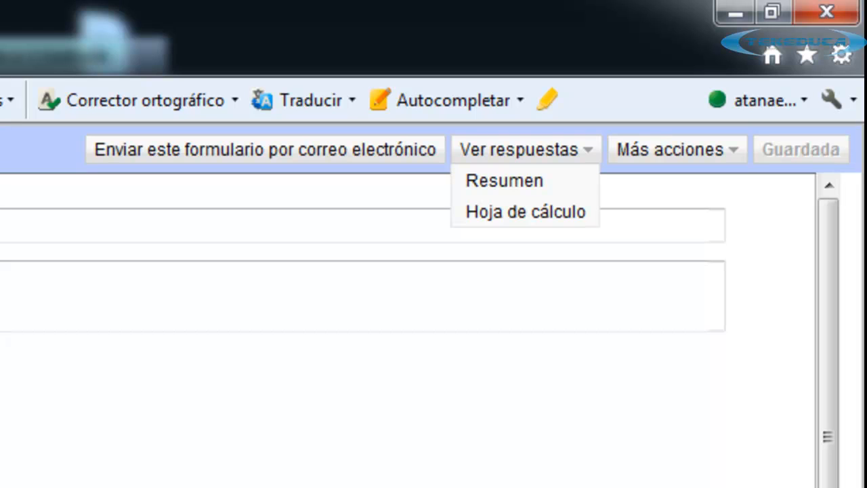
pyautogui.click(504, 181)
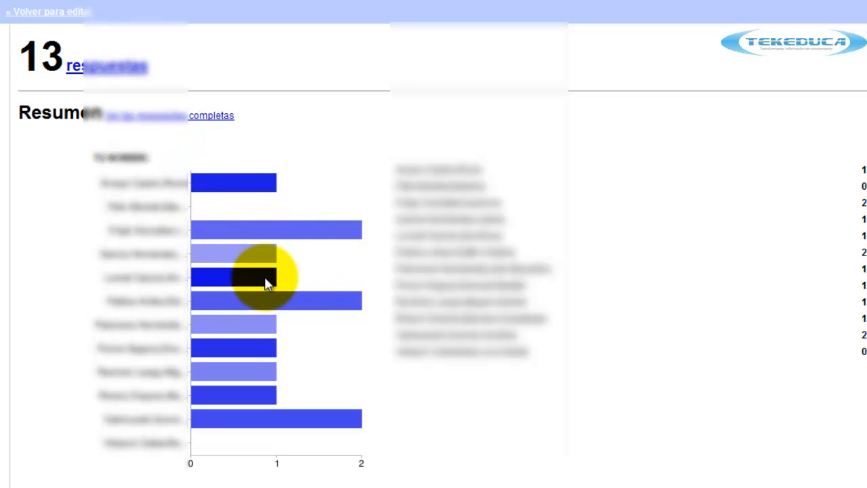
# Scroll through the summary charts, highlighting the 1–10 grading question results.
pyautogui.scroll(-1, 265, 283)
pyautogui.scroll(-6, 434, 271)
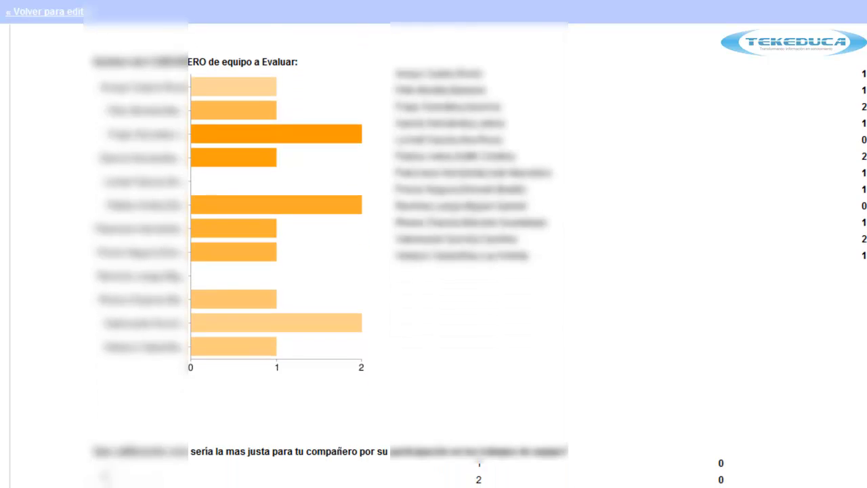
pyautogui.scroll(-5, 271, 232)
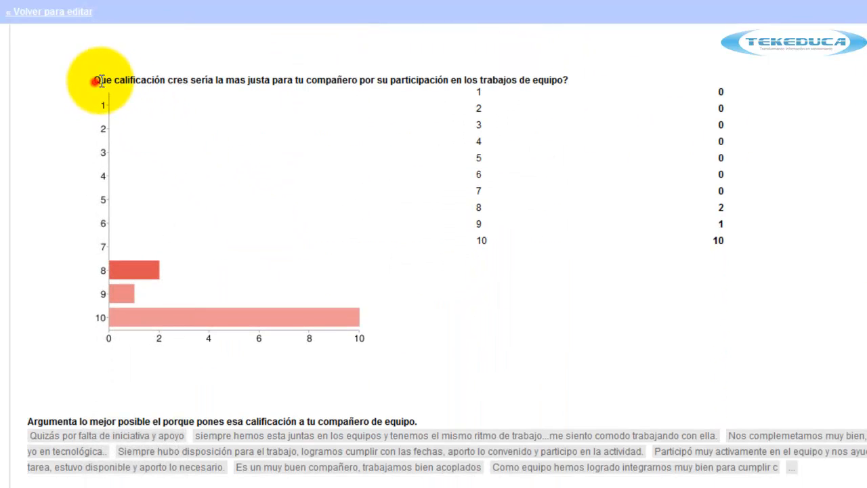
pyautogui.moveTo(95, 80); pyautogui.dragTo(284, 91)
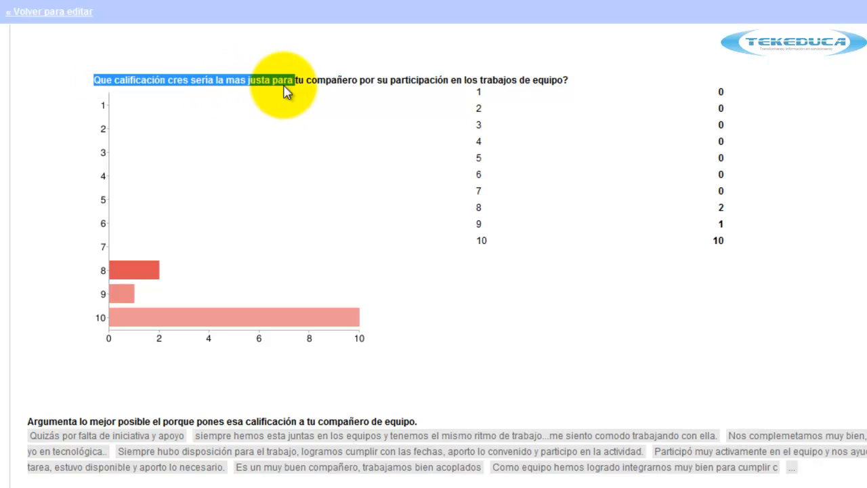
pyautogui.click(434, 305)
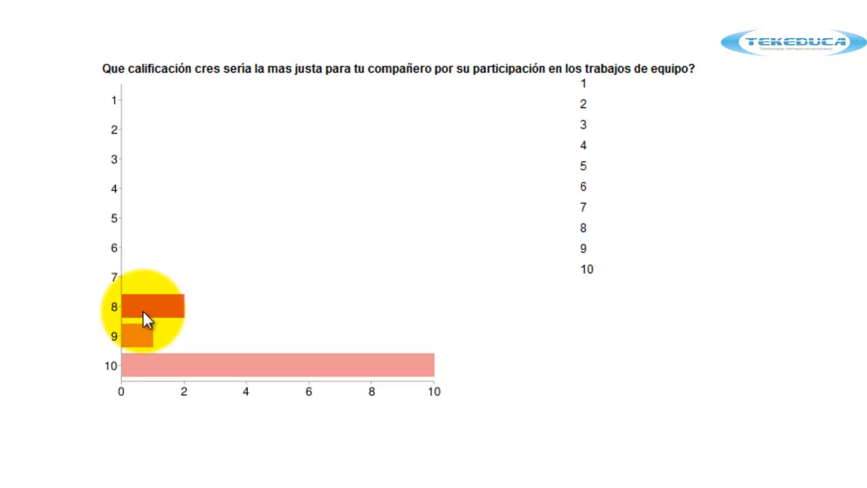
pyautogui.scroll(-3, 143, 310)
pyautogui.scroll(5, 154, 313)
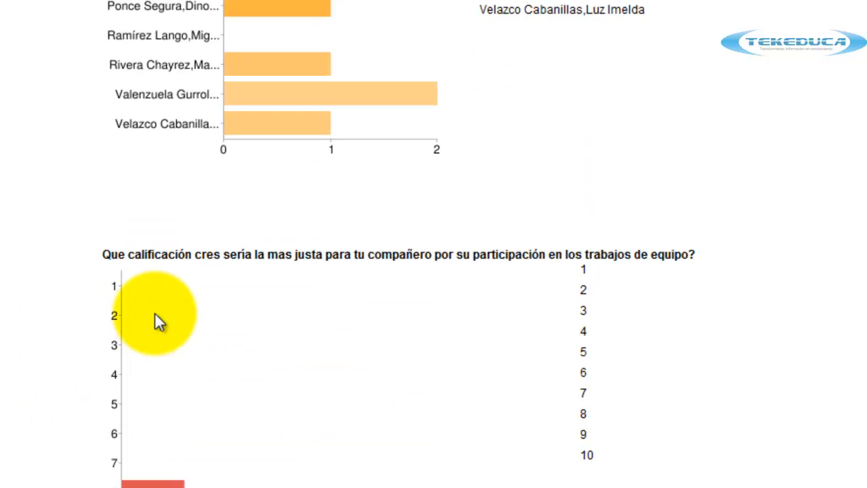
pyautogui.scroll(1, 154, 314)
pyautogui.scroll(-5, 154, 313)
pyautogui.scroll(1, 154, 314)
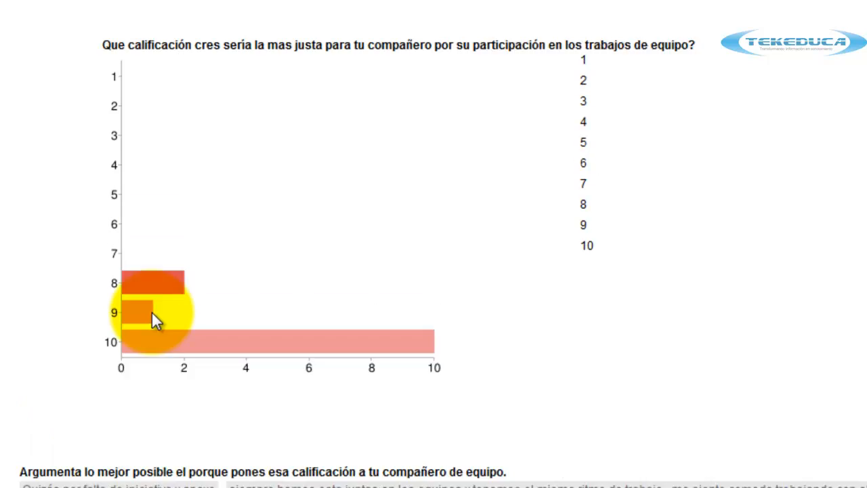
pyautogui.scroll(1, 151, 311)
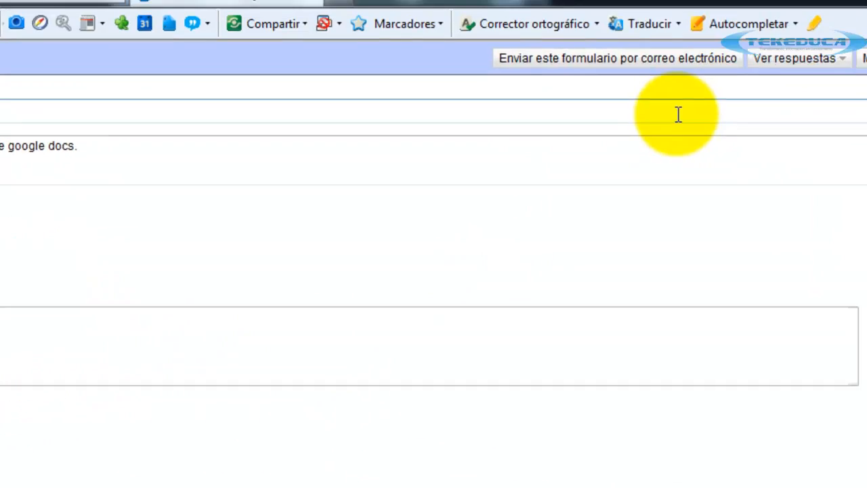
pyautogui.click(674, 105)
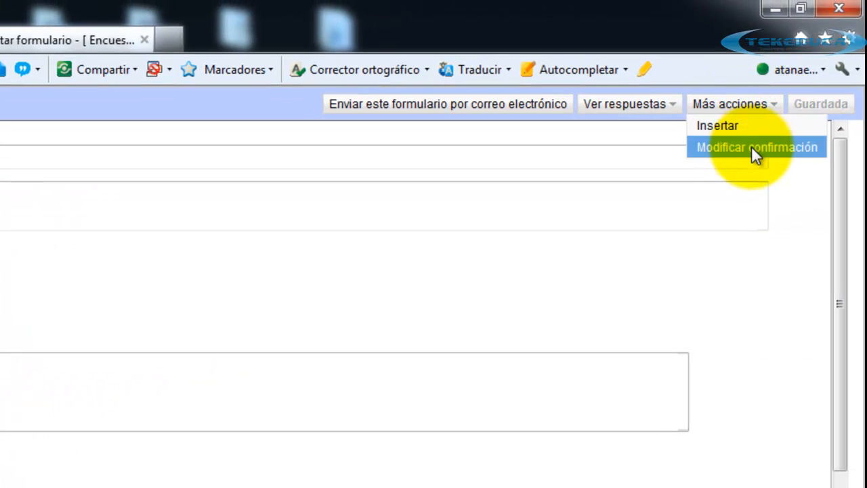
pyautogui.click(751, 148)
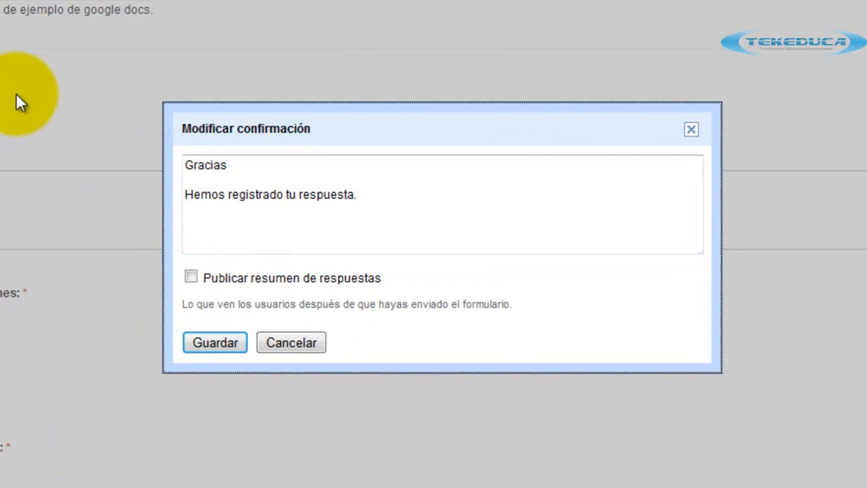
pyautogui.moveTo(273, 116); pyautogui.dragTo(328, 82)
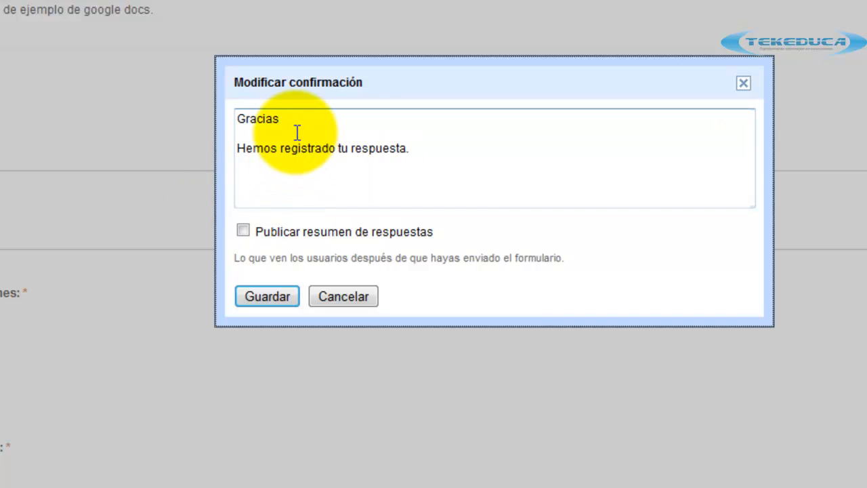
pyautogui.click(244, 231)
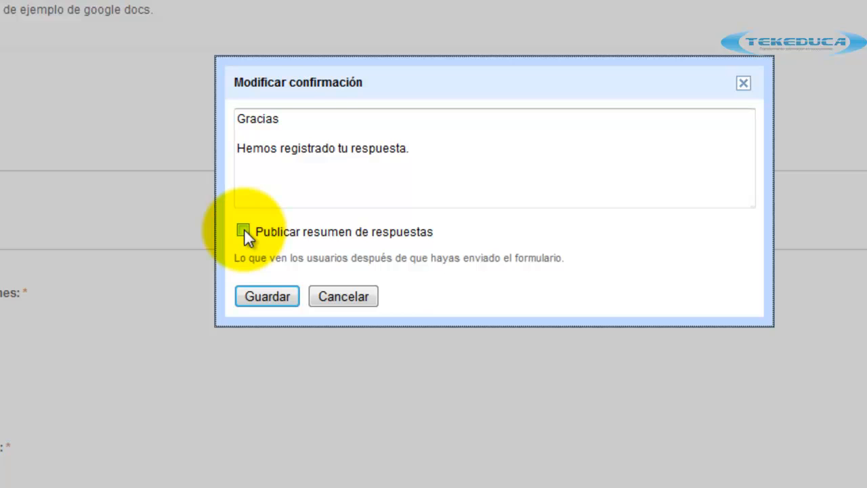
pyautogui.click(388, 194)
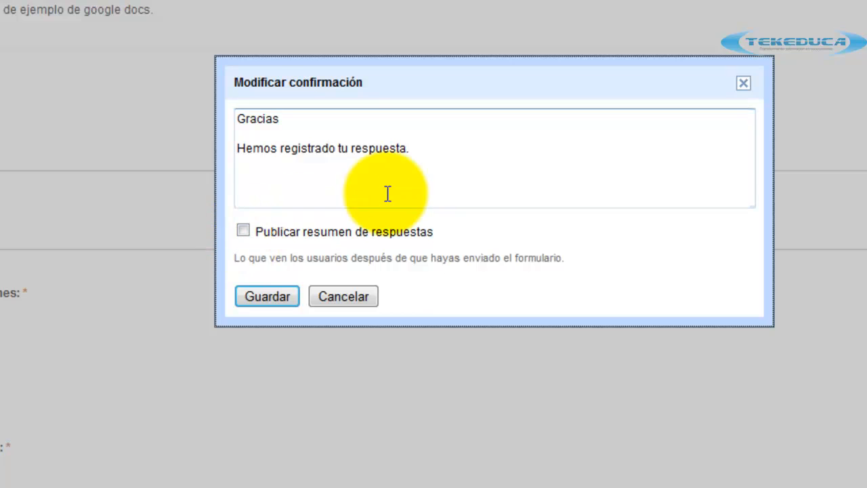
pyautogui.click(743, 83)
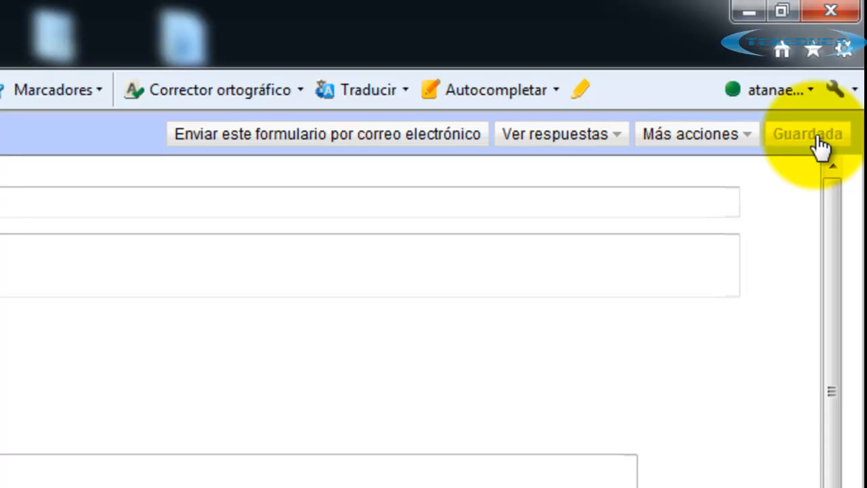
# Close the form editor and open the Encuesta de ejemplo response sheet, checking its Marca temporal header.
pyautogui.click(829, 10)
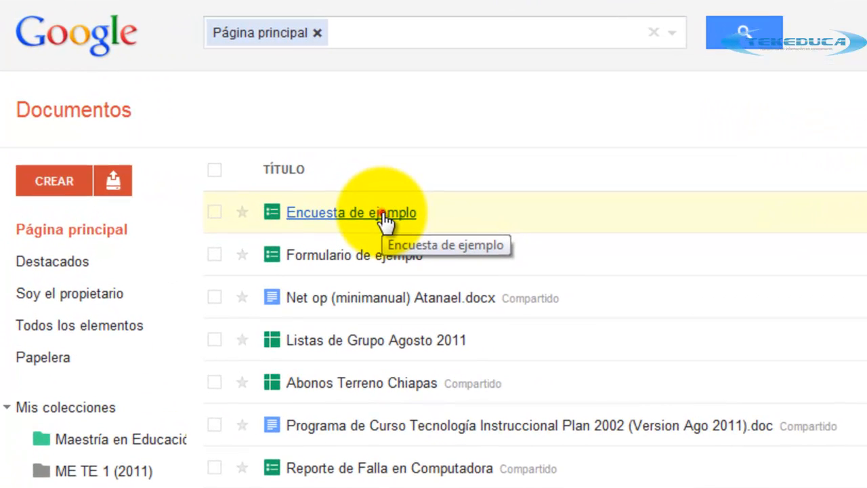
pyautogui.click(382, 212)
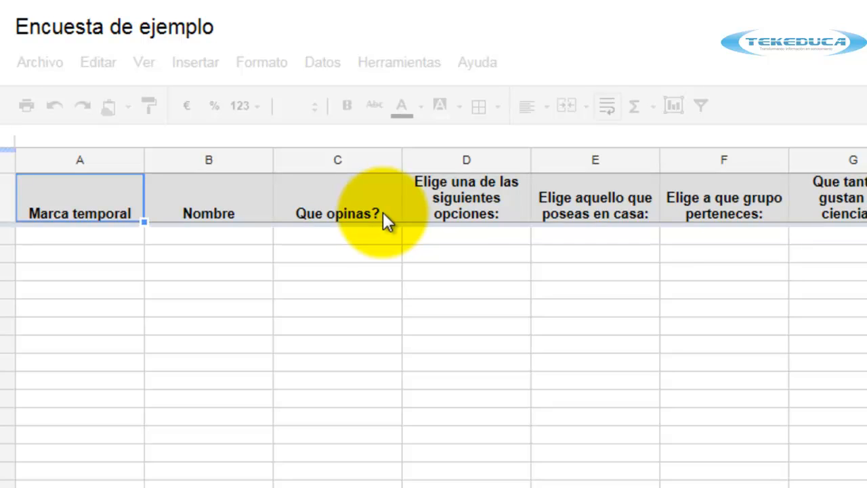
pyautogui.click(63, 255)
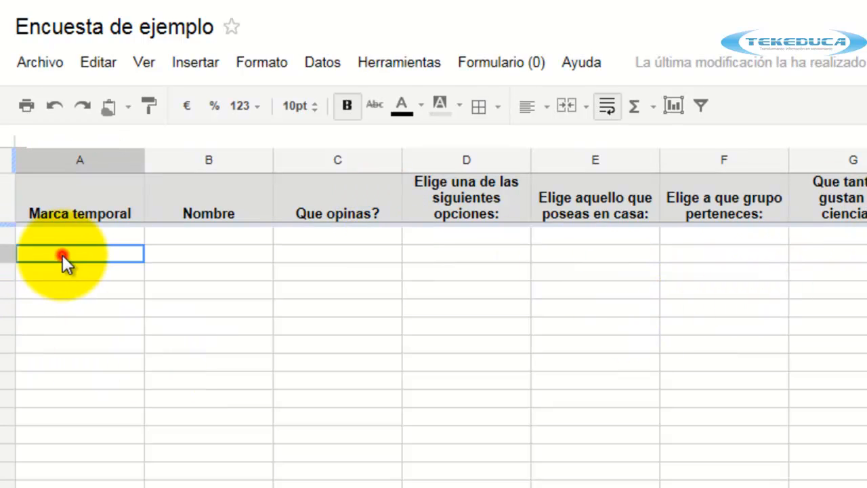
pyautogui.click(175, 319)
pyautogui.click(76, 197)
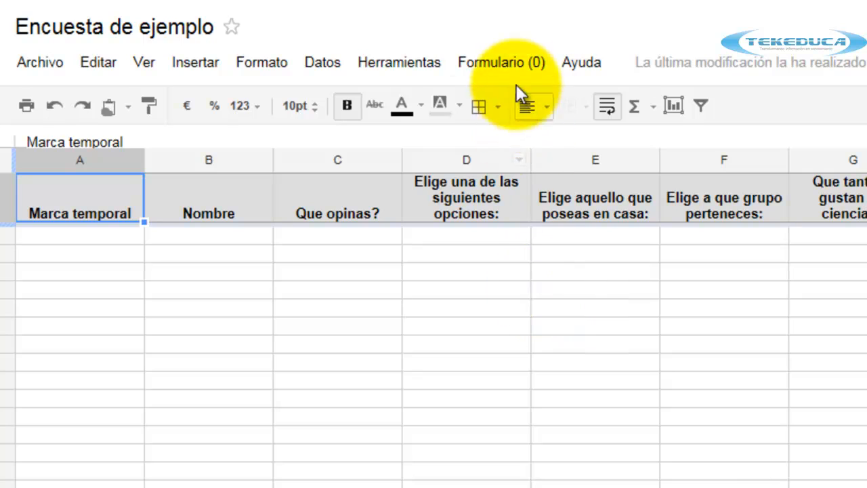
pyautogui.click(502, 62)
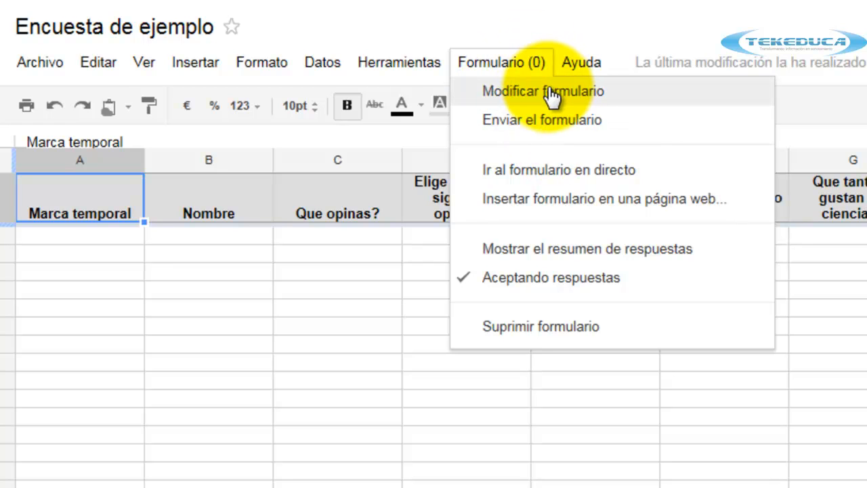
pyautogui.click(547, 93)
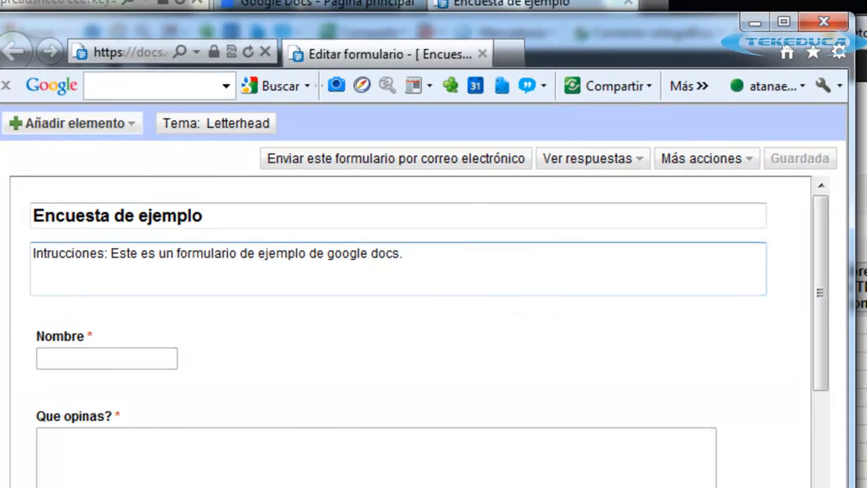
pyautogui.moveTo(822, 232); pyautogui.dragTo(780, 251)
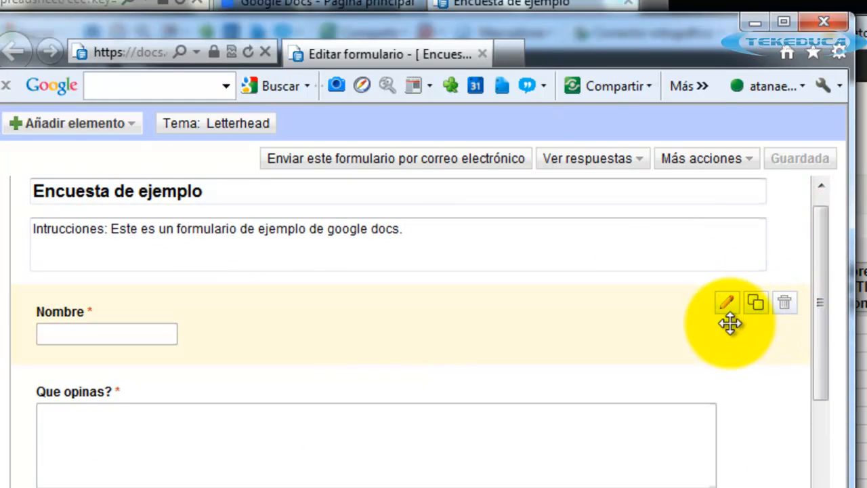
pyautogui.click(820, 20)
pyautogui.click(288, 155)
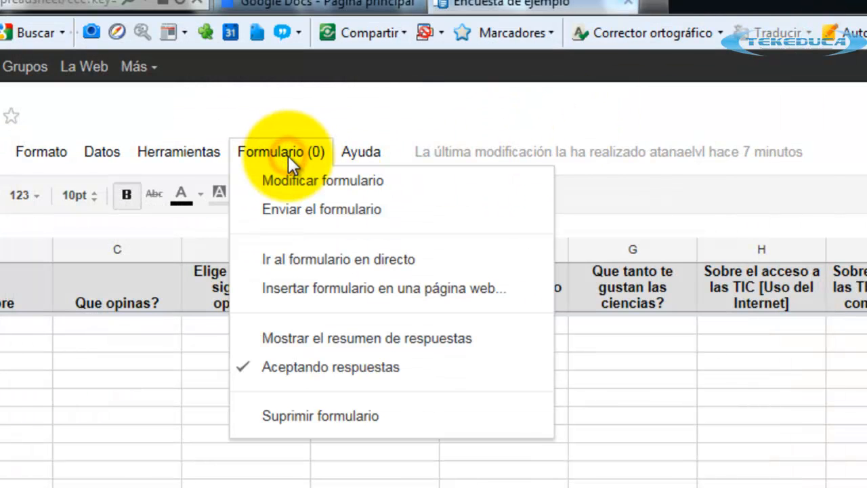
pyautogui.click(312, 264)
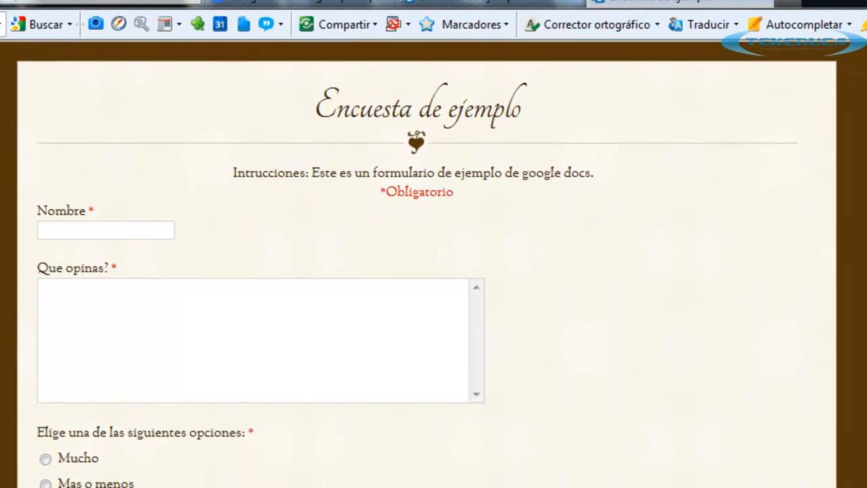
pyautogui.scroll(-2, 271, 271)
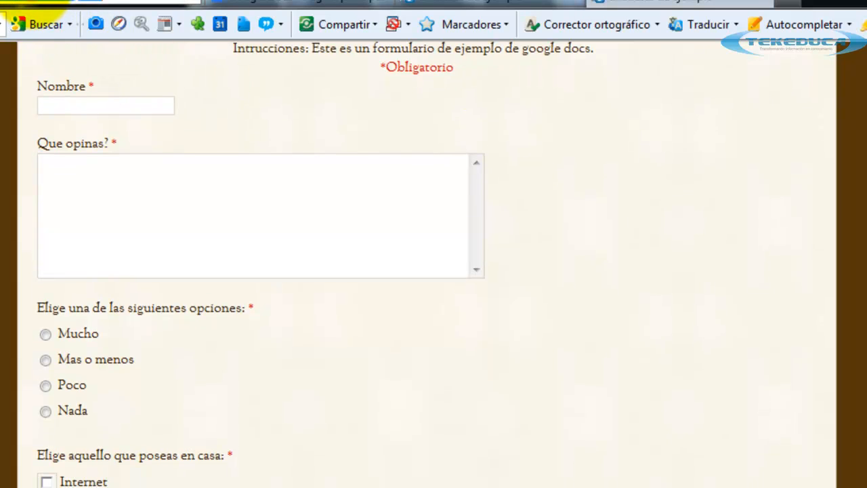
pyautogui.rightClick(27, 7)
pyautogui.press('Escape')
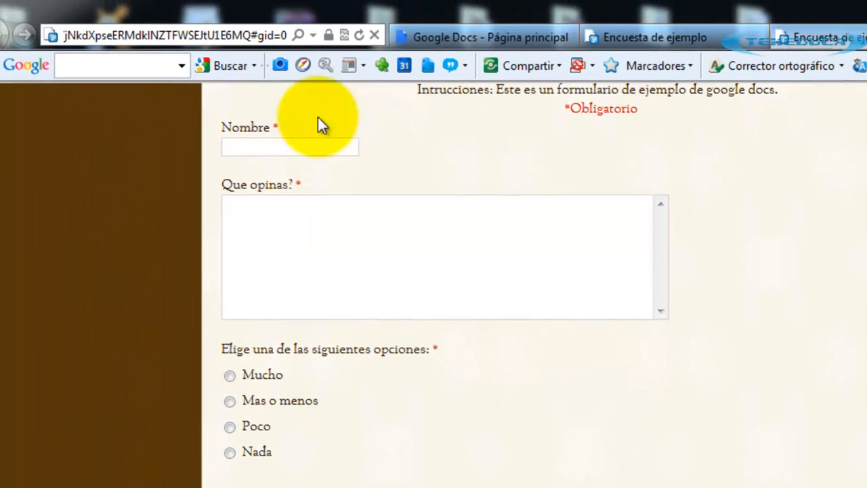
pyautogui.scroll(2, 322, 125)
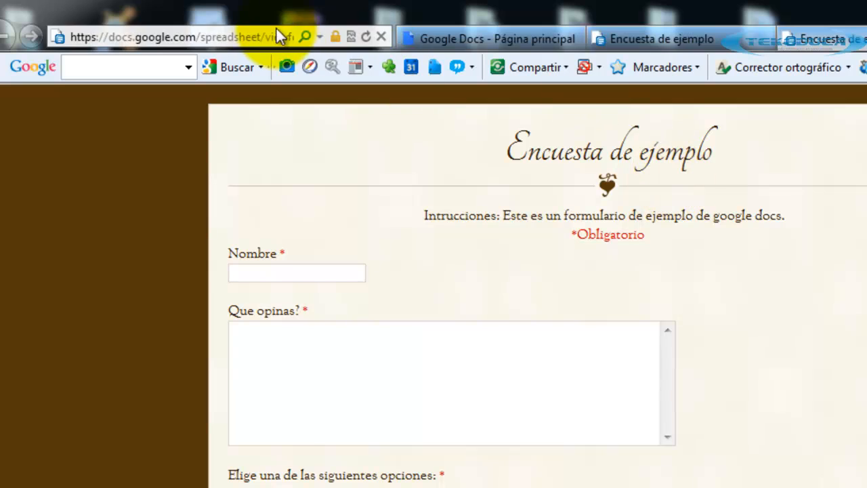
pyautogui.click(278, 35)
pyautogui.click(650, 248)
pyautogui.hotkey('ctrl', 'w')
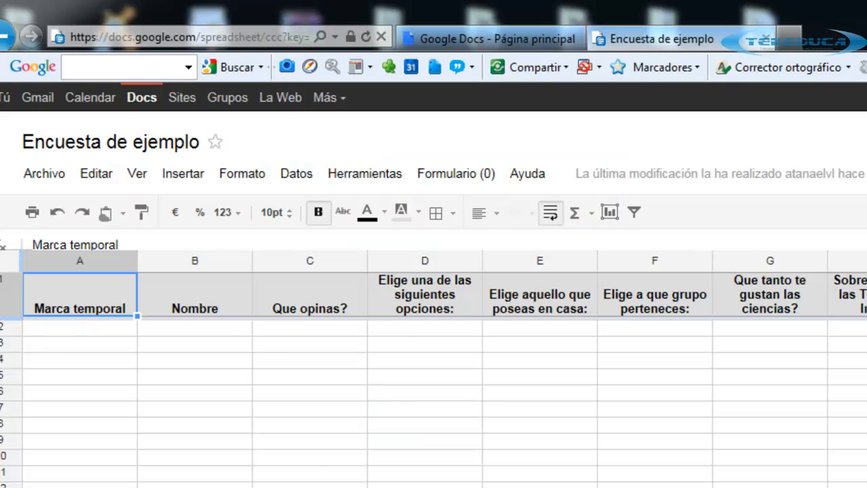
pyautogui.click(451, 174)
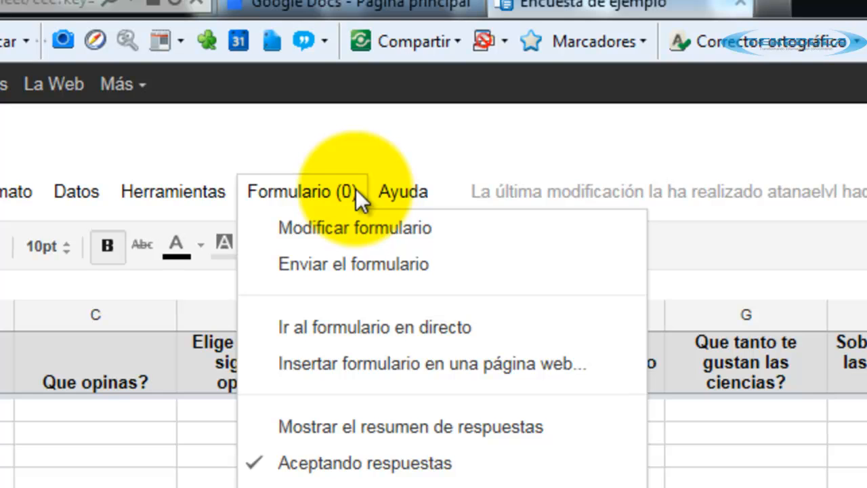
pyautogui.click(855, 234)
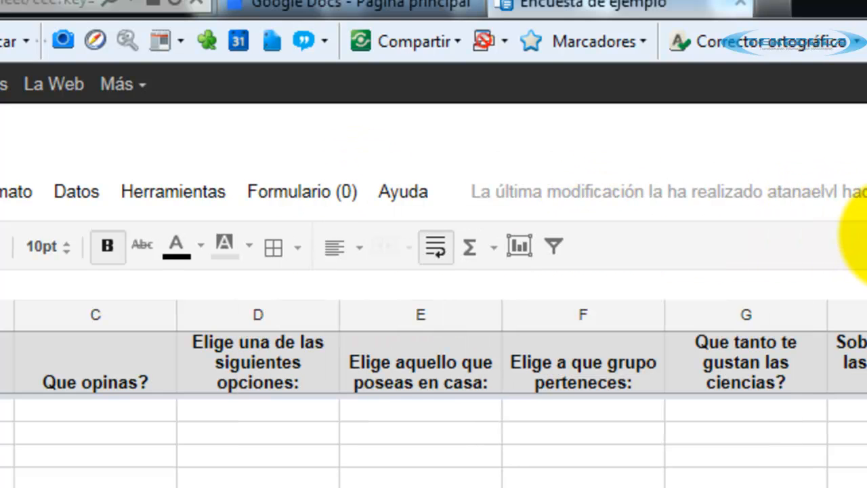